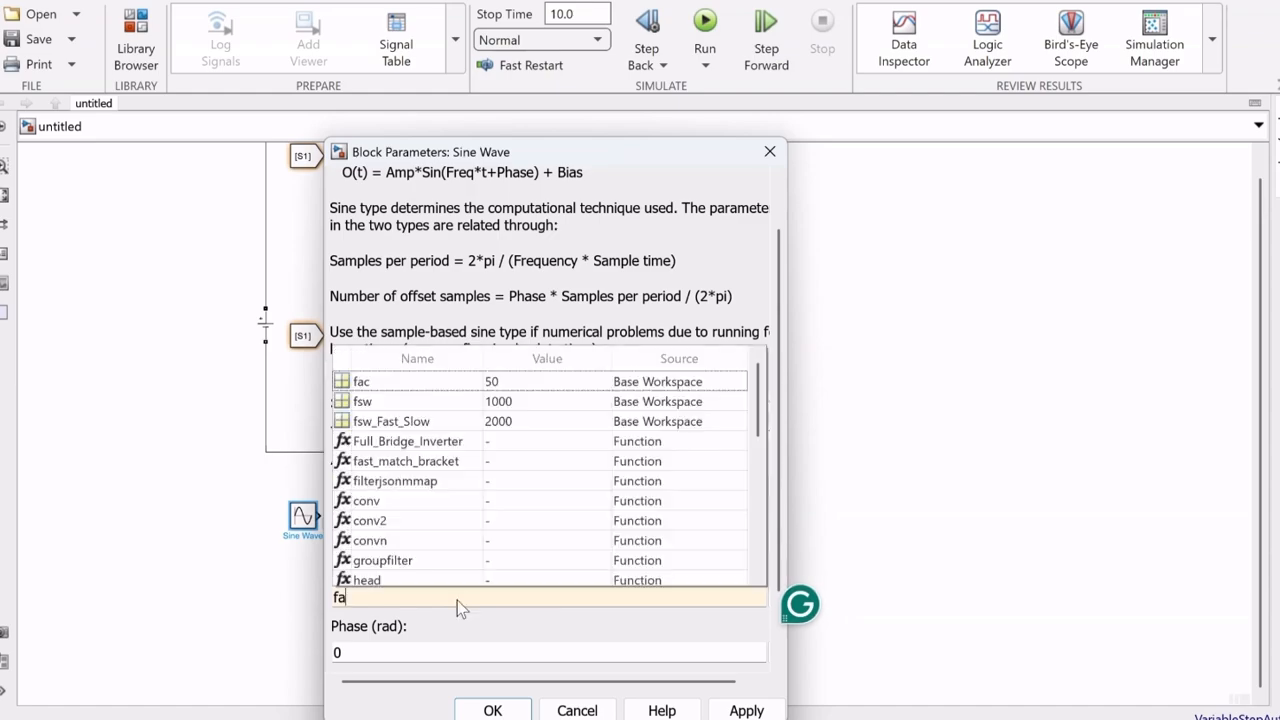
Set the Sine Wave block's frequency to 2*pi*fac and move the block slightly down below the bridge circuit
left_click(420, 388)
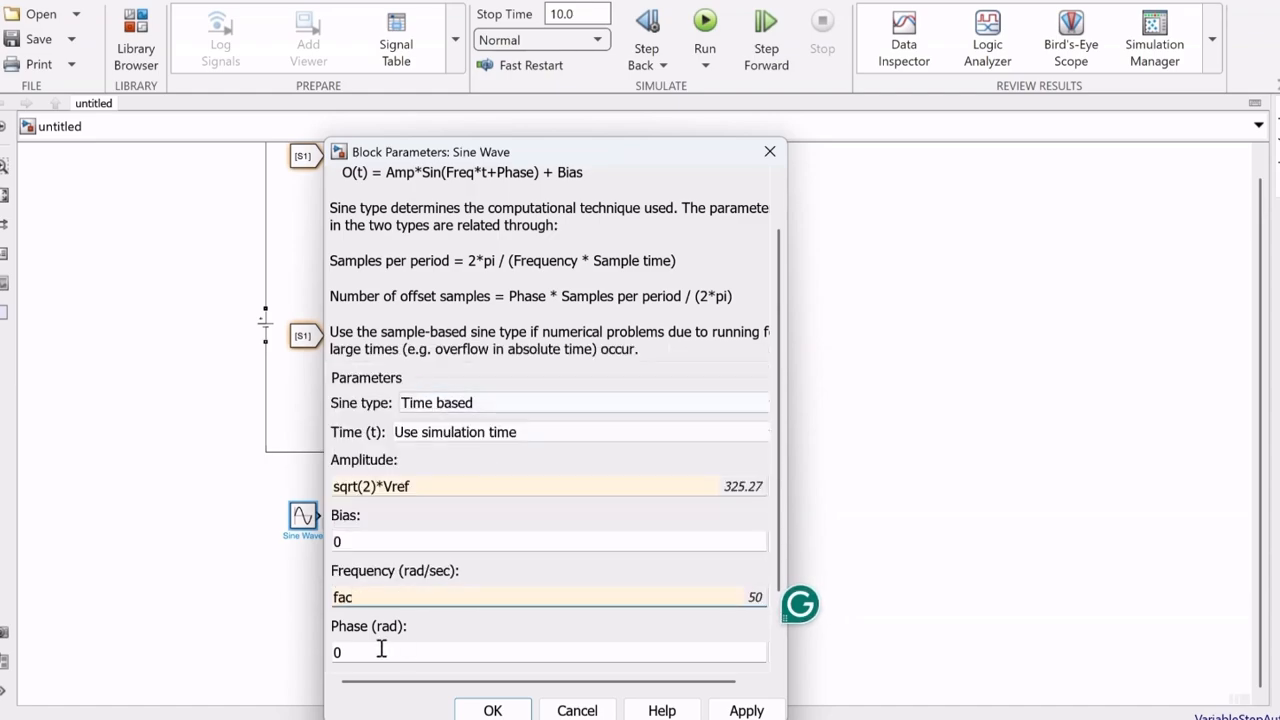
double_click(338, 597)
left_click(338, 597)
type("2*")
left_click(392, 617)
type("pi*")
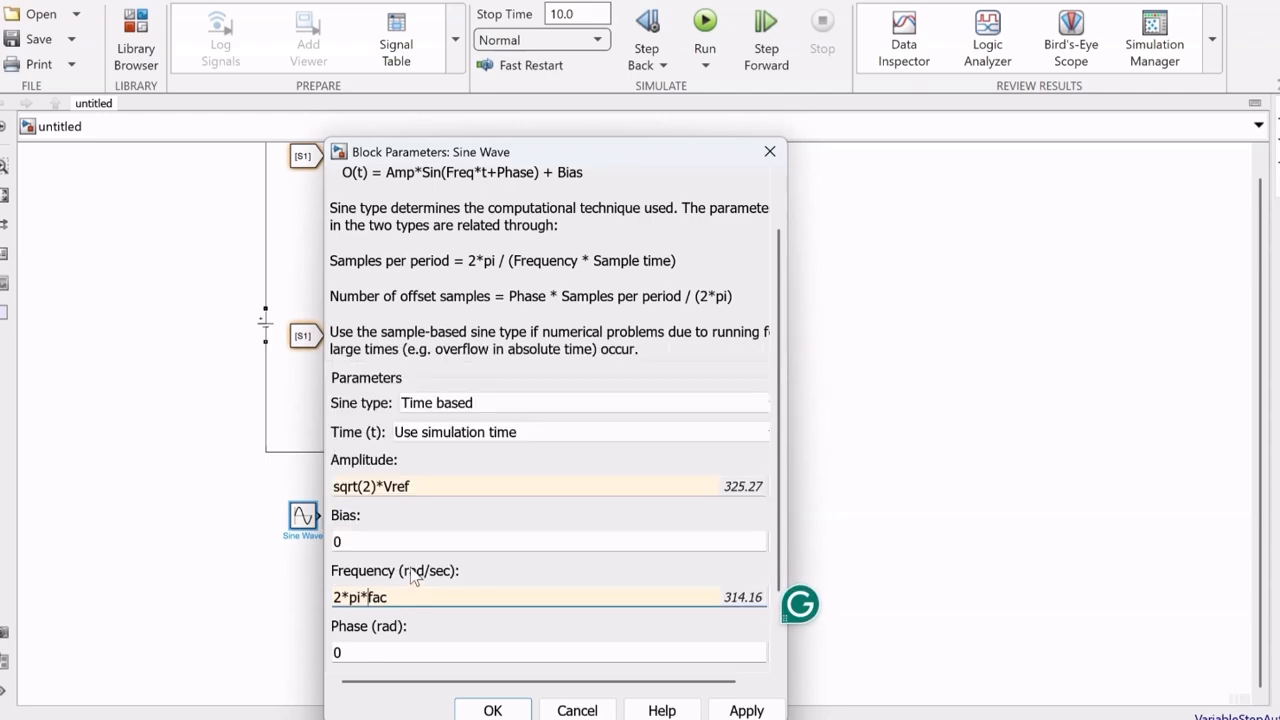
scroll(530, 552, "down", 1)
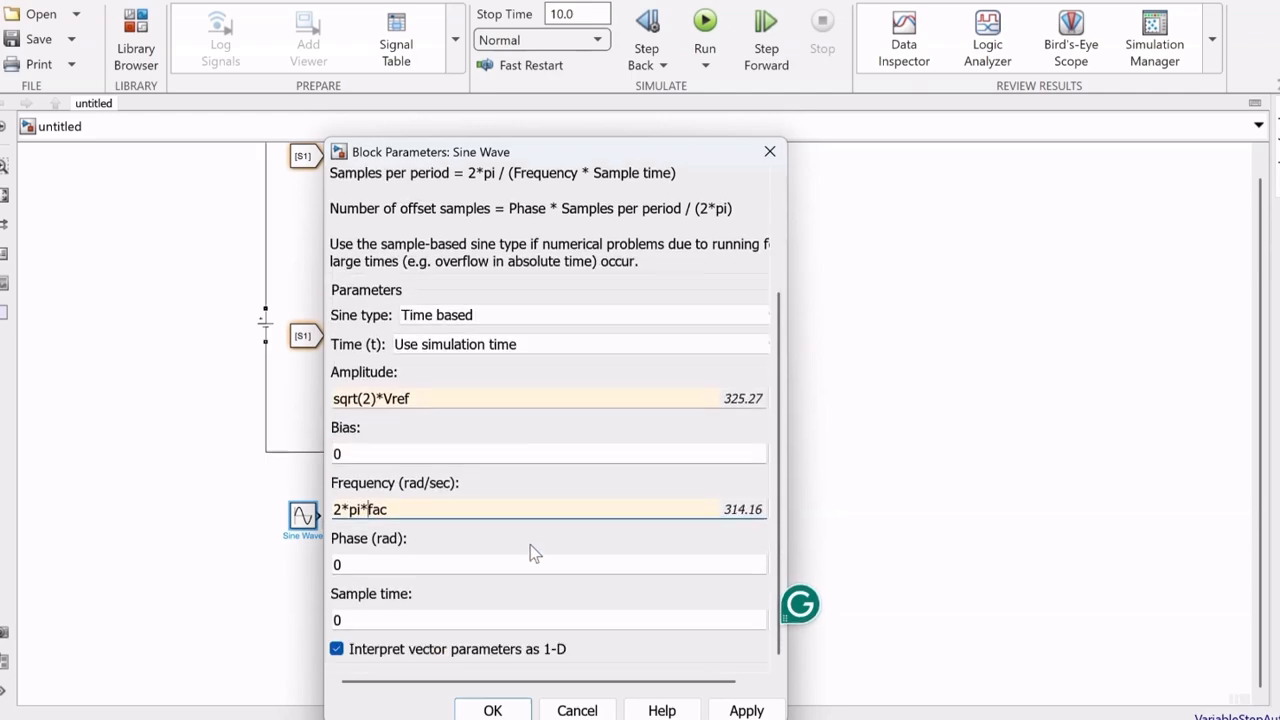
left_click(492, 710)
left_click_drag(308, 522, 300, 543)
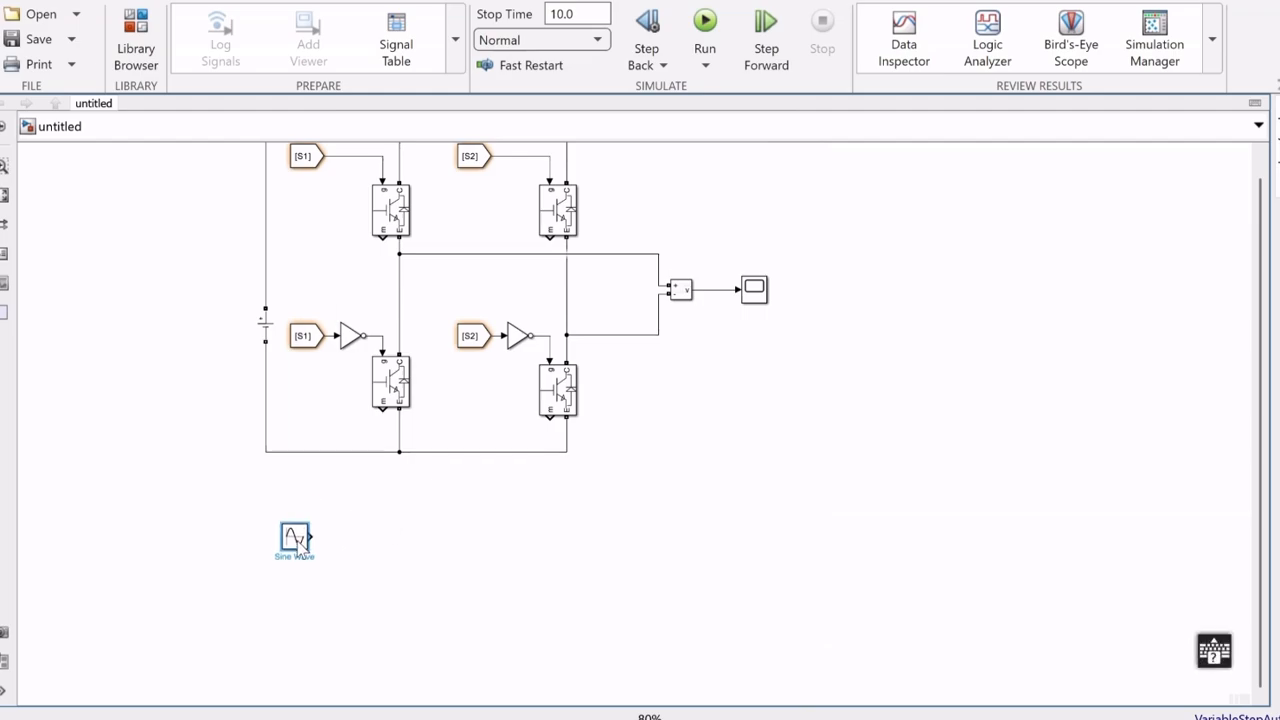
Move the DC Voltage Source block slightly up along its vertical connection
double_click(367, 557)
left_click(340, 497)
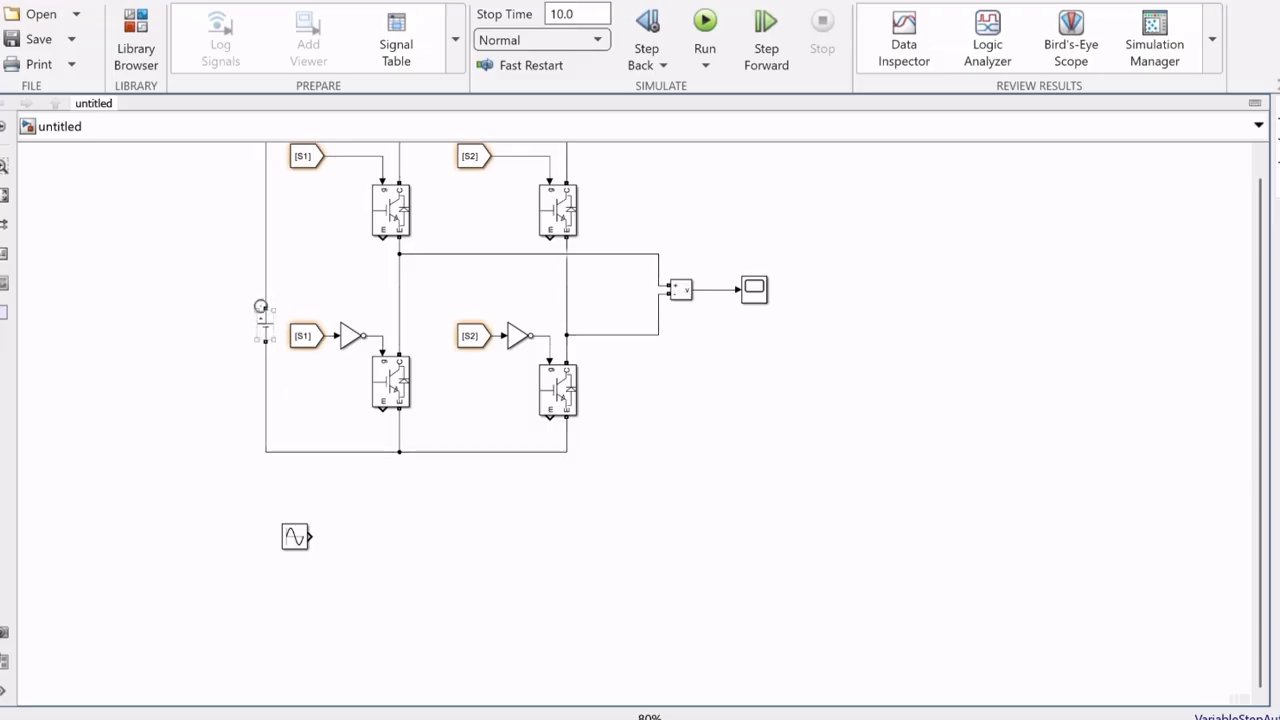
left_click_drag(267, 322, 268, 288)
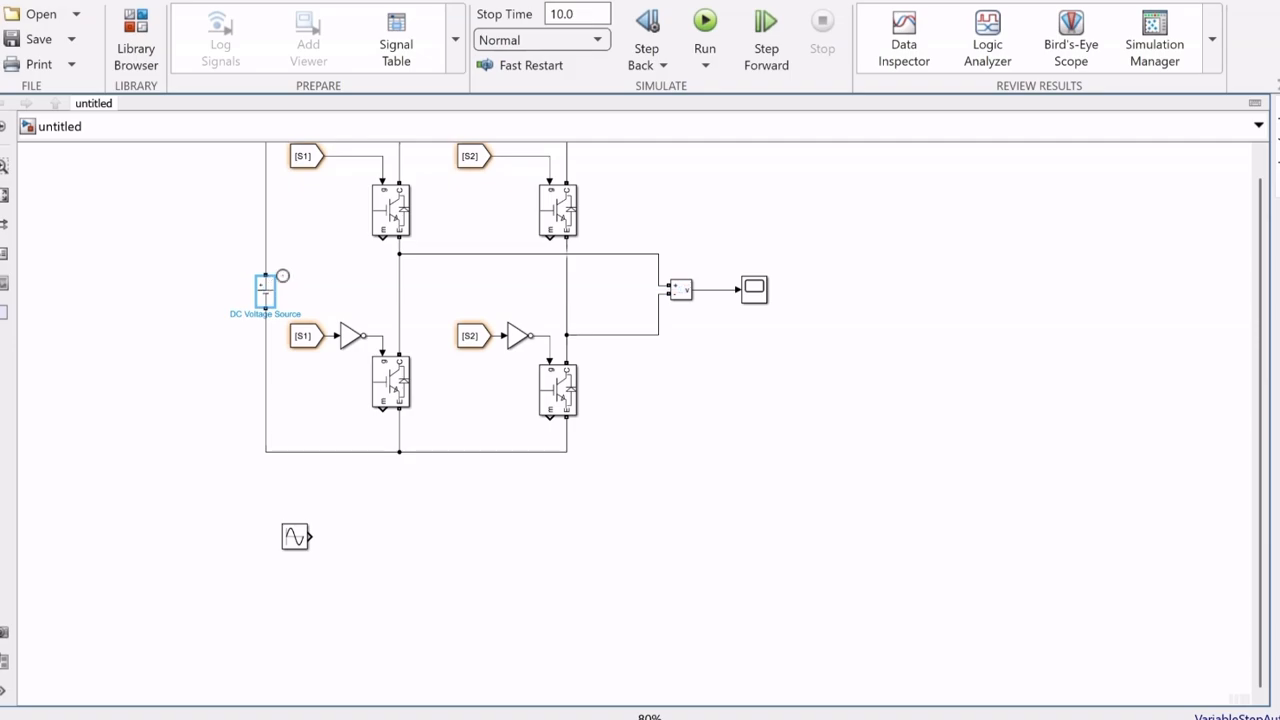
Add a Constant block below the Sine Wave block and set its constant value to vin
double_click(308, 626)
type("const")
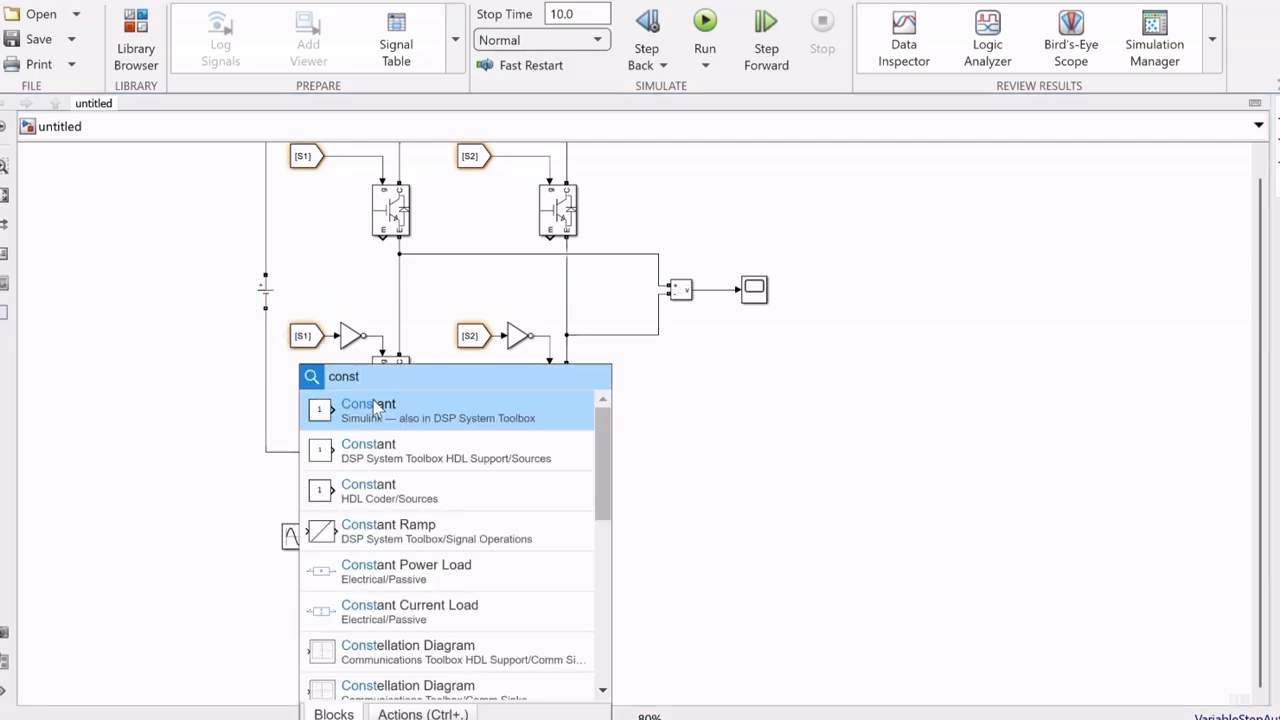
left_click(376, 405)
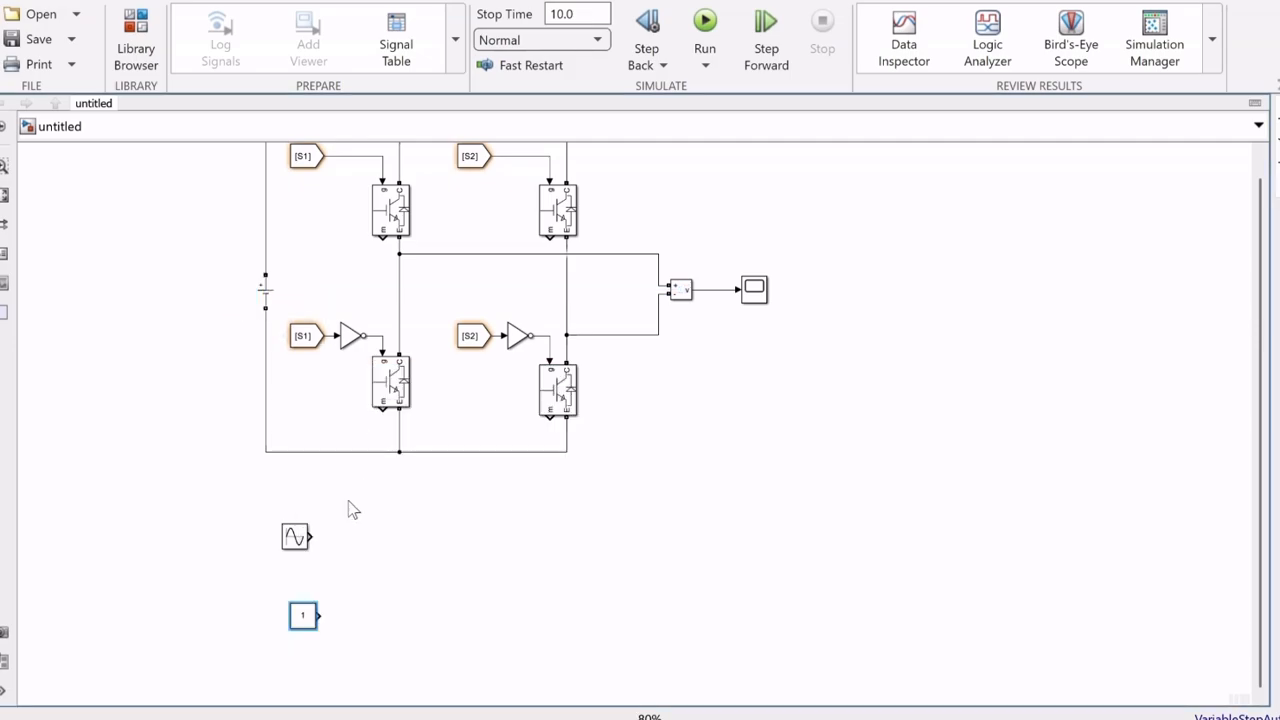
double_click(295, 614)
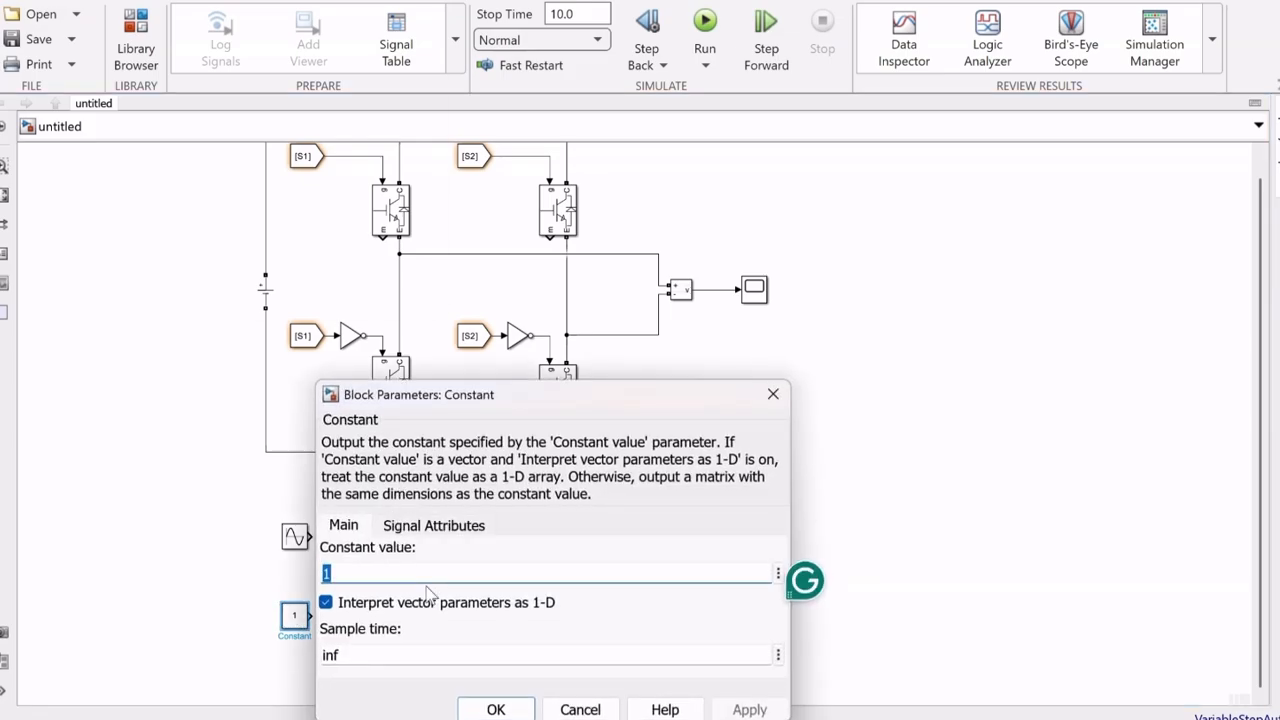
type("vin")
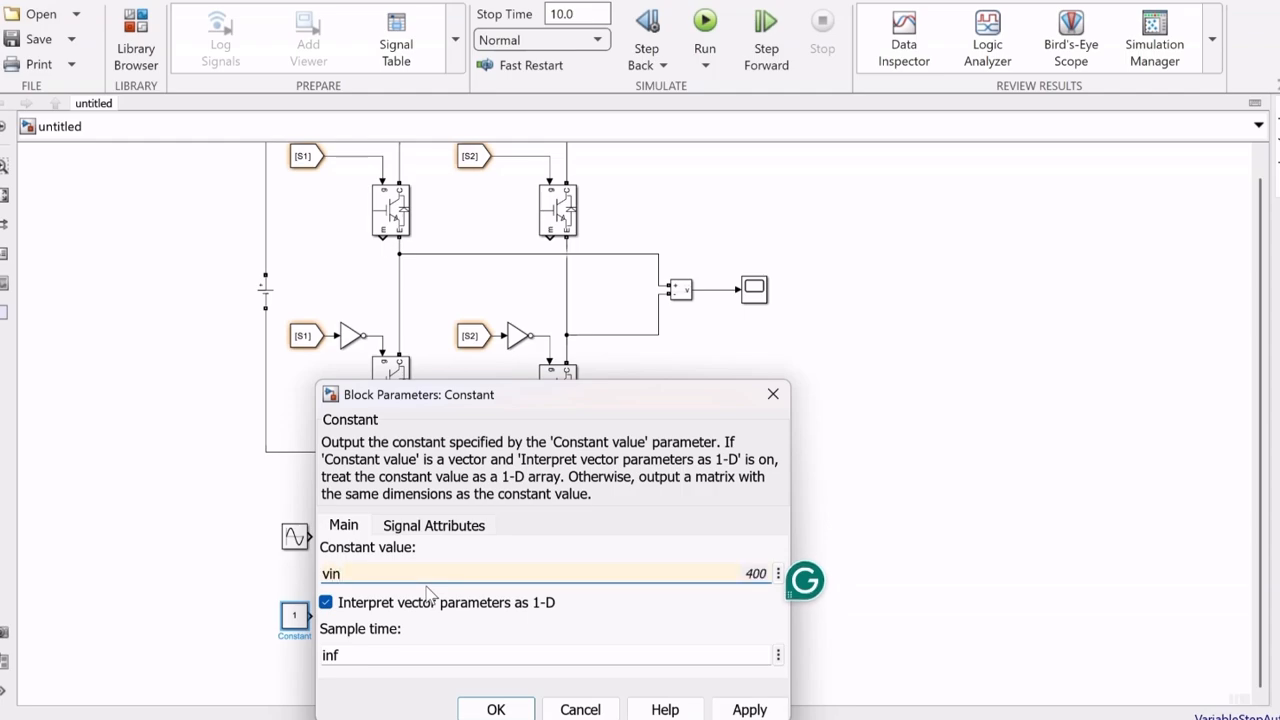
left_click(495, 708)
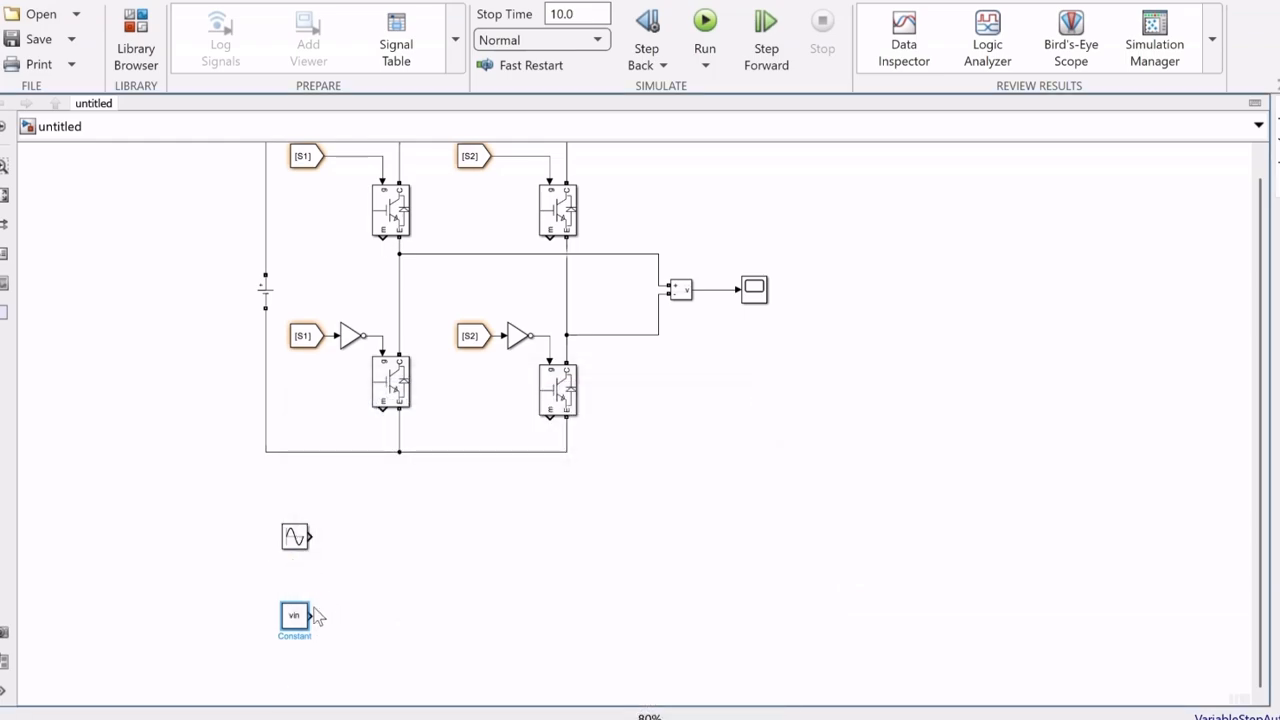
Add a Gain block beside the vin constant and connect it to the constant's output
double_click(395, 580)
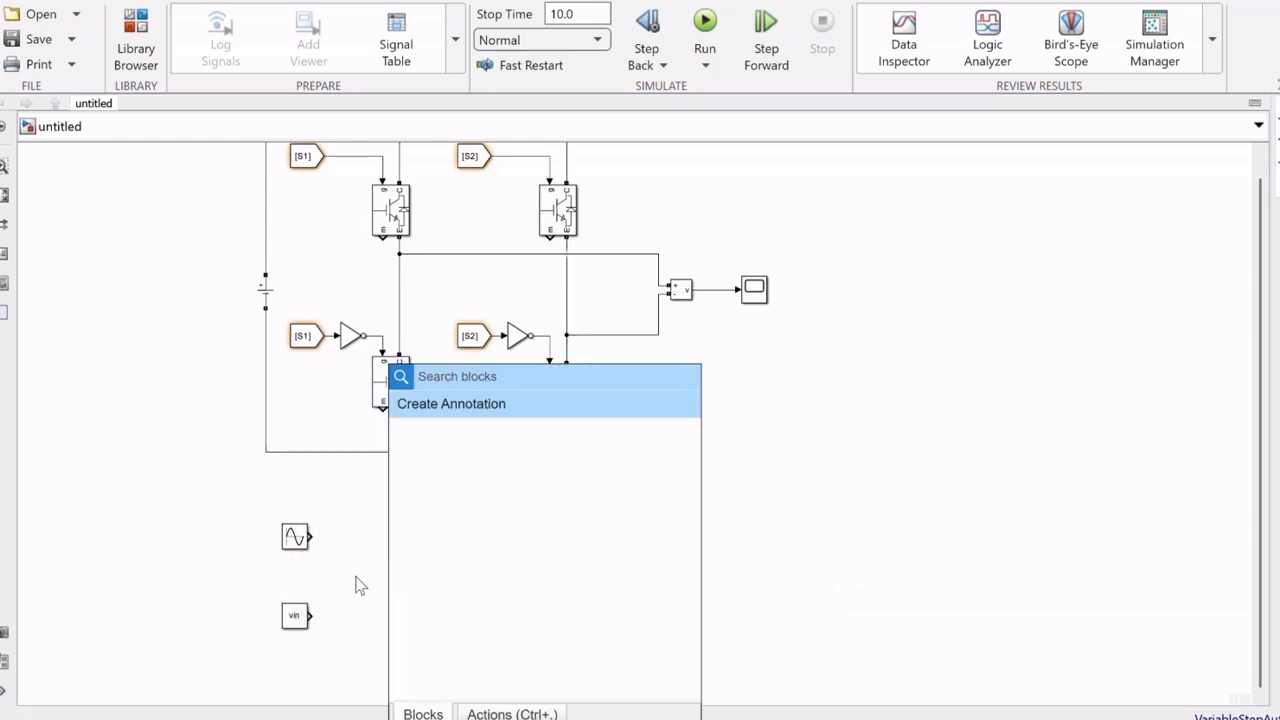
type("gain")
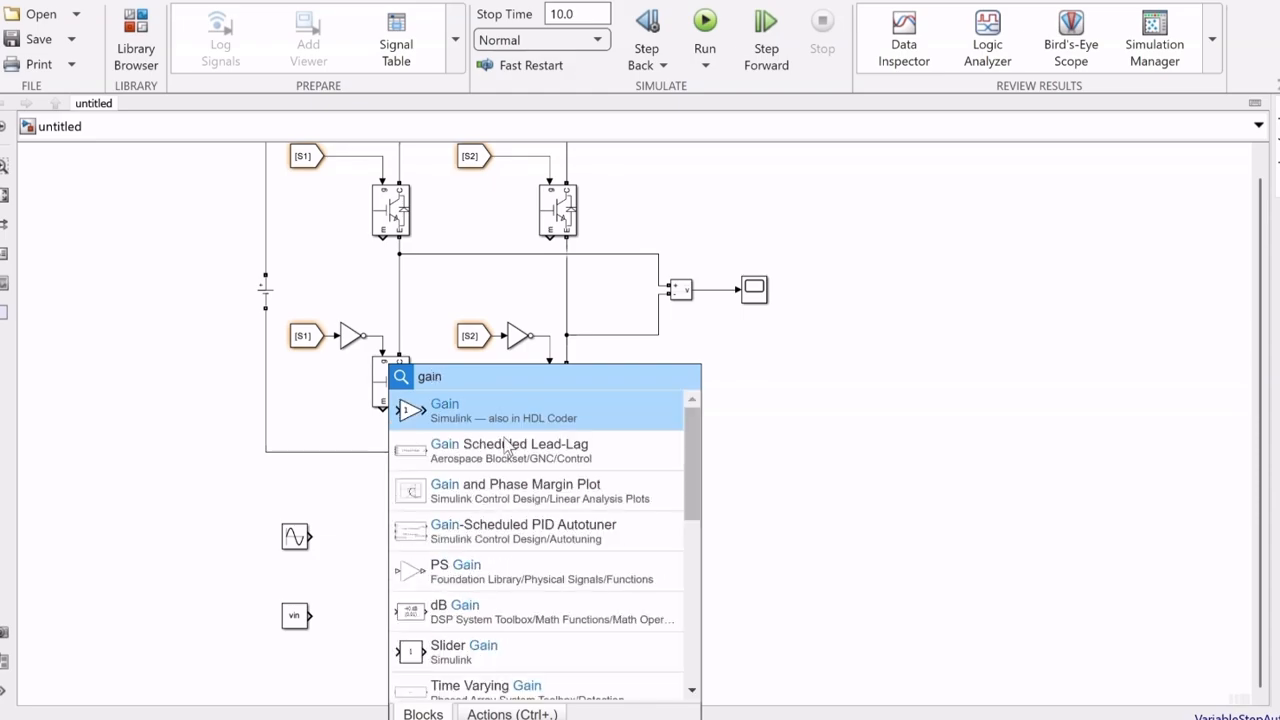
key("Return")
left_click_drag(391, 570, 370, 615)
Add a Divide block with the Sine Wave wired to its multiply input and the Gain output to its divide input
double_click(445, 550)
type("deiv")
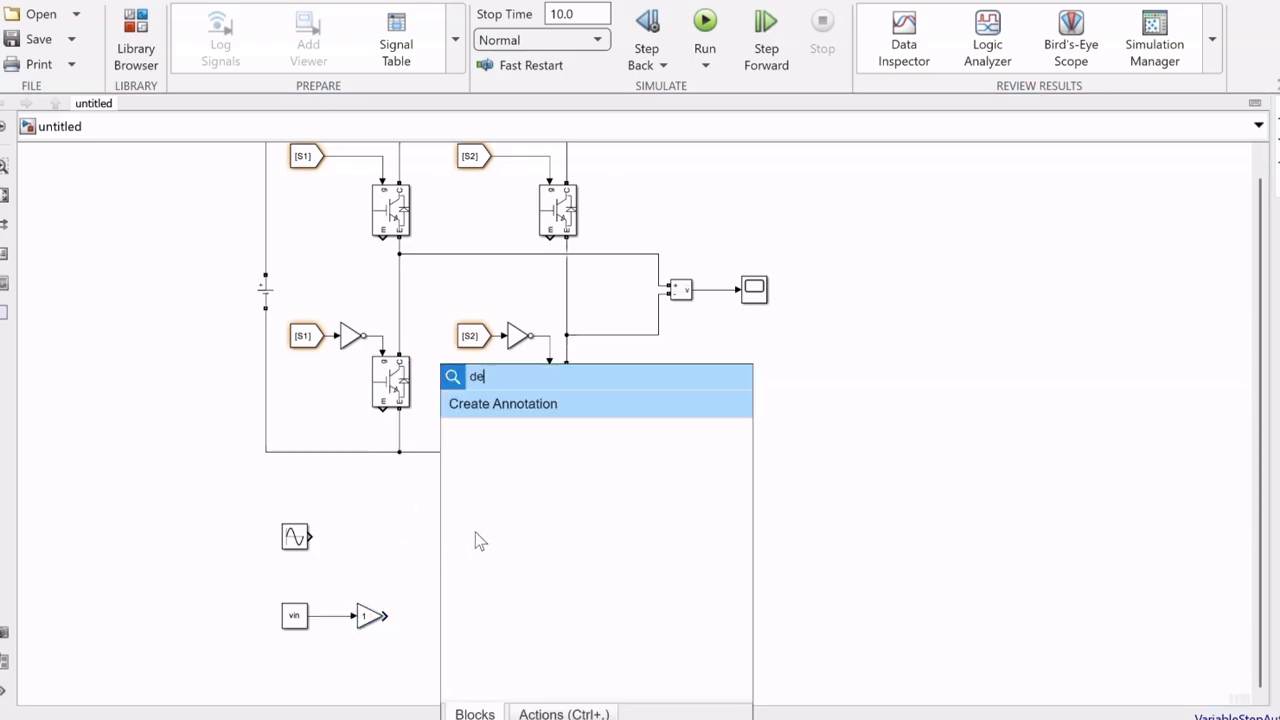
key("BackSpace")
key("BackSpace")
type("v")
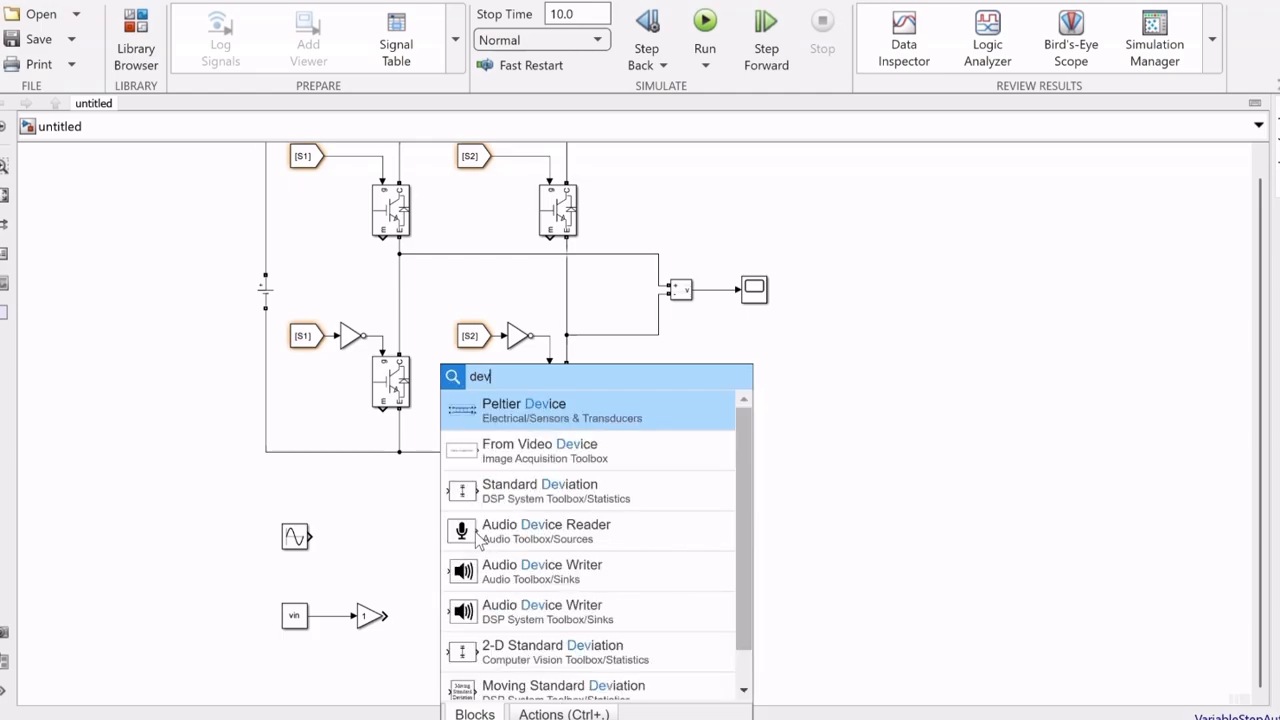
key("BackSpace")
key("BackSpace")
type("iv")
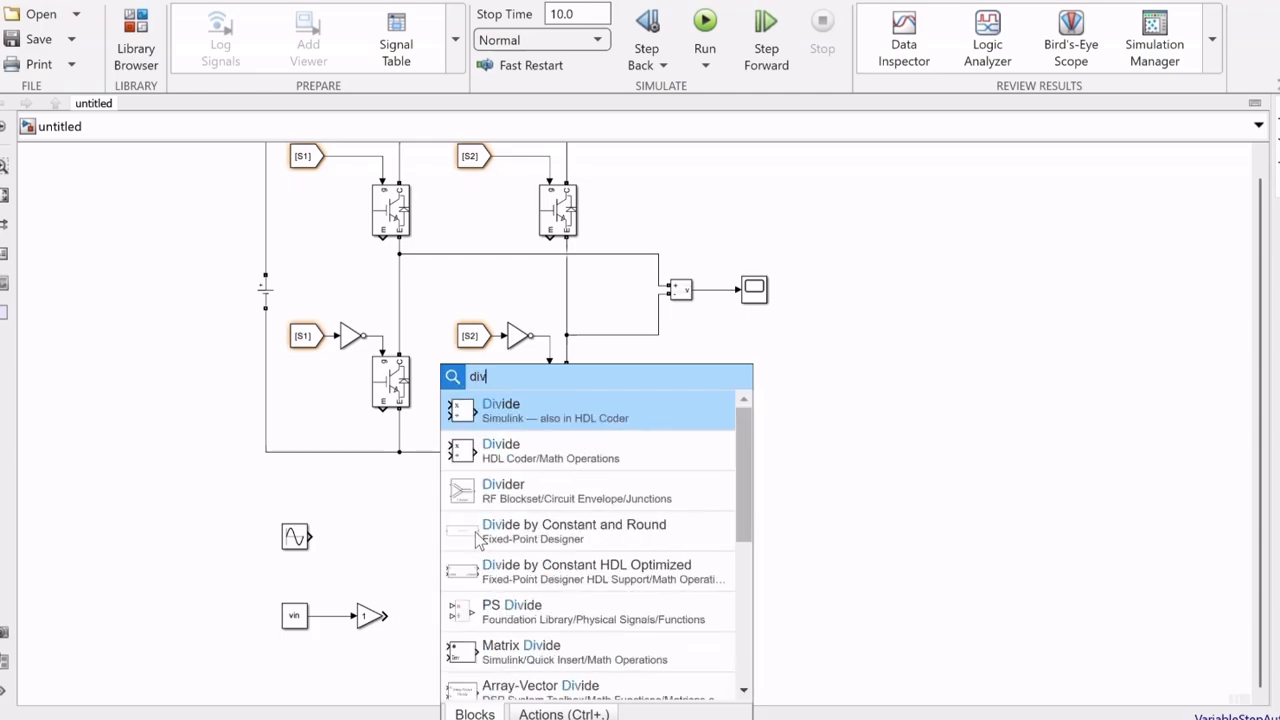
left_click(552, 405)
left_click_drag(465, 545, 384, 614)
key("ctrl+z")
left_click(426, 537)
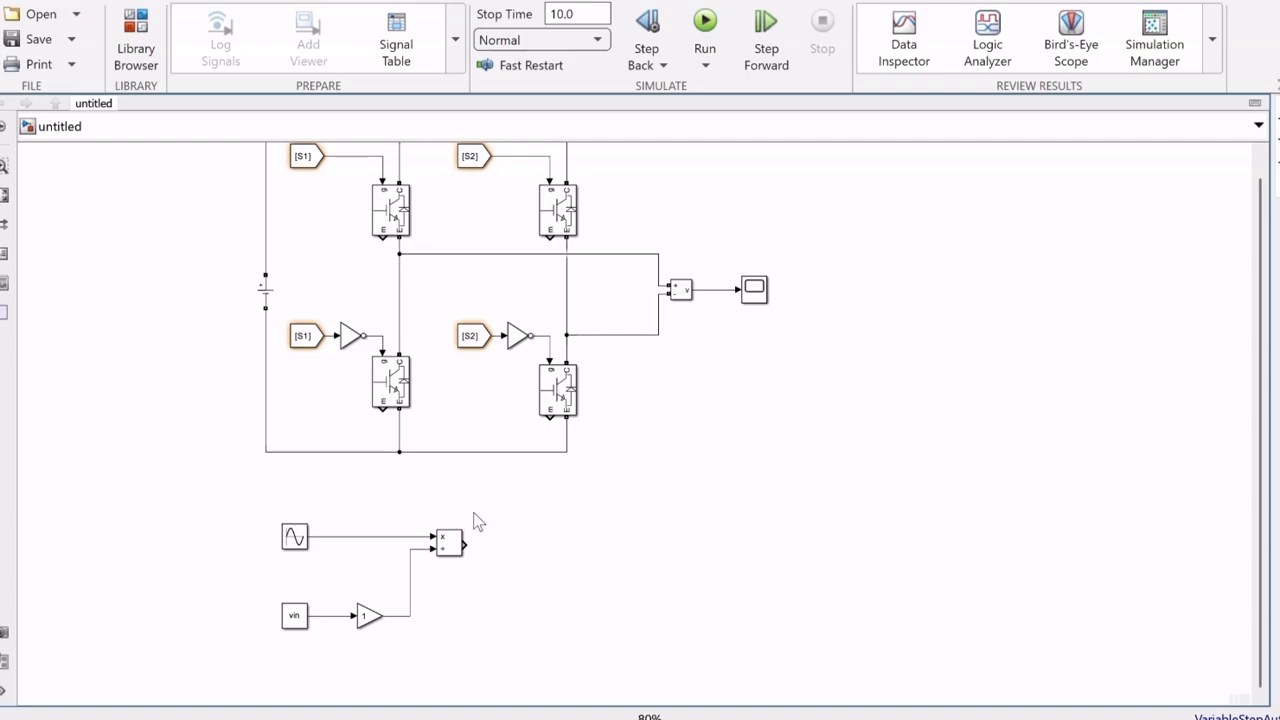
Add a Constant block directly above the Divide block and set its constant value to 0.5
double_click(488, 490)
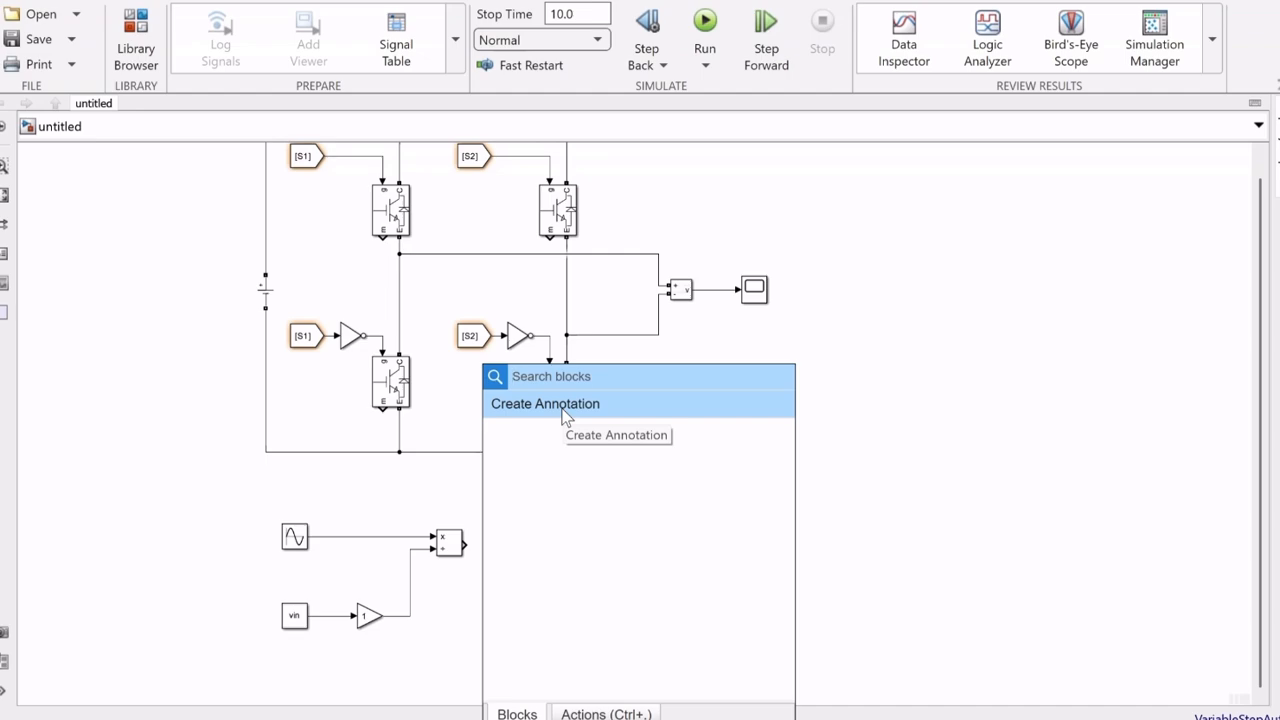
type("cons")
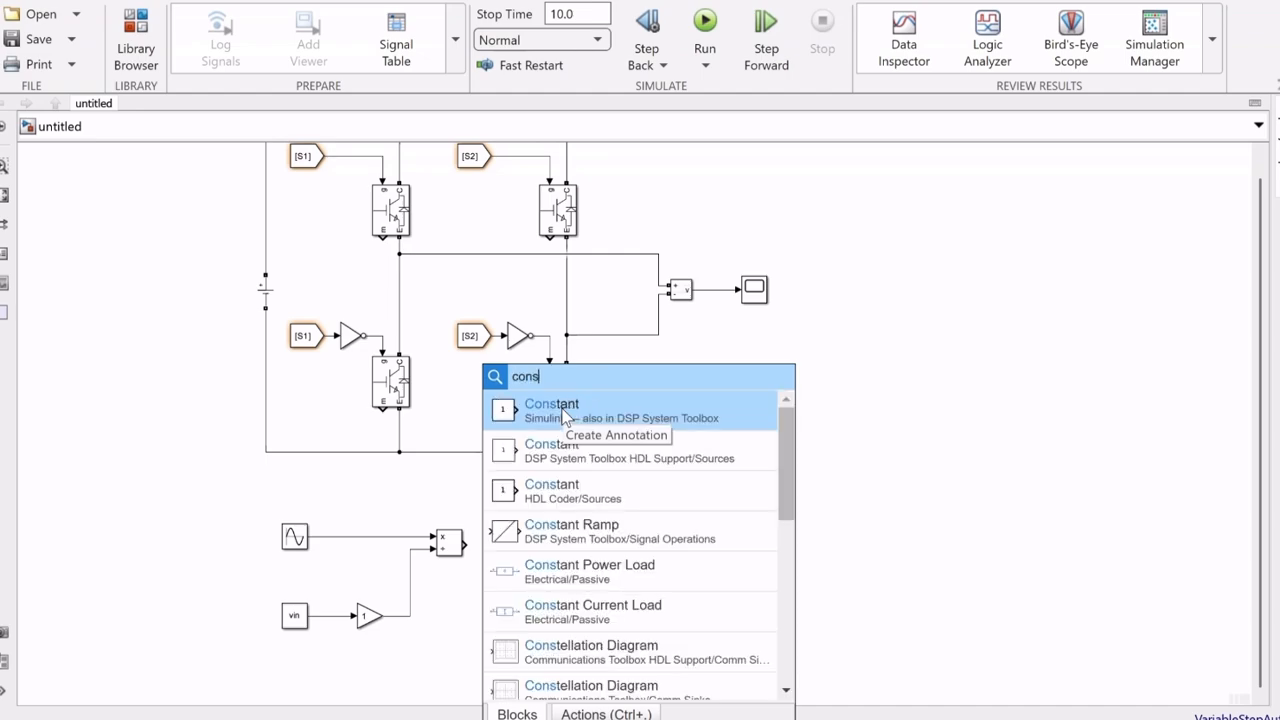
type("t")
left_click(560, 410)
left_click_drag(494, 490, 452, 487)
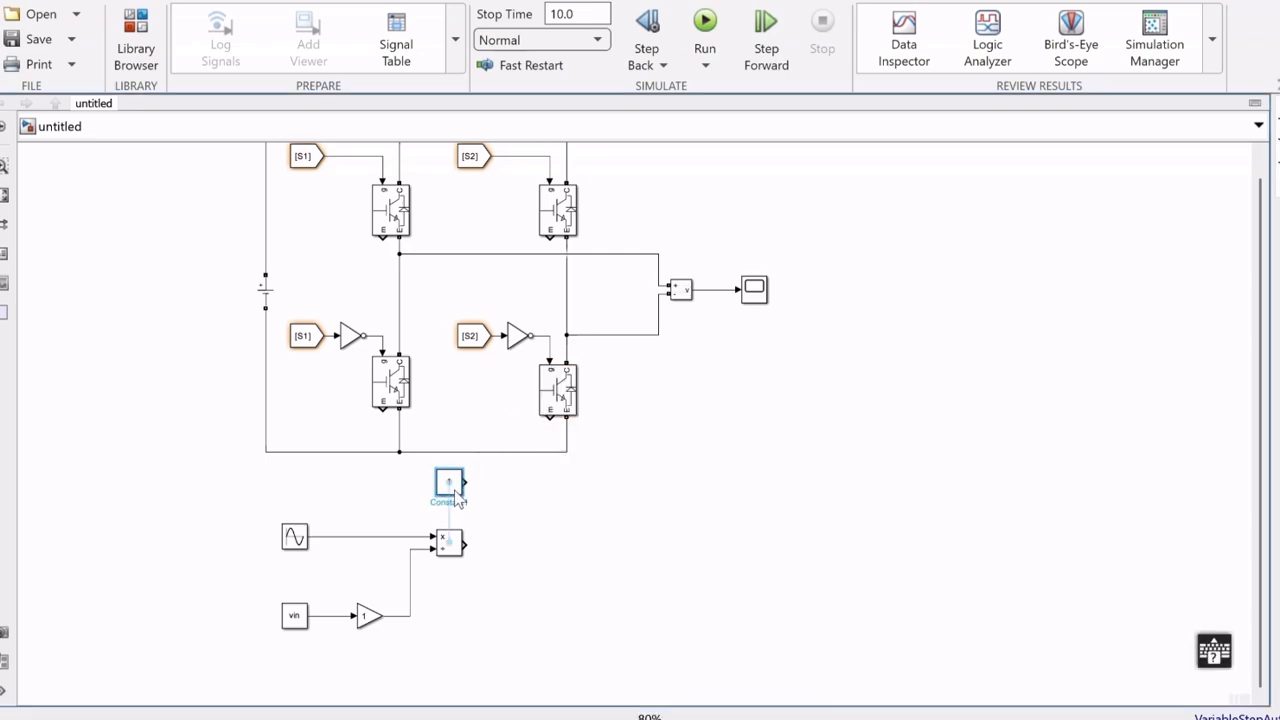
double_click(452, 486)
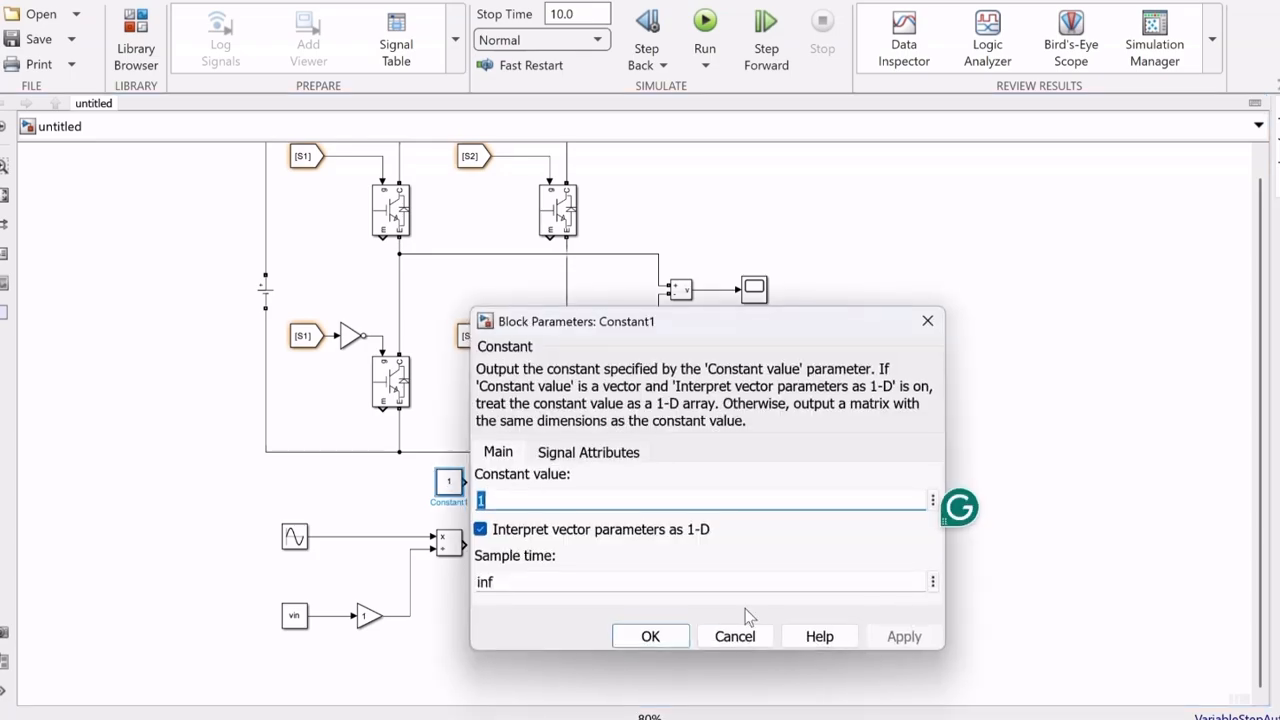
type("0.5")
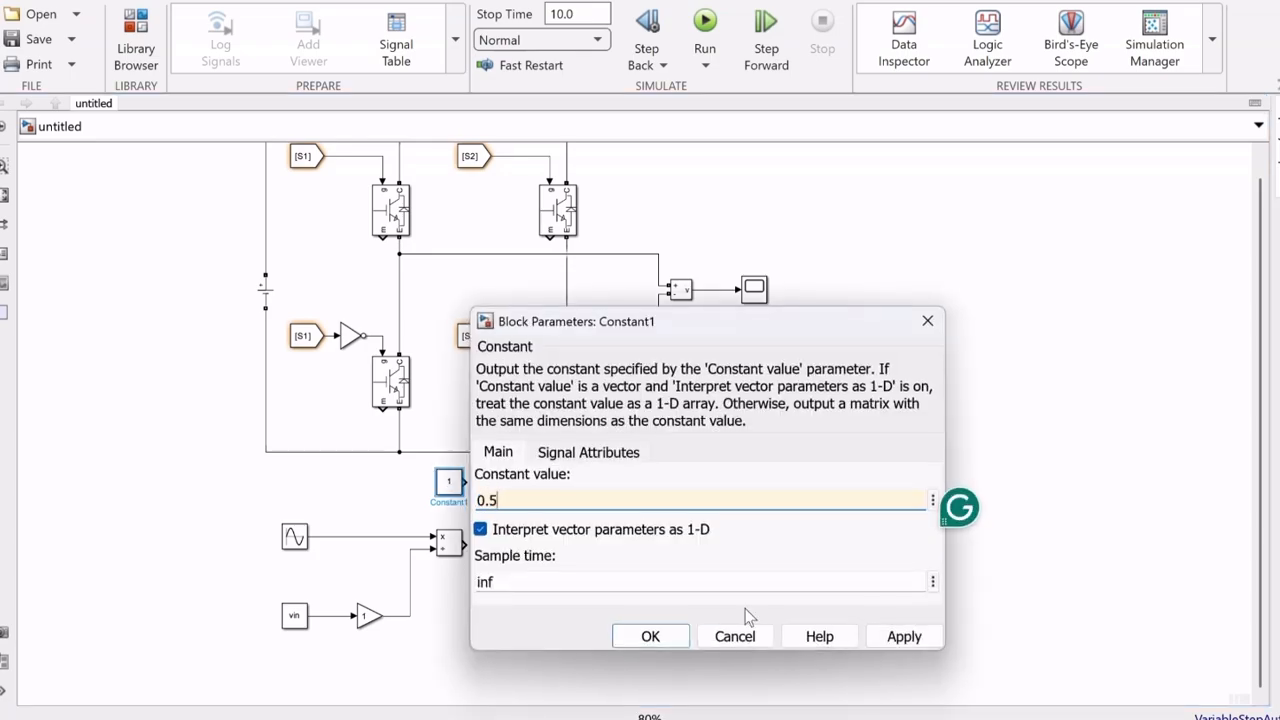
left_click(645, 637)
Add a Sum block with the signs ++ and connect the Divide output and the 0.5 constant to its inputs
double_click(558, 580)
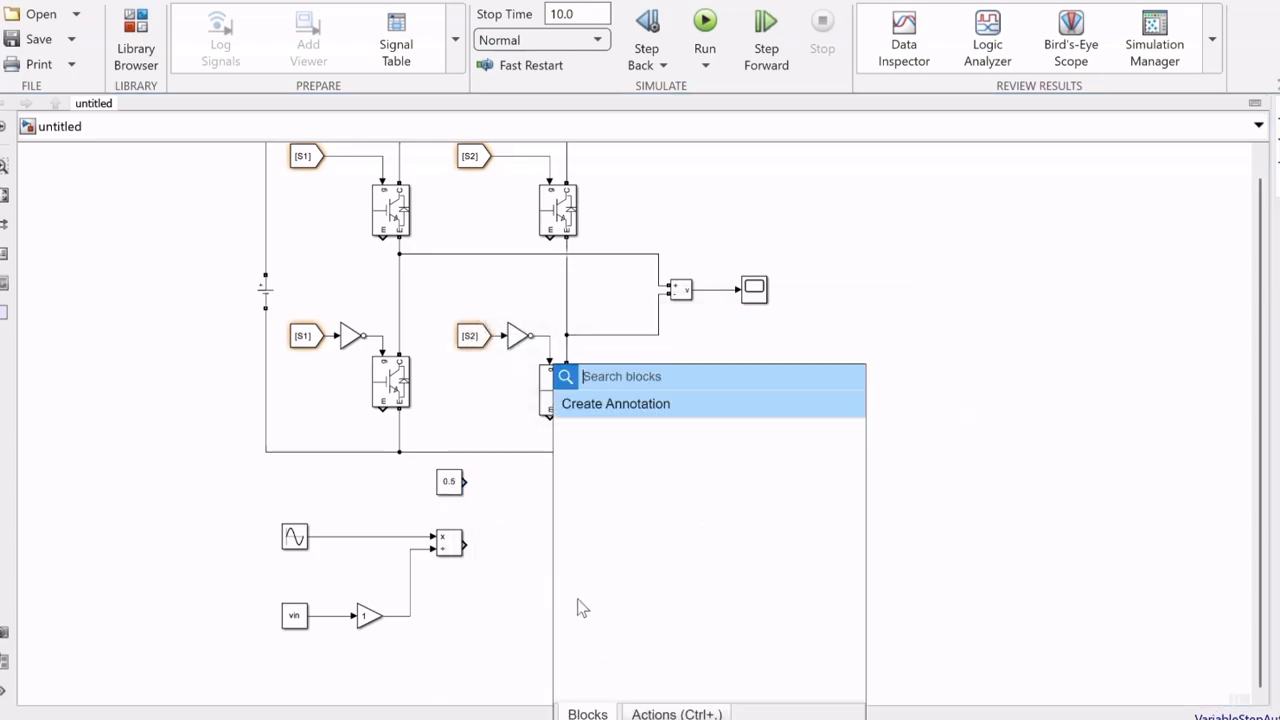
type("sum")
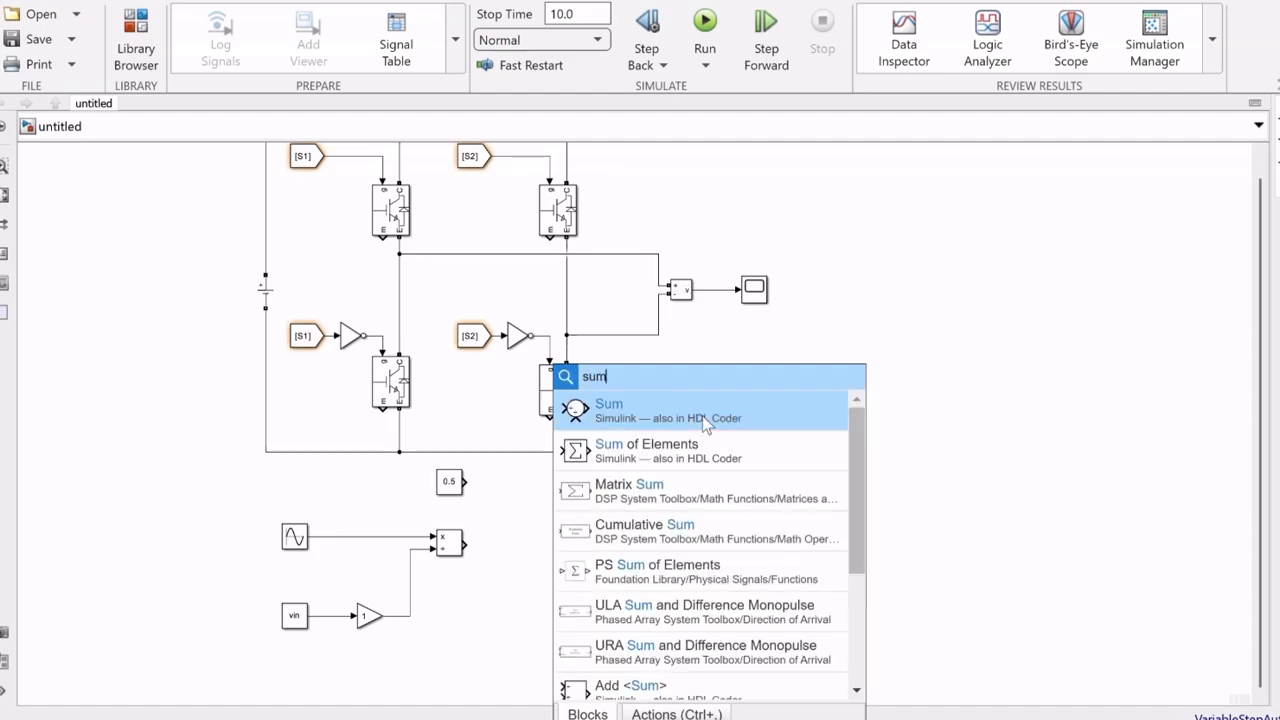
left_click(700, 418)
double_click(558, 580)
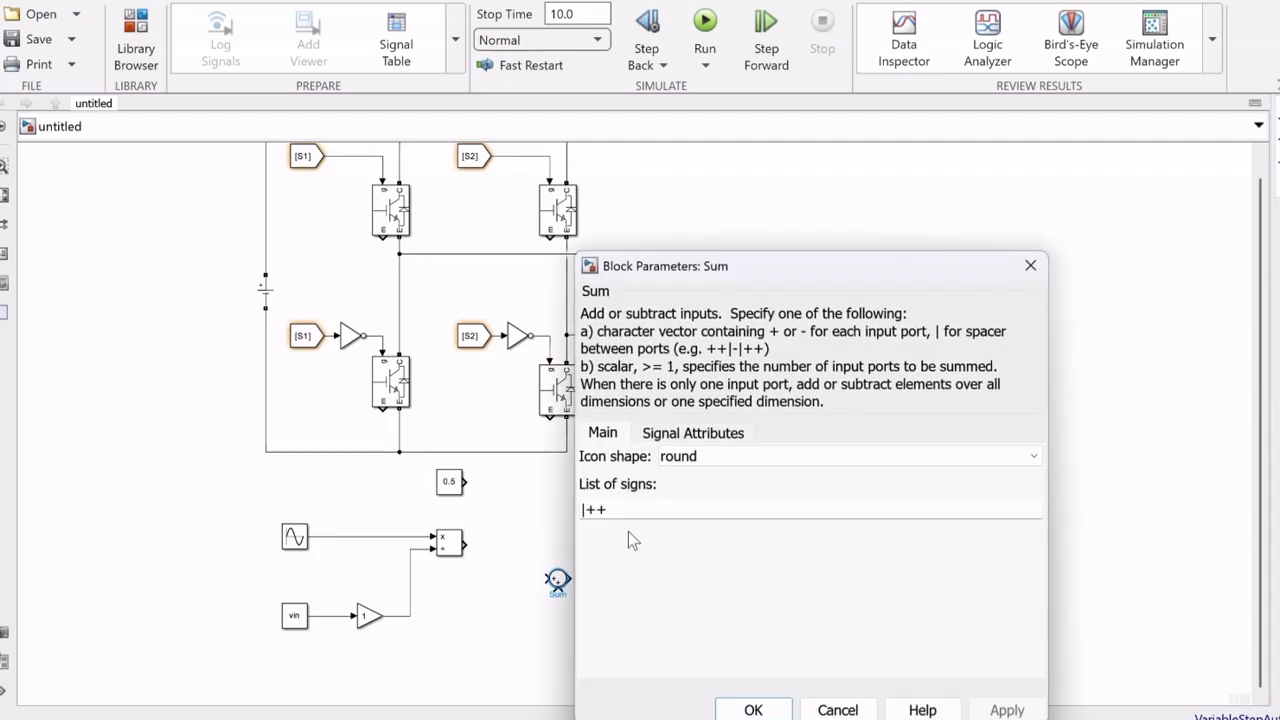
type("++")
key("Return")
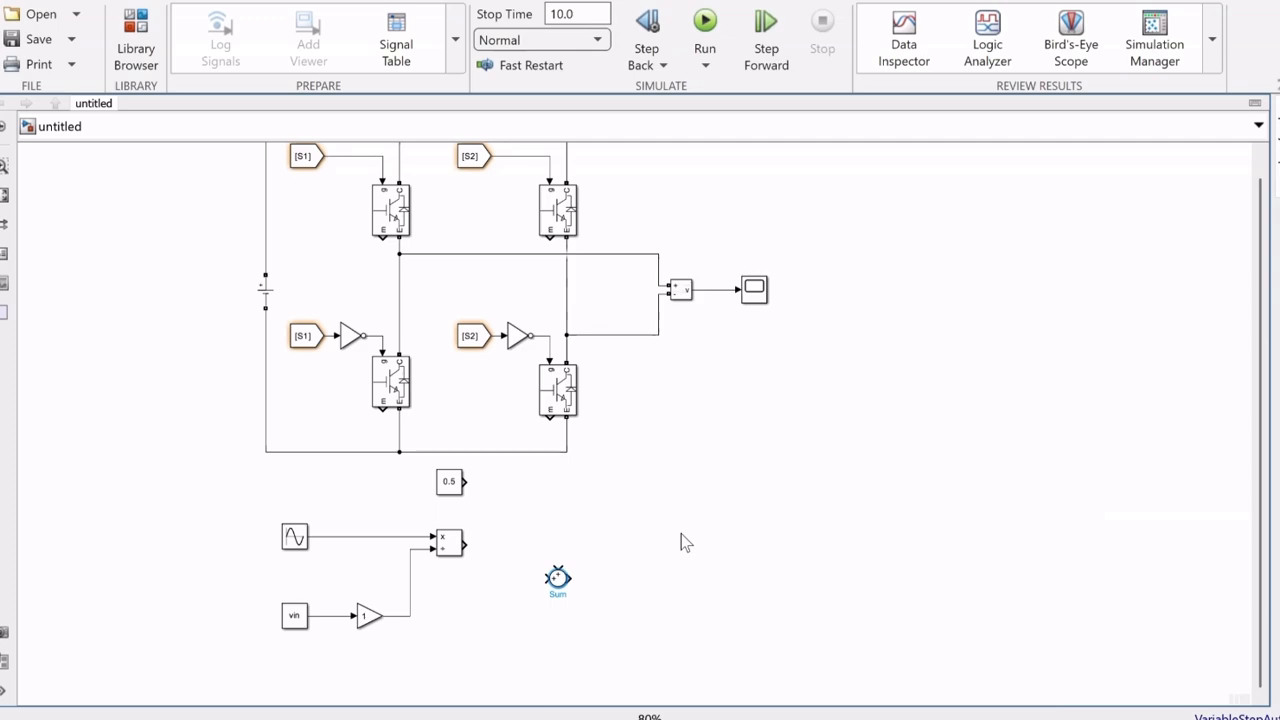
left_click_drag(562, 582, 450, 481)
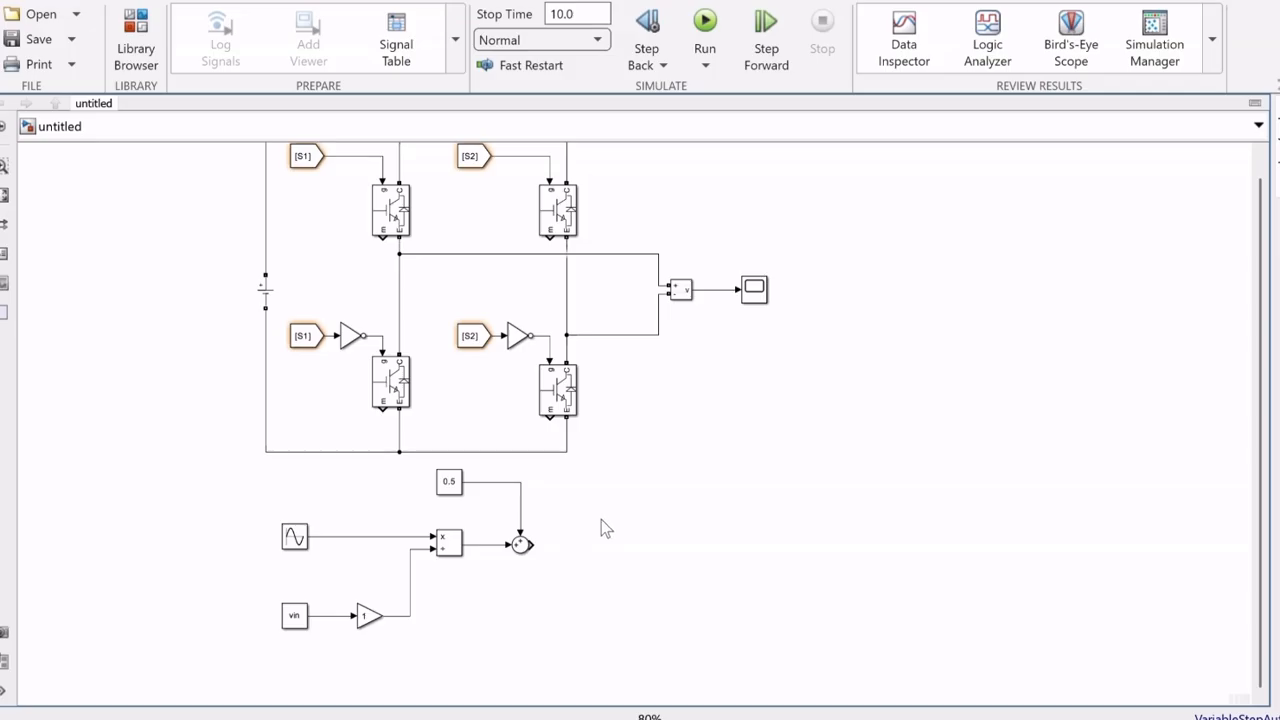
Consult the PWM block diagram in the browser document and add a Repeating Sequence block to the model, just below and beyond the Sum block
key("alt+Tab")
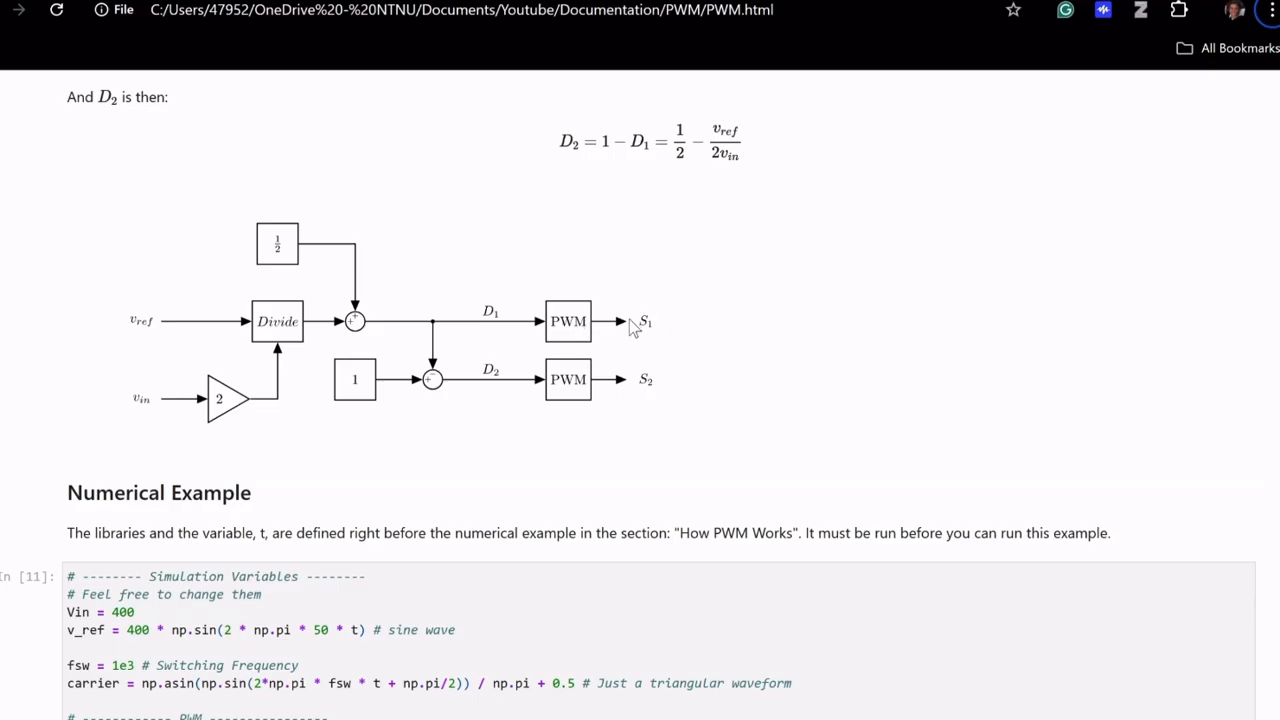
key("alt+Tab")
double_click(620, 545)
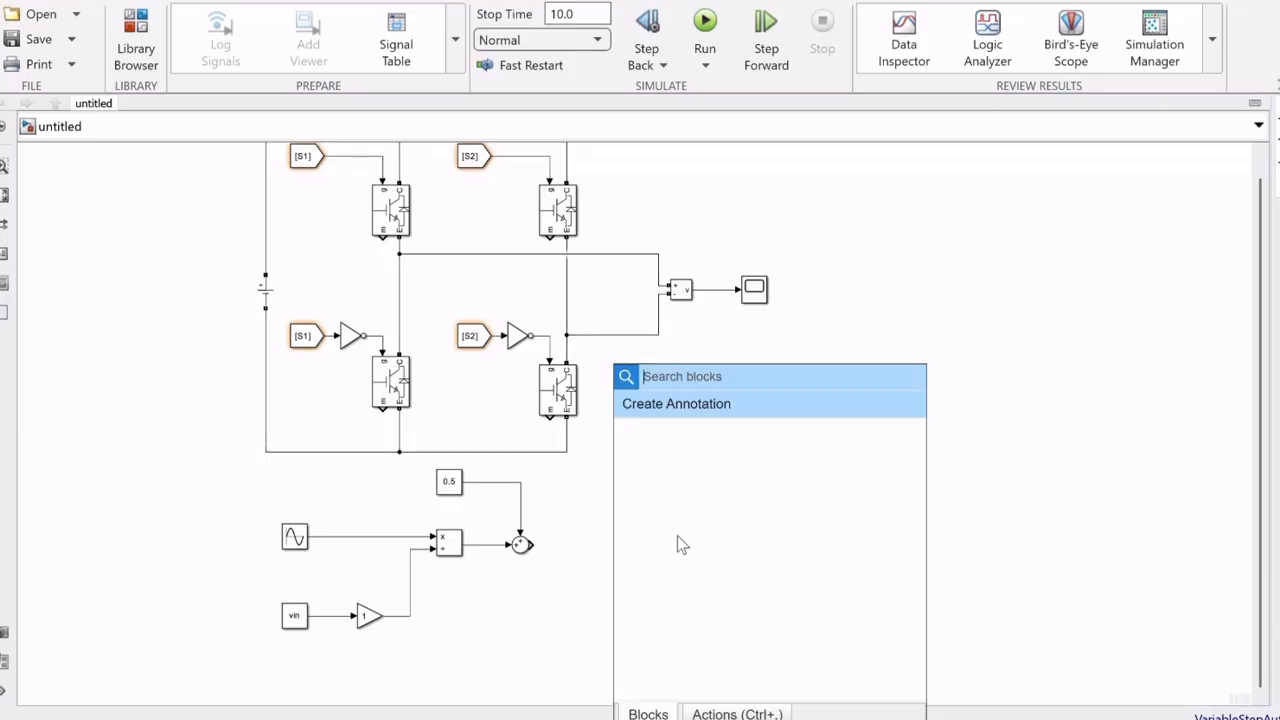
type("carri")
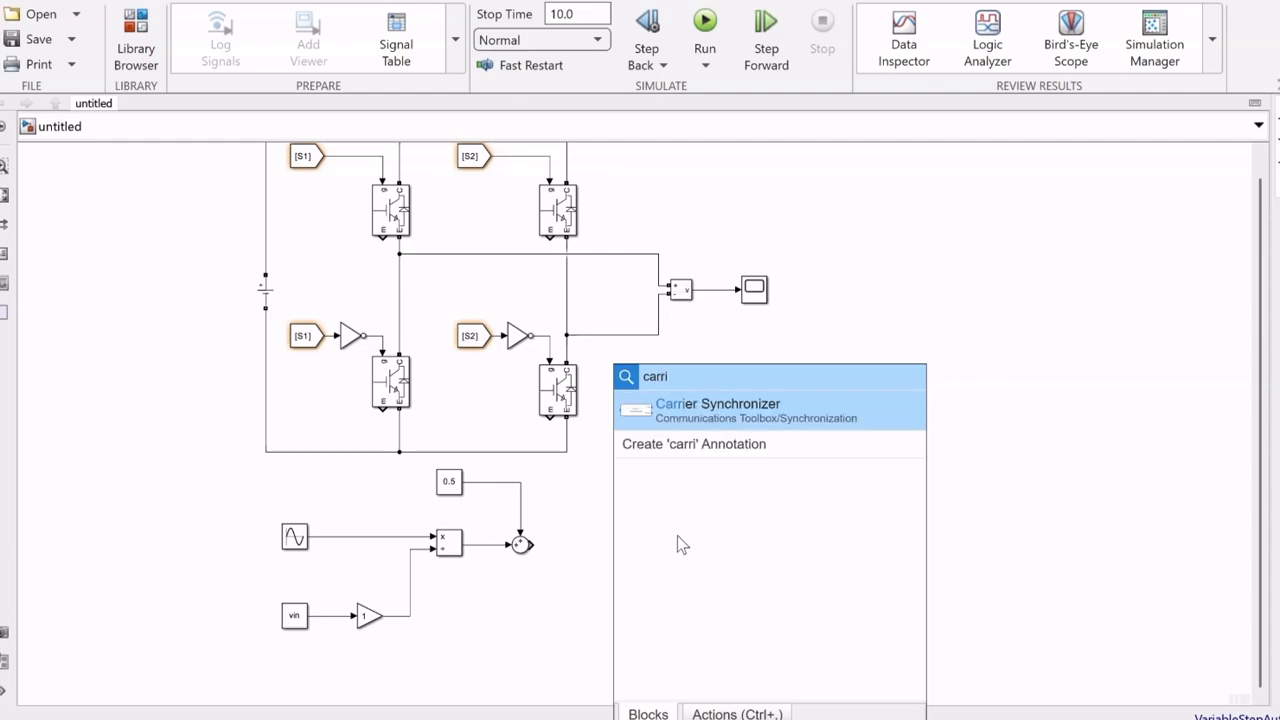
key("BackSpace")
key("BackSpace")
key("BackSpace")
key("BackSpace")
type("ere")
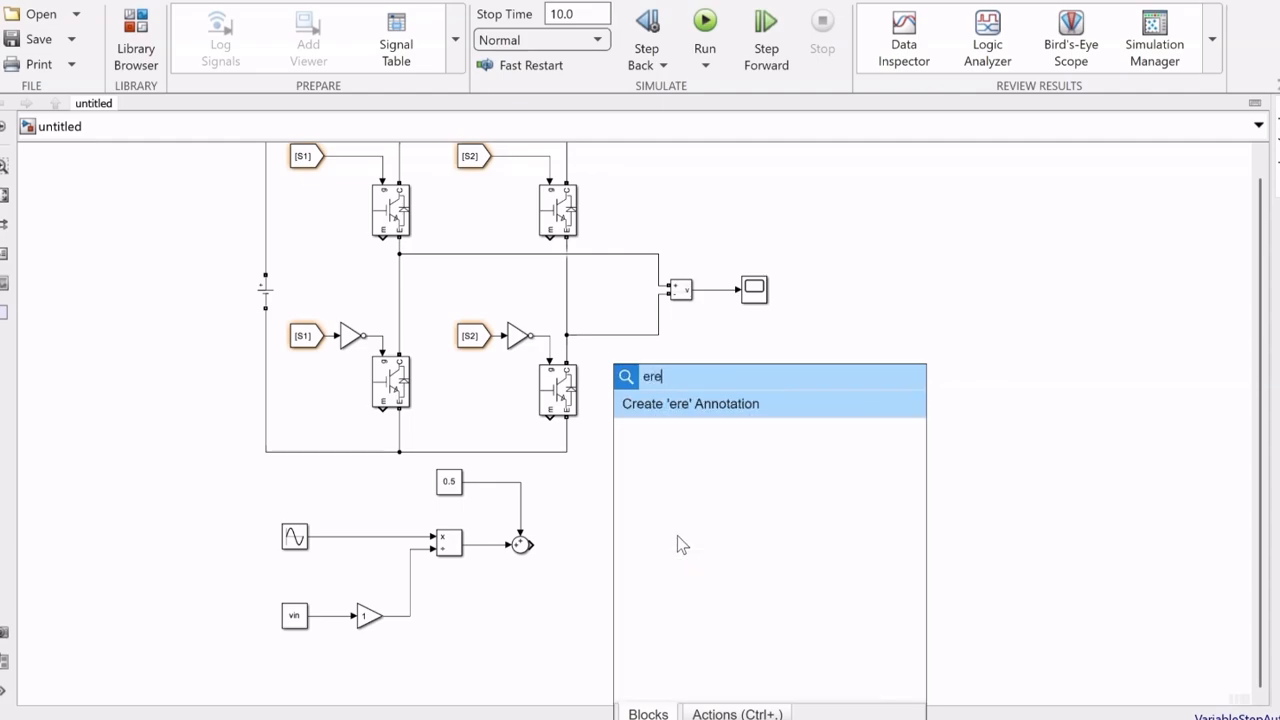
key("BackSpace")
key("BackSpace")
key("BackSpace")
type("re")
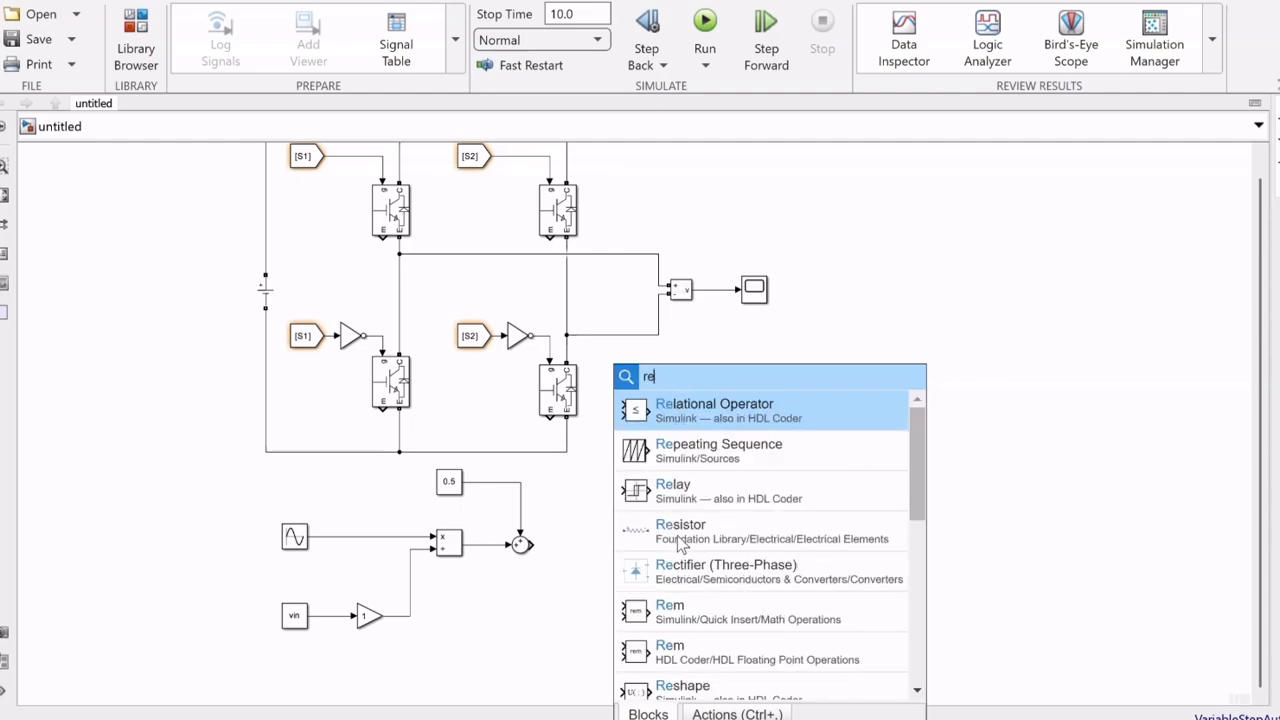
left_click(707, 460)
left_click_drag(624, 539, 602, 583)
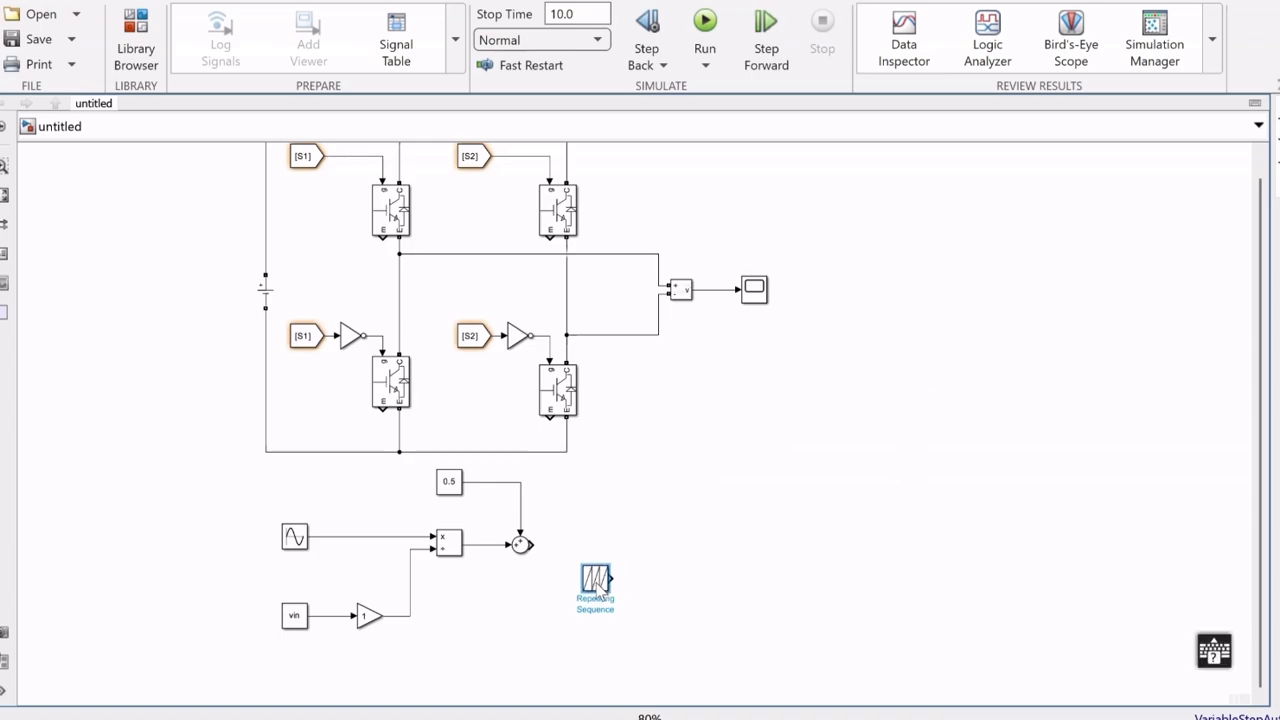
Set the Repeating Sequence block's time values to [0 0.5/fsw 1/fsw]
double_click(596, 580)
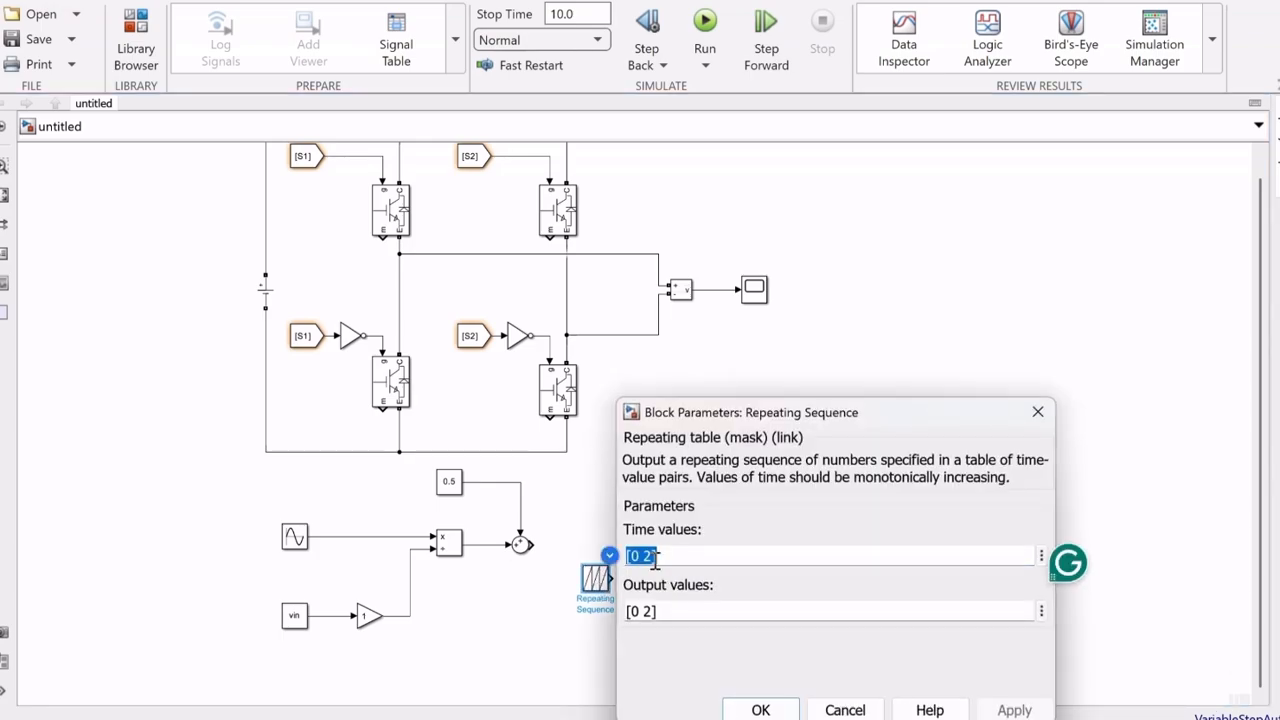
left_click(656, 556)
key("BackSpace")
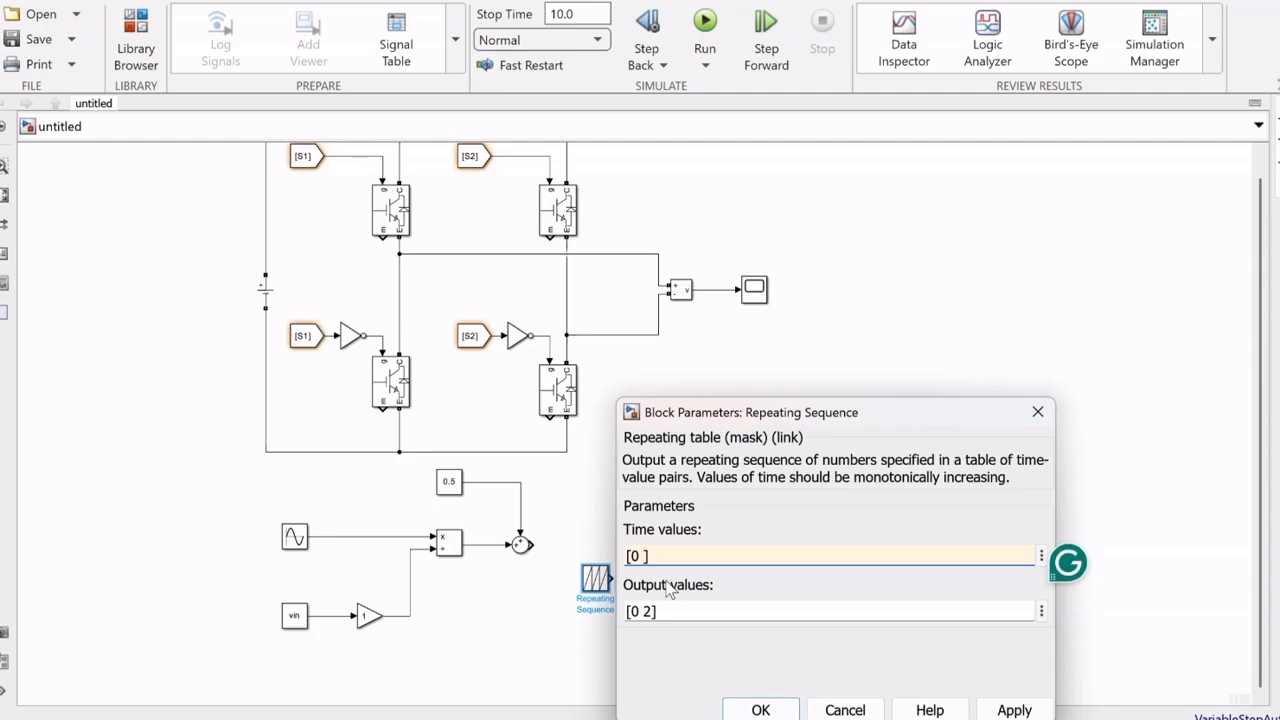
type("0.5/fsw")
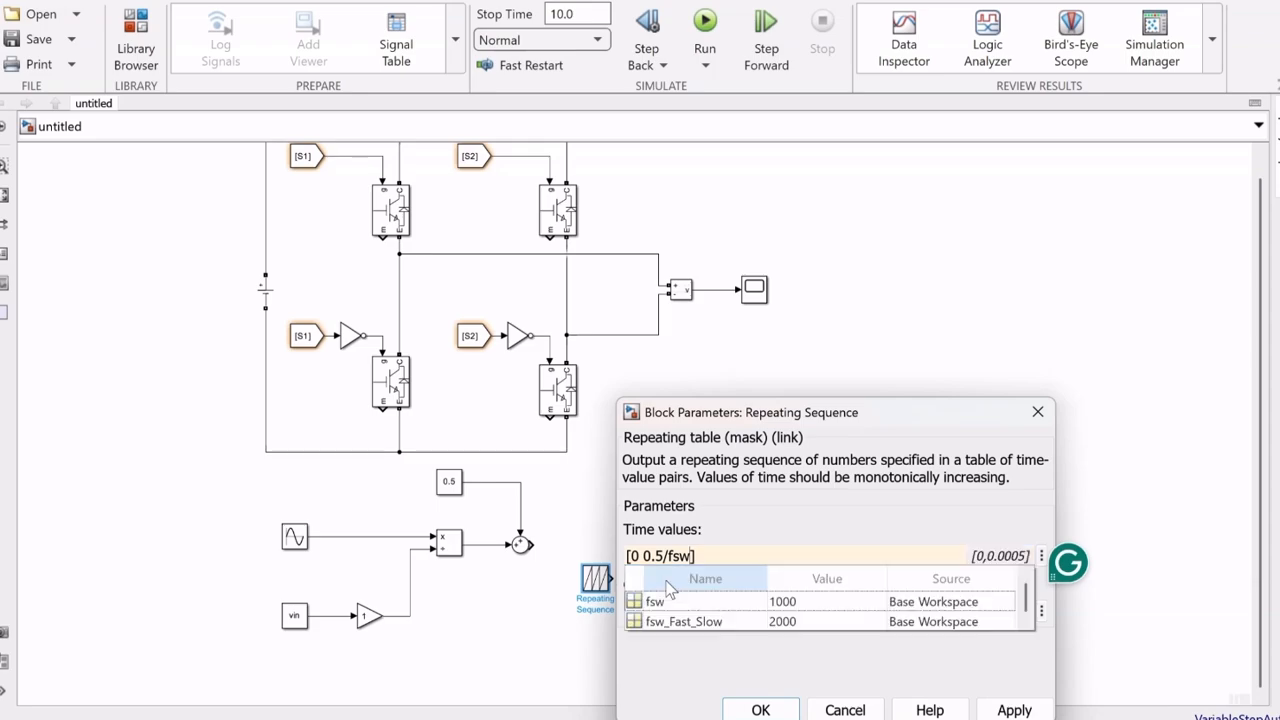
left_click(678, 602)
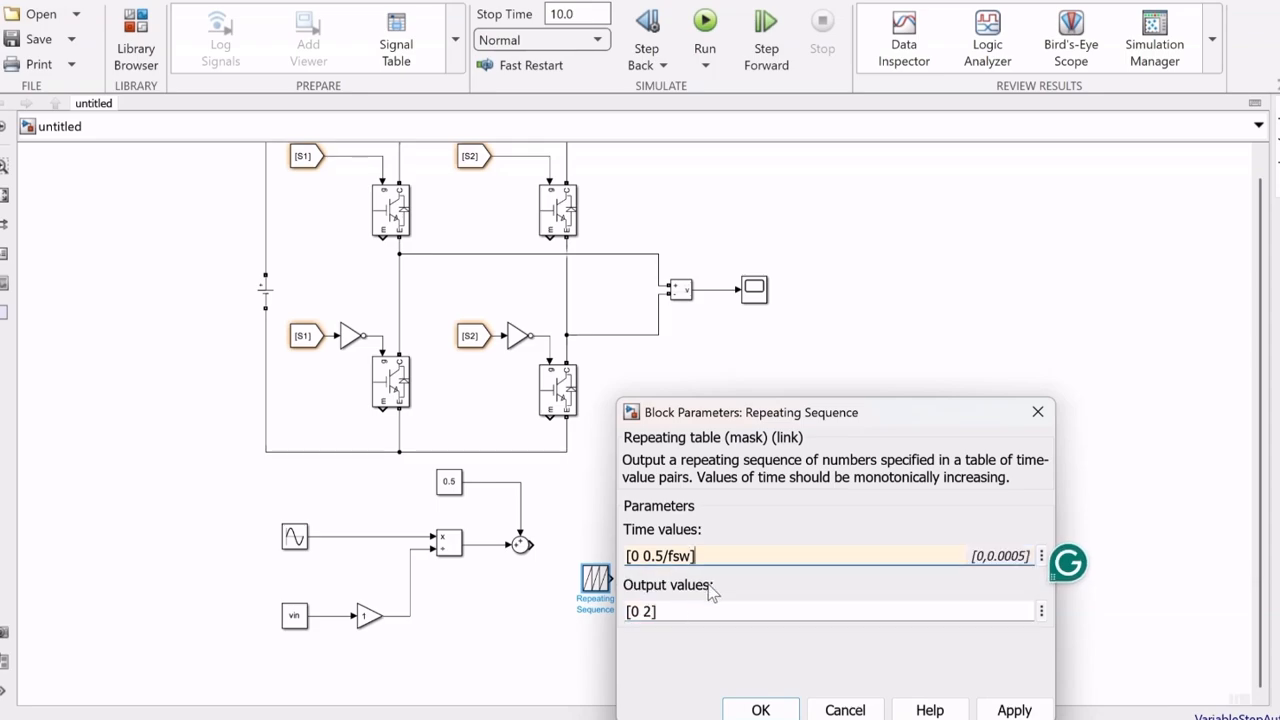
left_click(691, 560)
left_click(690, 560)
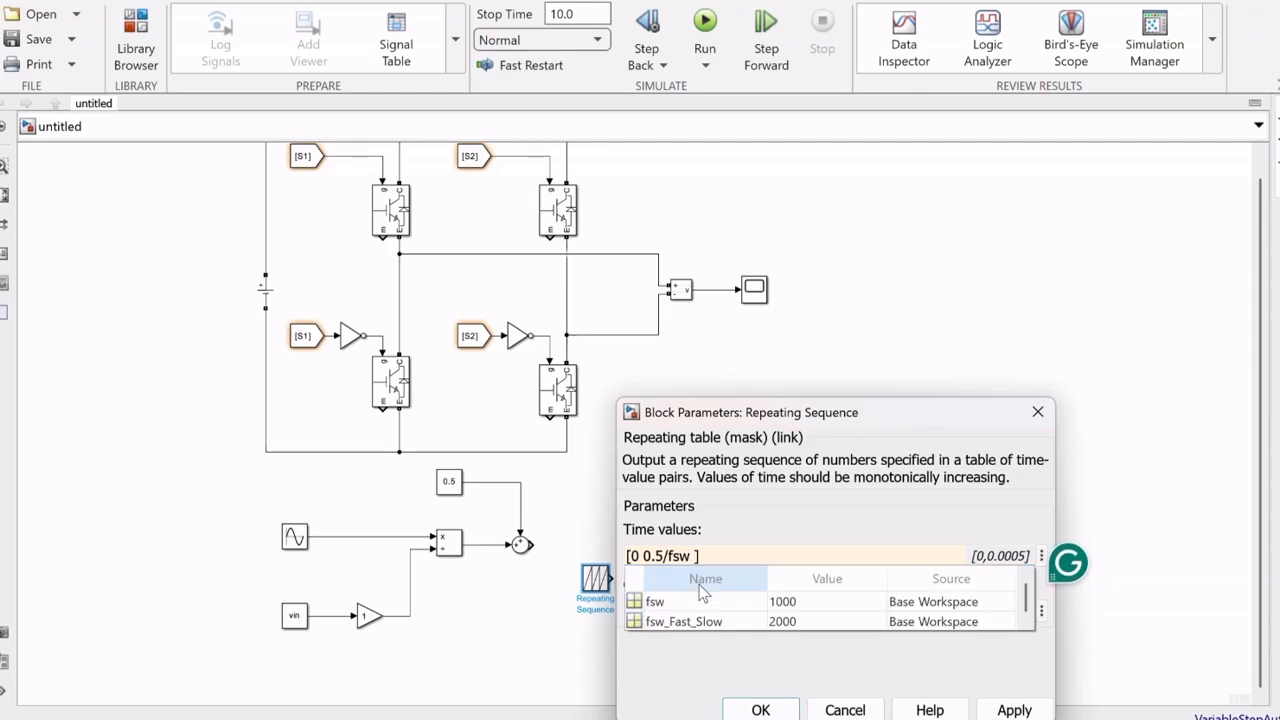
type("1/fsw")
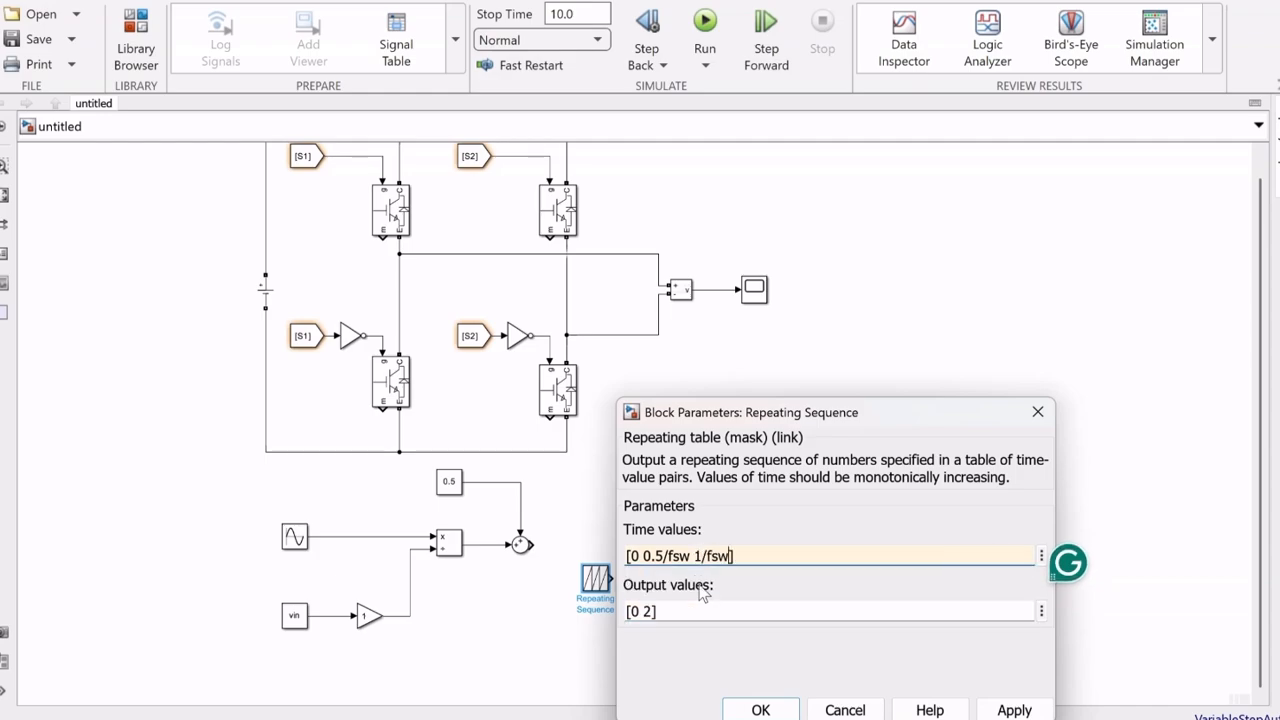
left_click(707, 601)
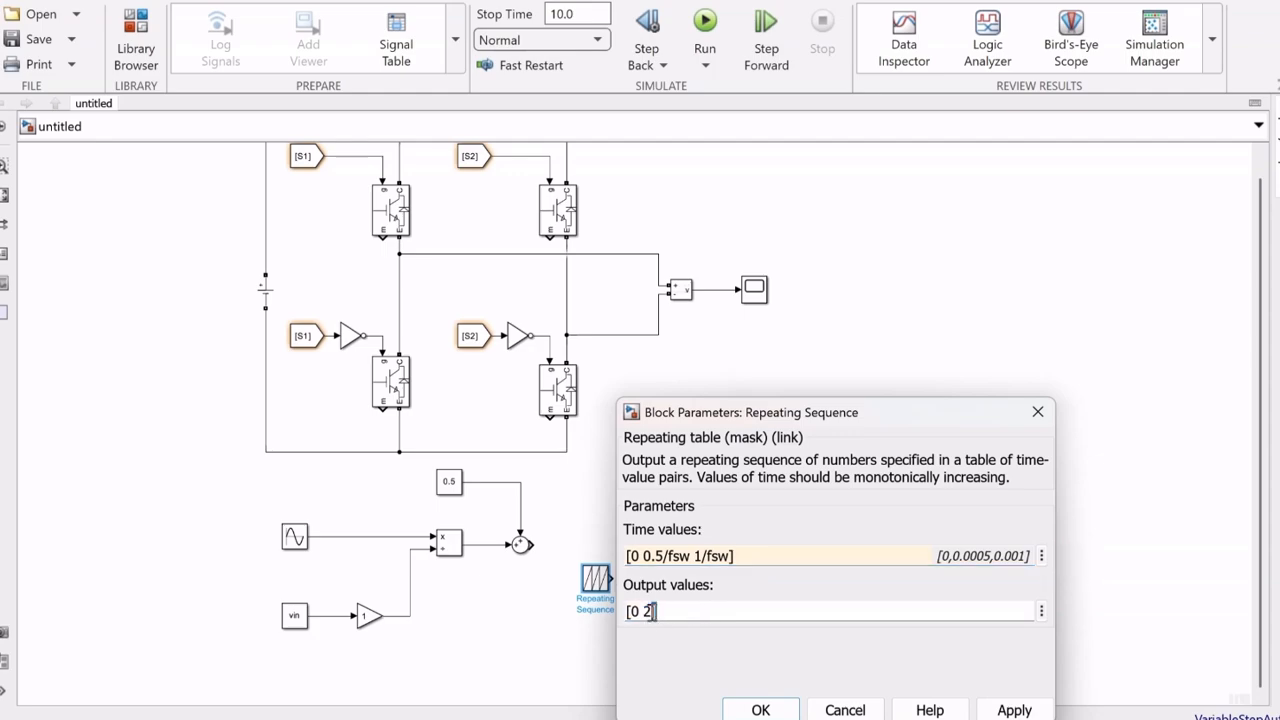
Set the Repeating Sequence's output values to [0 1 0], apply the parameters and nudge the block slightly down
left_click(646, 611)
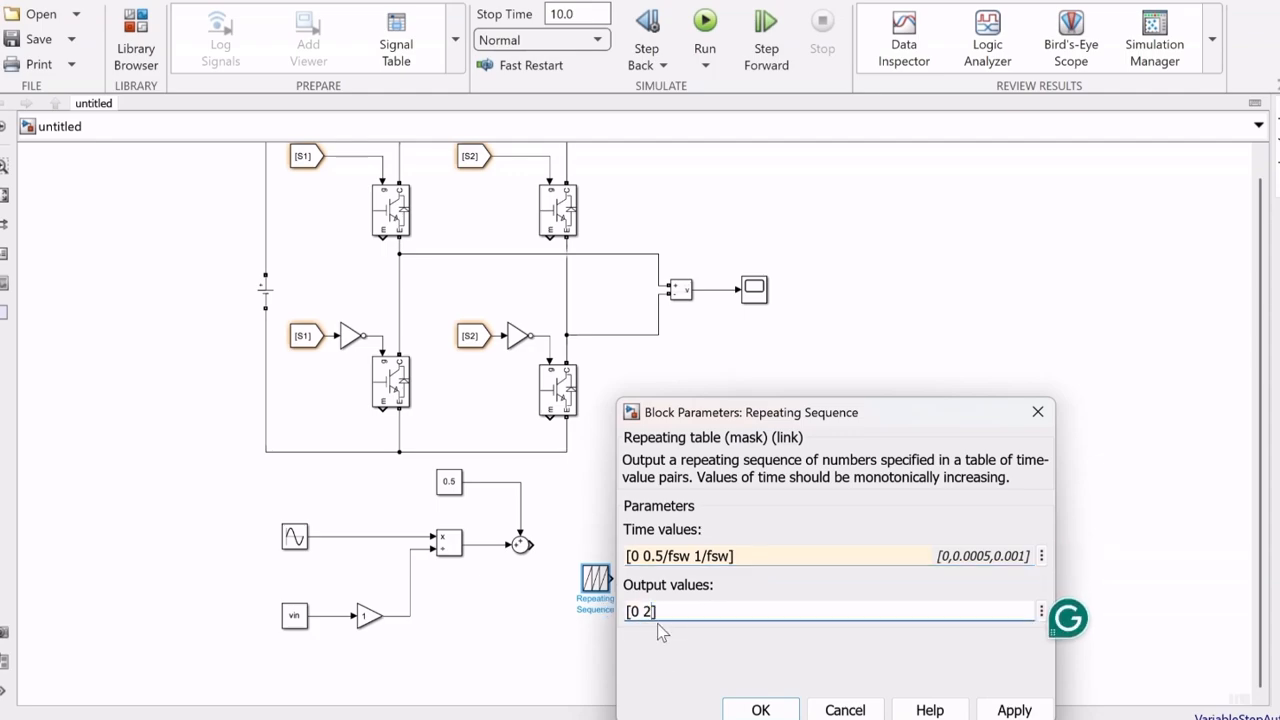
key("BackSpace")
type("1")
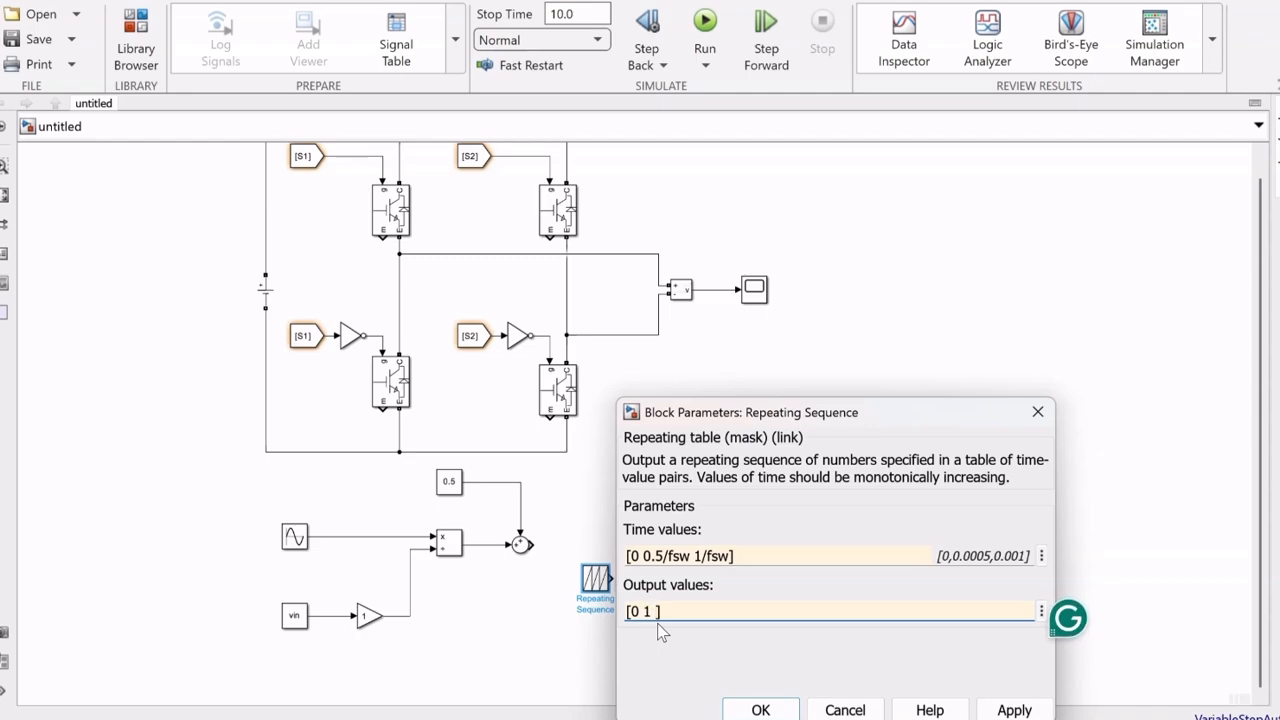
type(" 0")
left_click(760, 709)
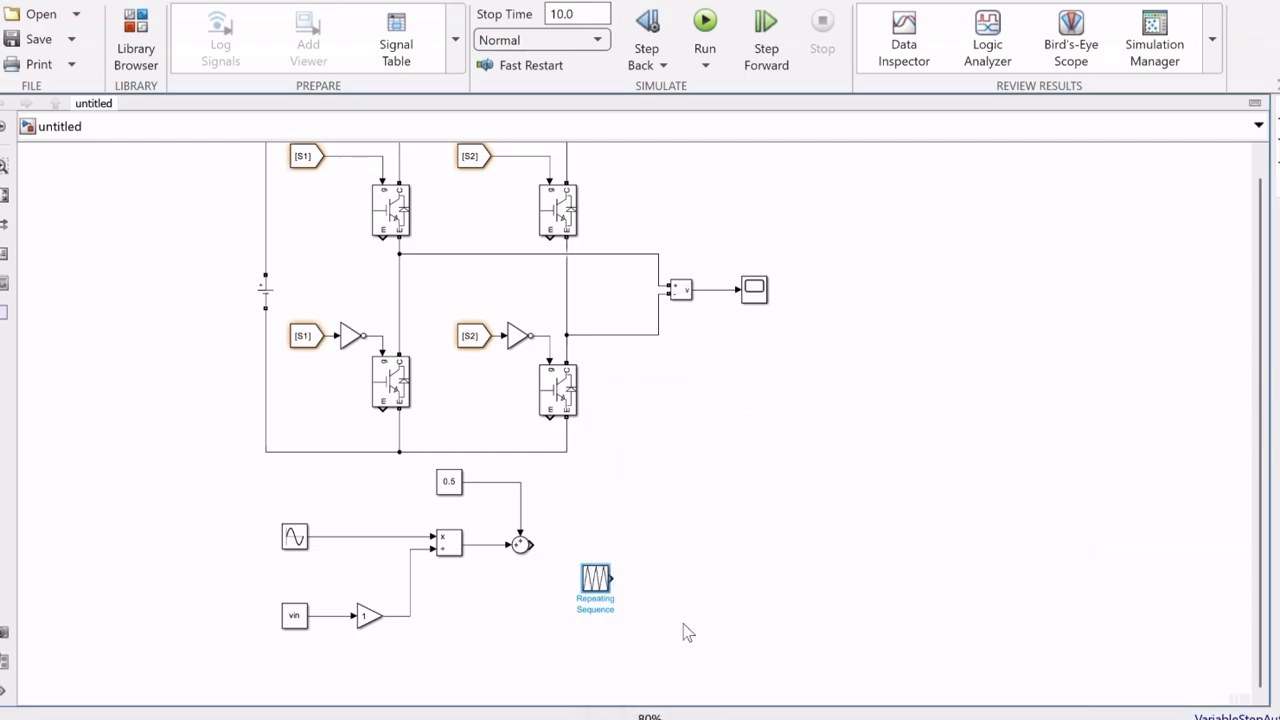
left_click_drag(601, 578, 601, 582)
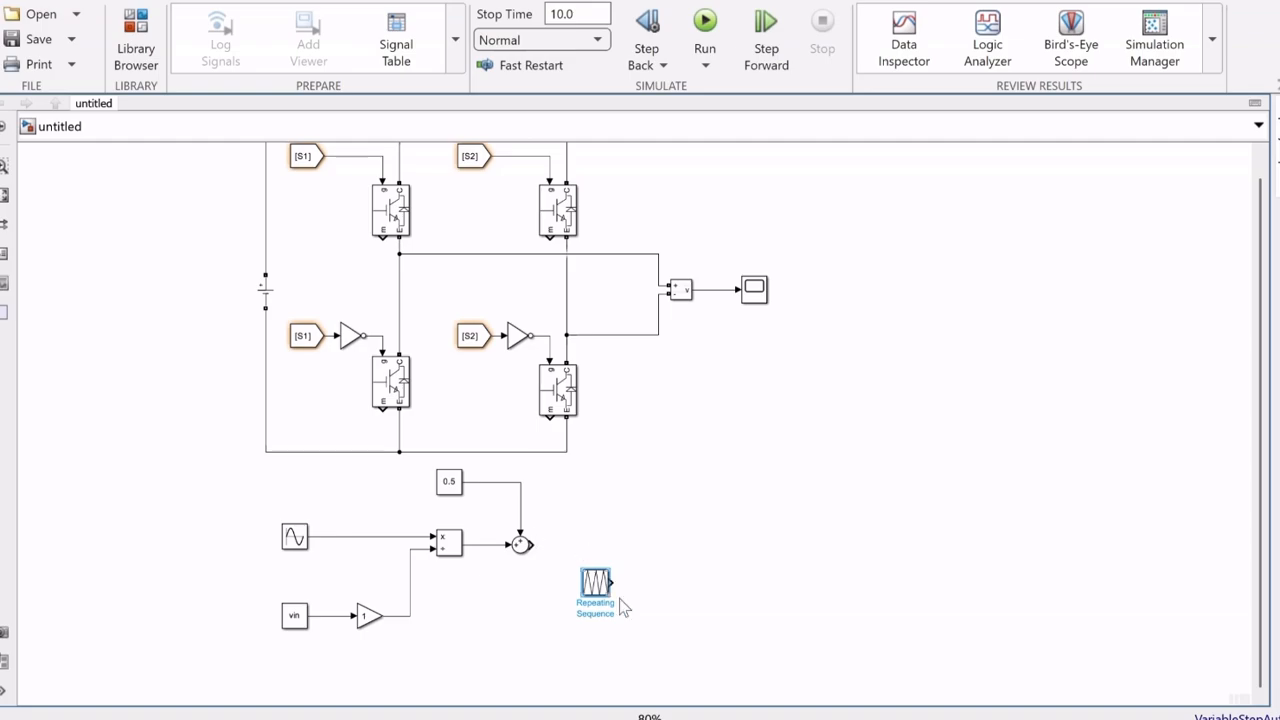
Add a Relational Operator set to >= and wire the Sum output to its first input and the Repeating Sequence to its second
double_click(651, 530)
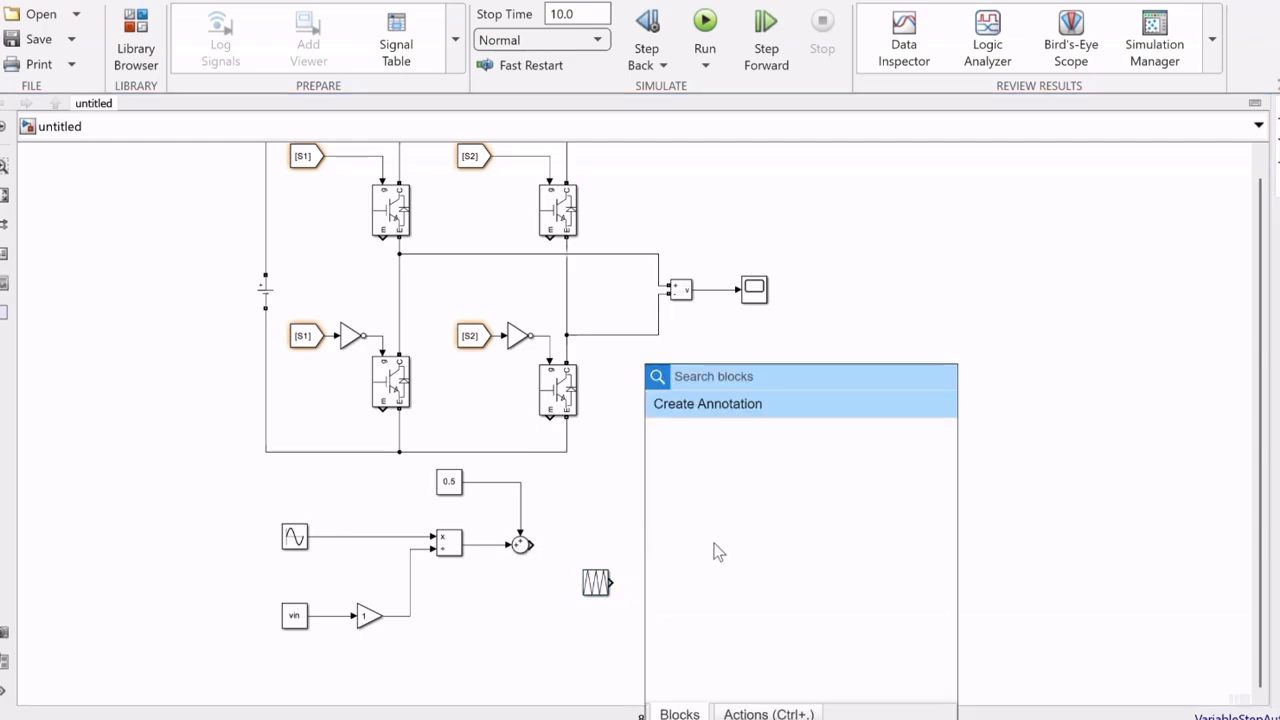
type("rela")
left_click(715, 402)
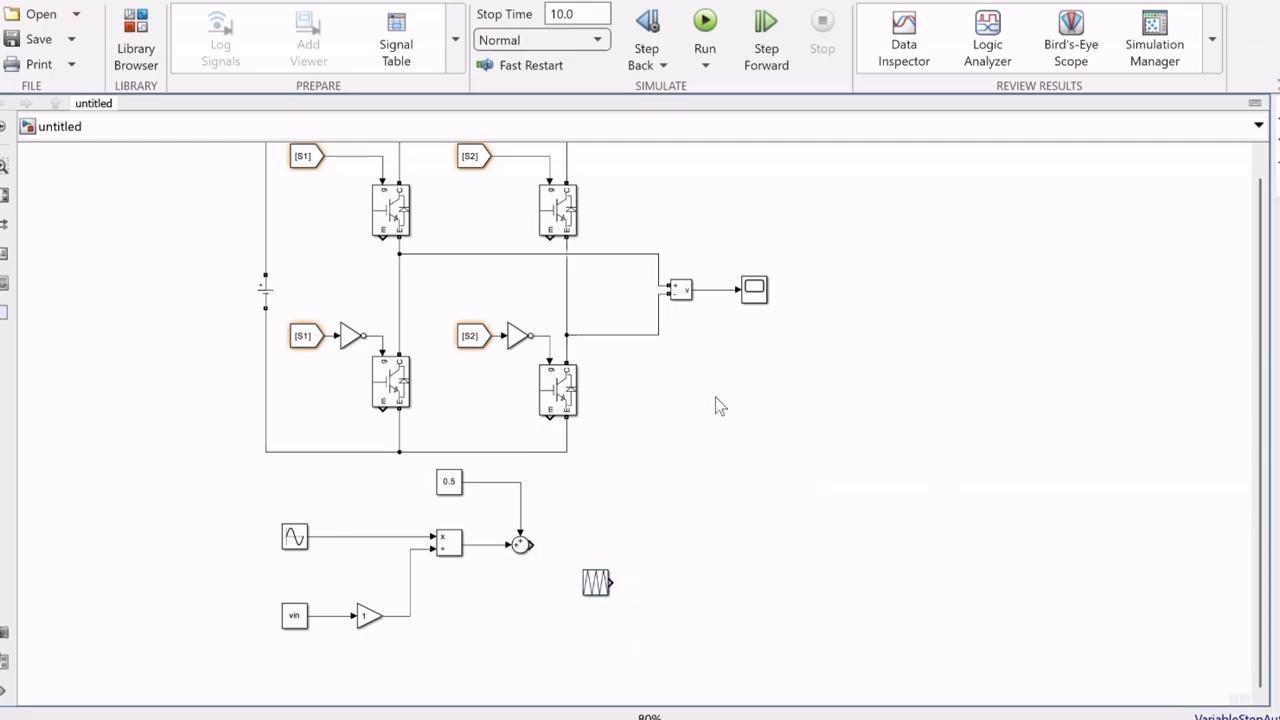
left_click(652, 537)
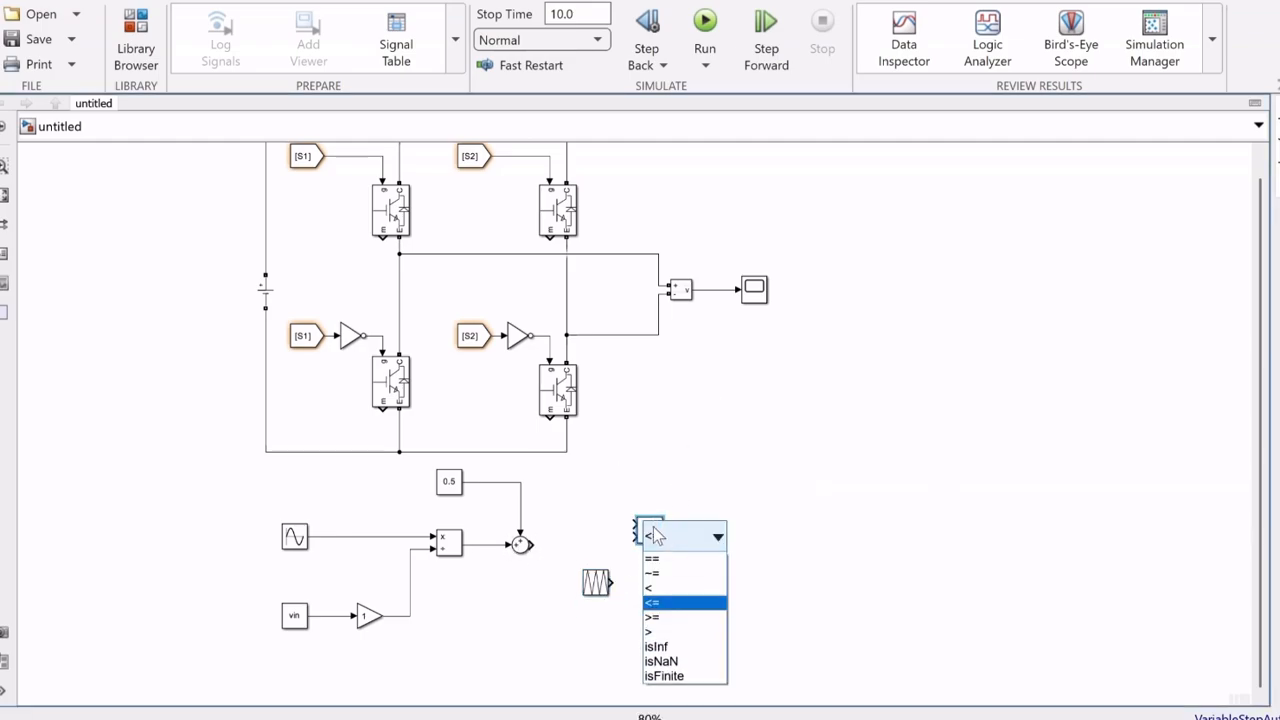
left_click(655, 617)
left_click_drag(662, 532, 677, 546)
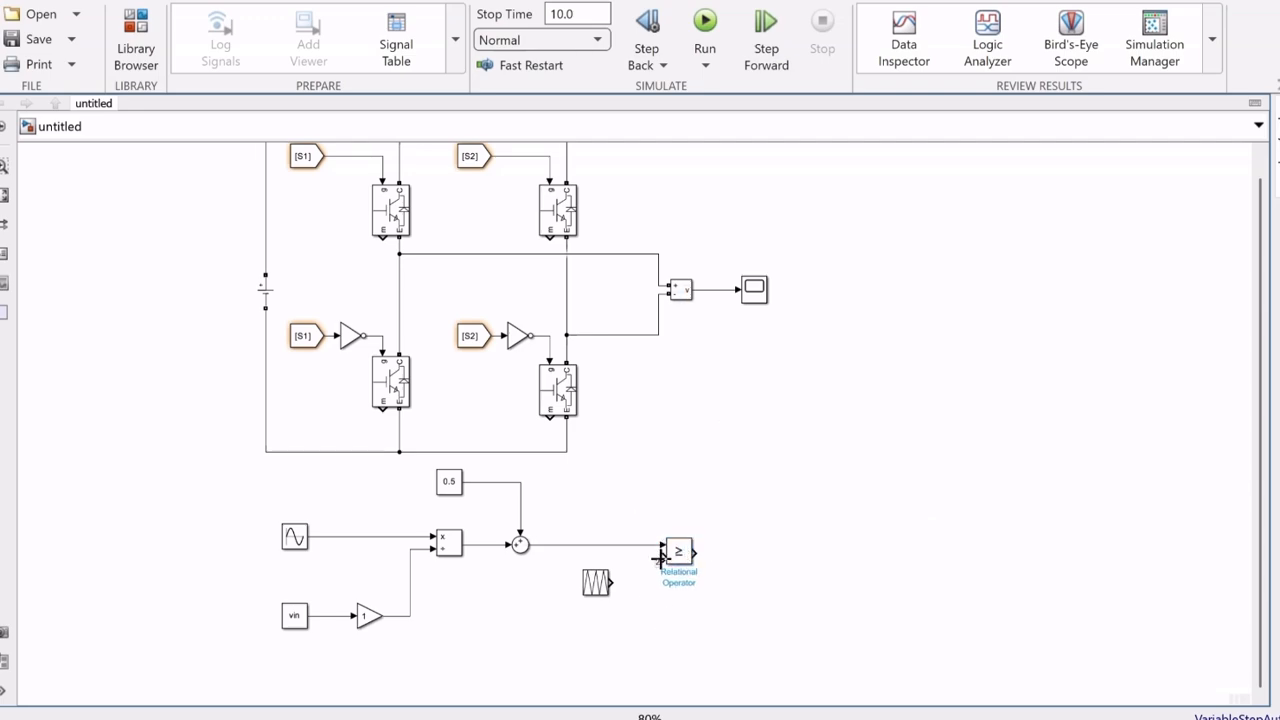
left_click_drag(663, 556, 620, 581)
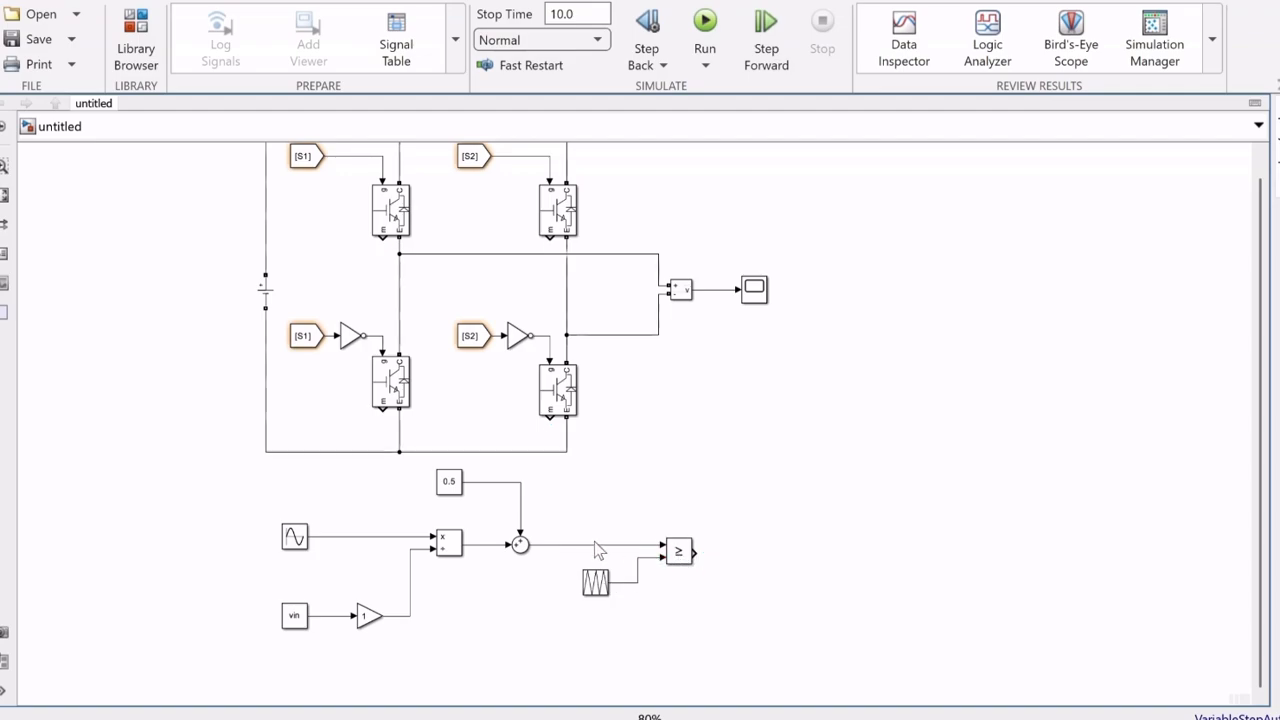
left_click(598, 585)
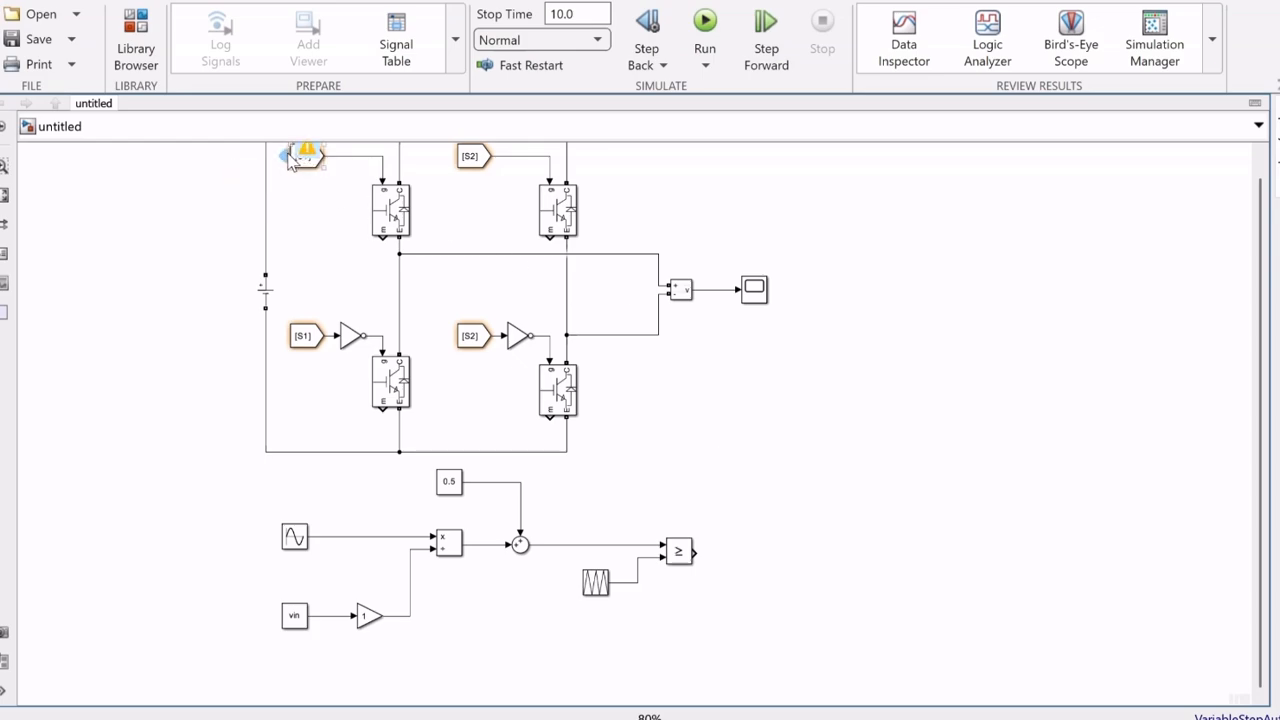
Connect the comparator output to a Goto block tagged S1 and label the Sum output signal D1, shifting the Repeating Sequence closer to the comparator
left_click_drag(287, 157, 688, 553)
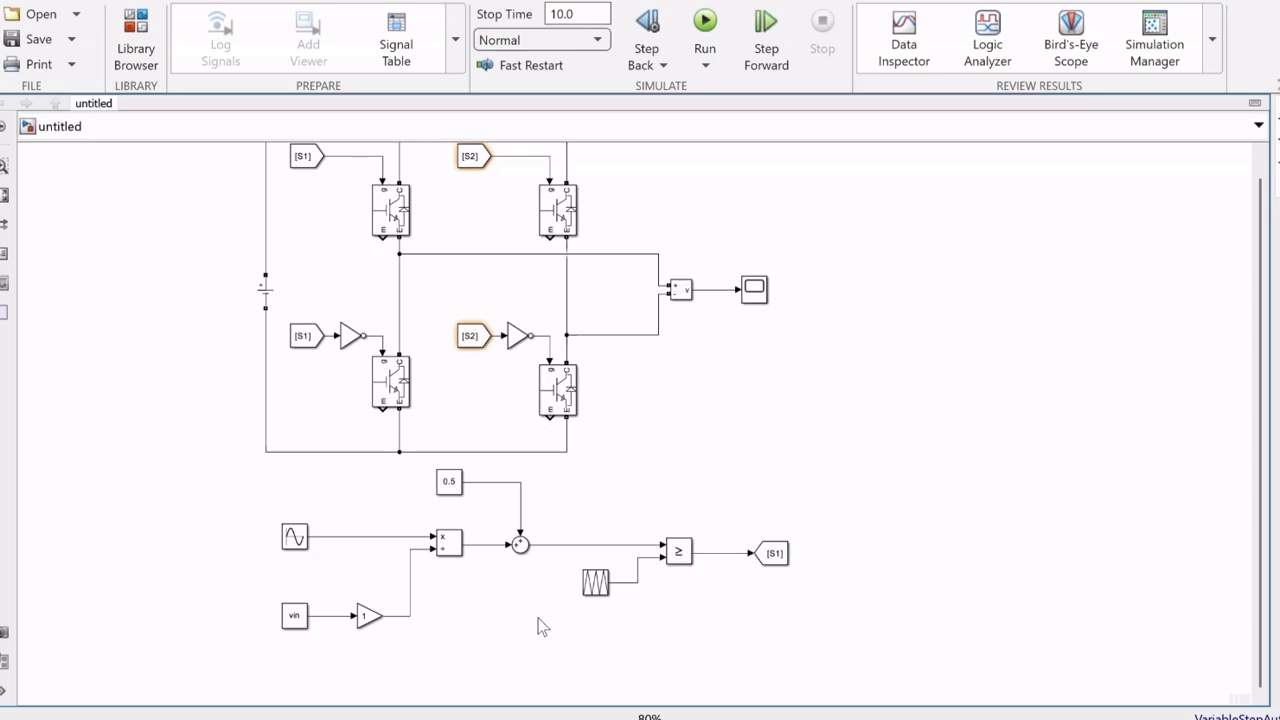
left_click(588, 545)
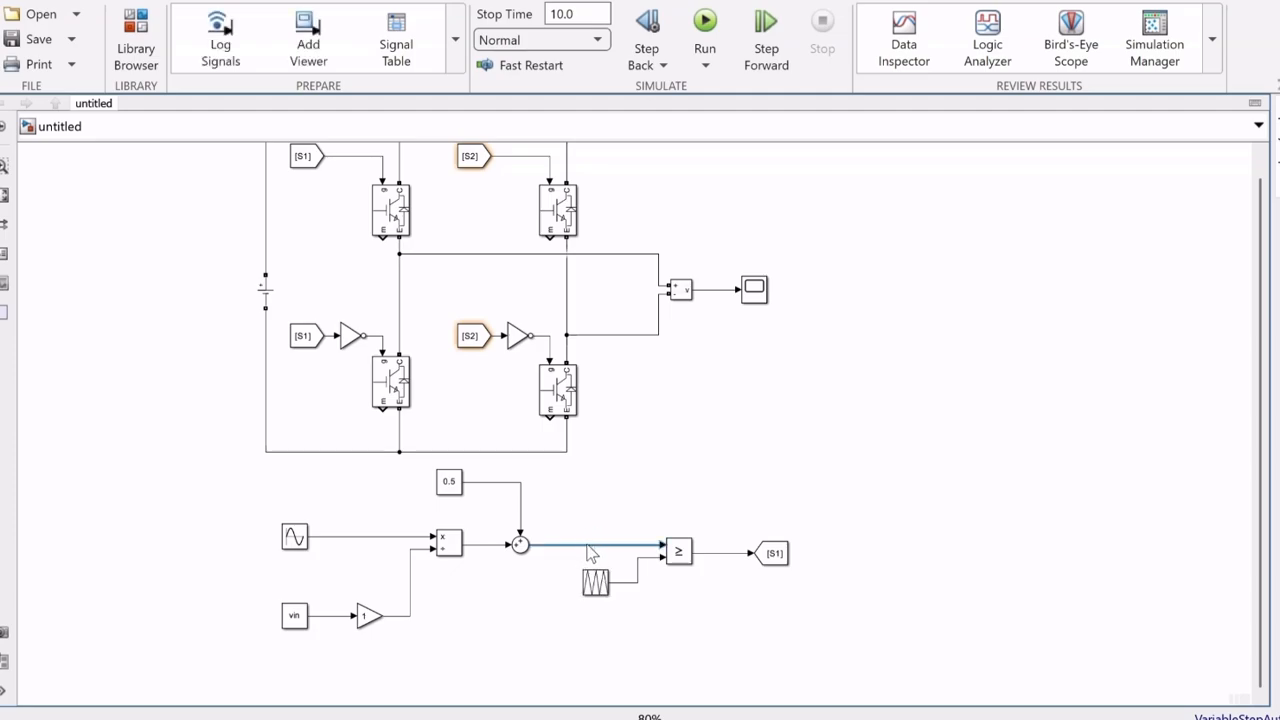
left_click(710, 511)
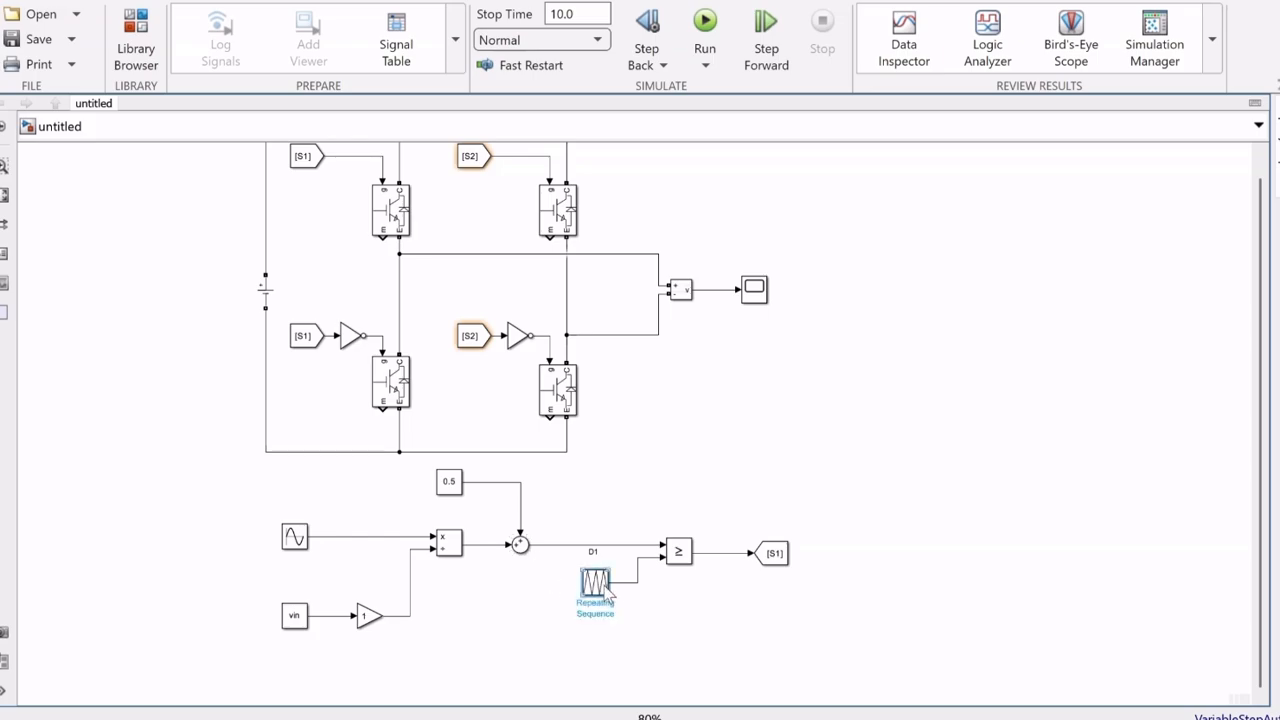
left_click_drag(607, 590, 628, 594)
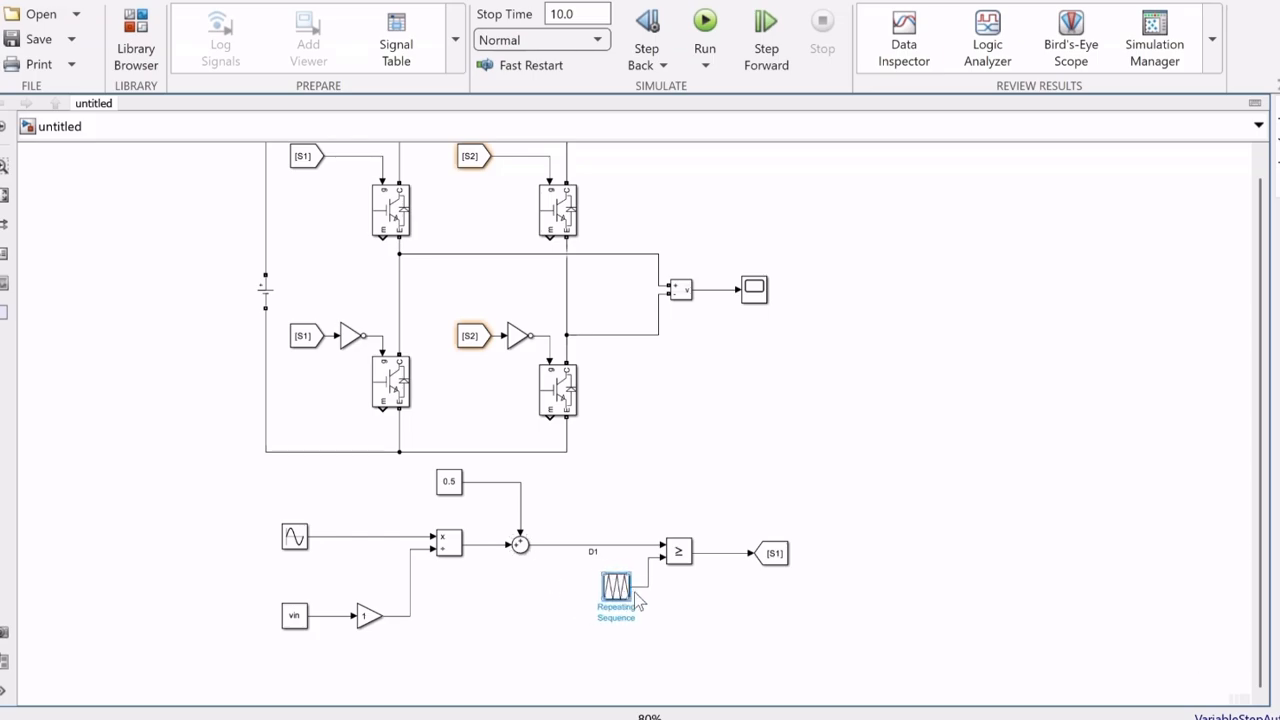
Add a Constant block of value 1 below the Sum block and connect it to a copy of the Sum placed beside it
double_click(542, 627)
type("cons")
key("Return")
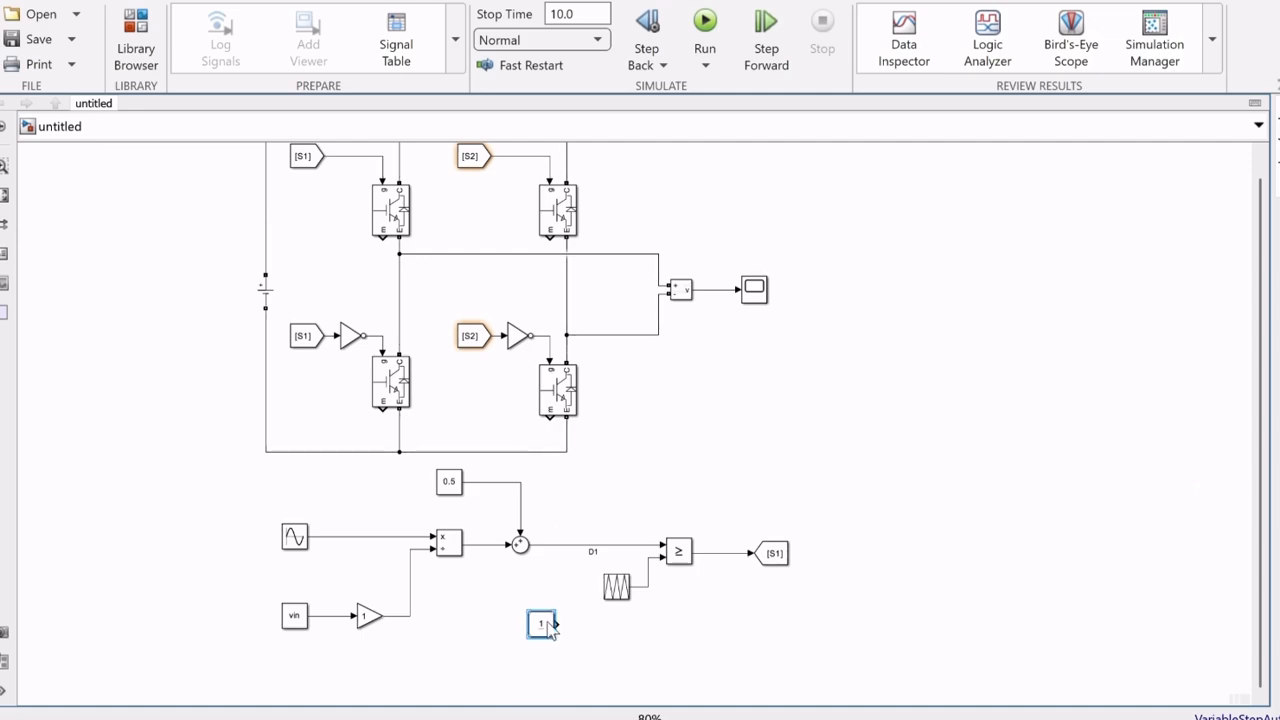
left_click_drag(545, 630, 518, 634)
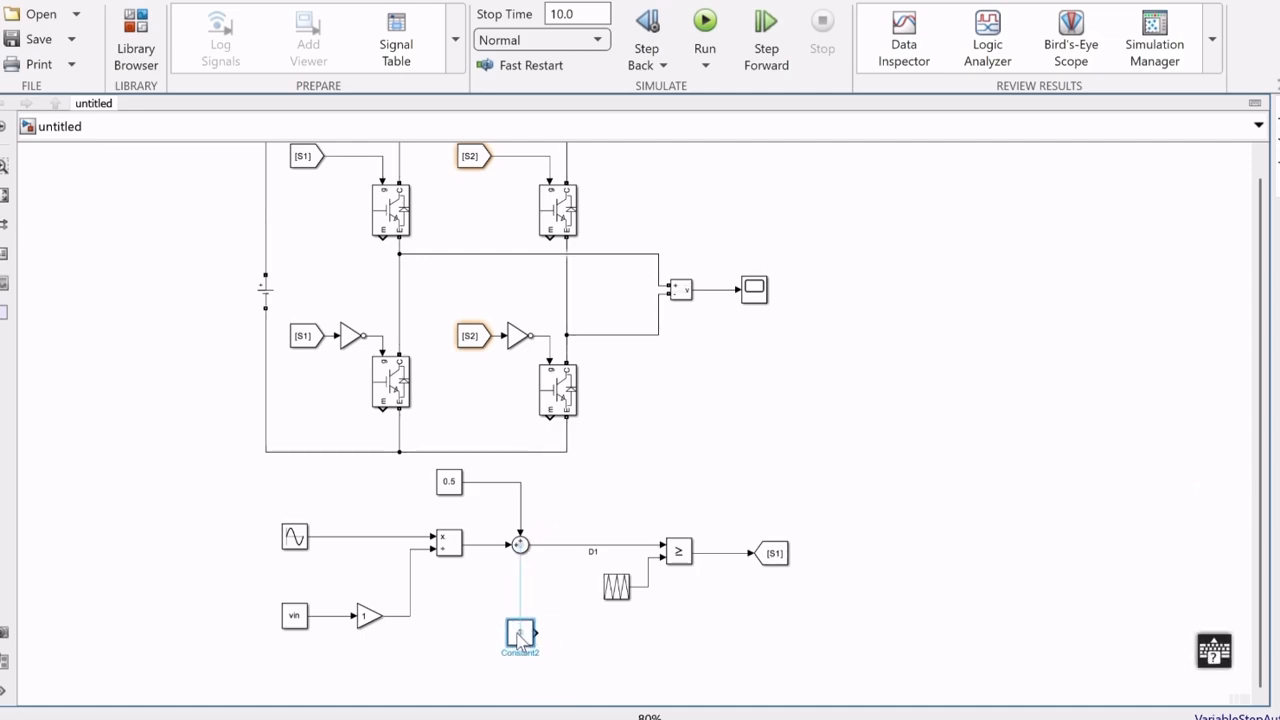
left_click_drag(520, 544, 574, 635)
left_click(547, 633)
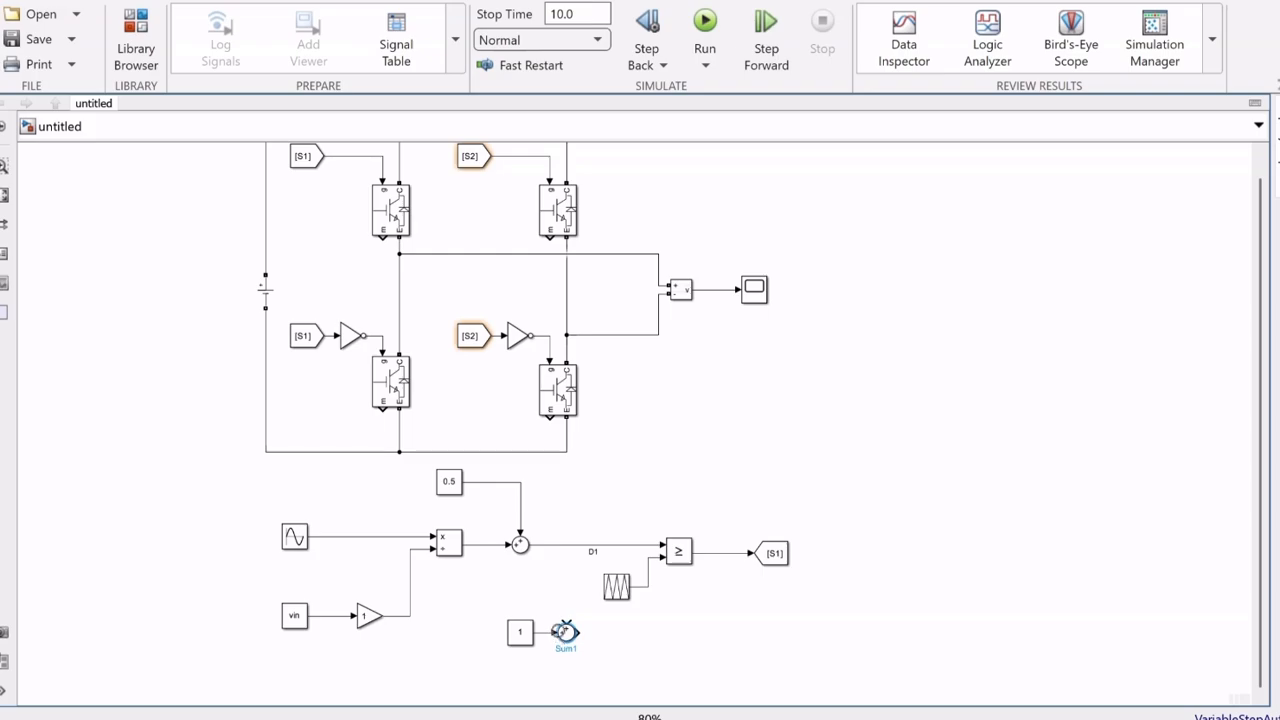
Change the copied Sum's upper input sign to minus and branch the D1 signal into that input
double_click(566, 633)
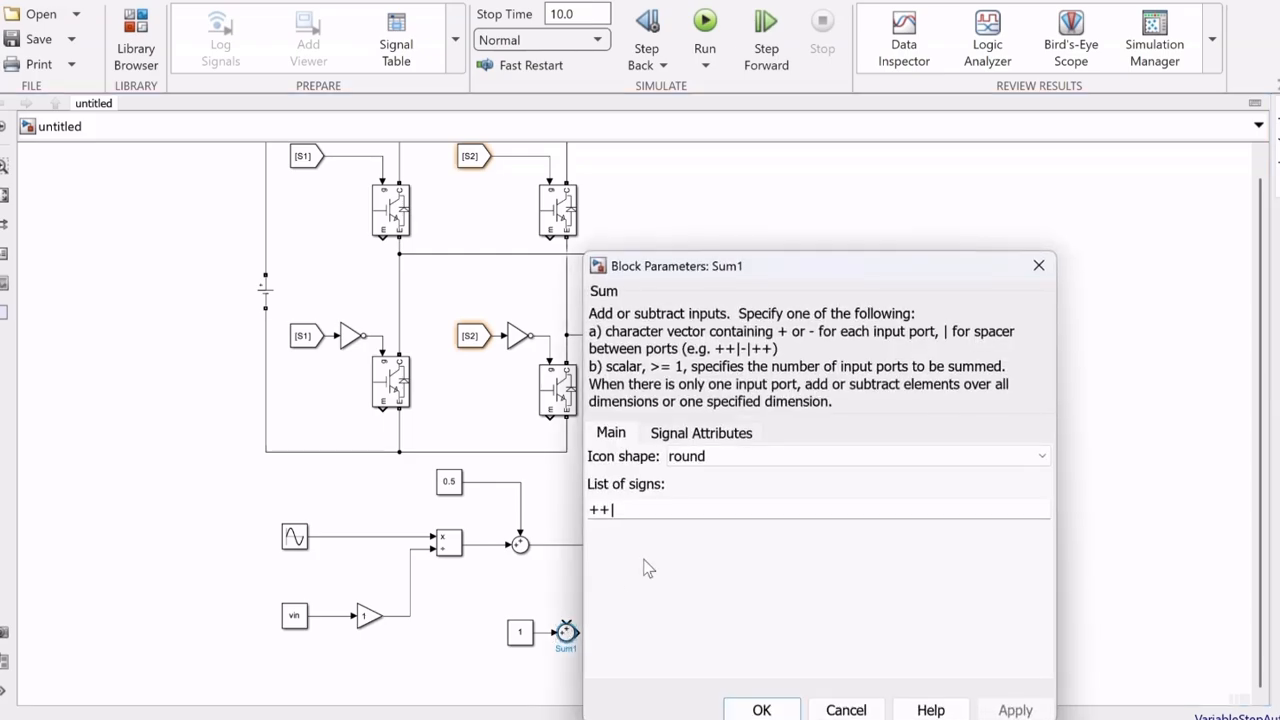
left_click(597, 510)
key("BackSpace")
type("-")
key("Return")
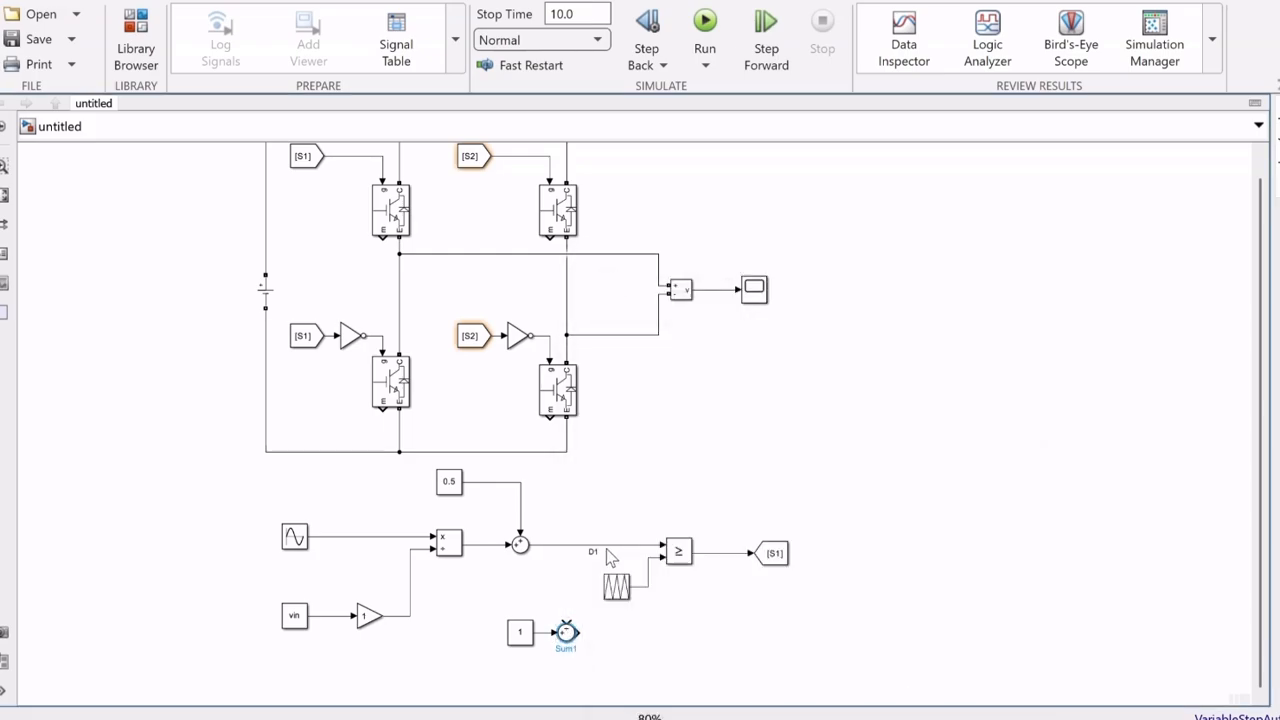
left_click_drag(565, 627, 566, 545)
Copy the comparator and Goto for a second branch fed by the subtracting Sum and the carrier, and set the copied Goto's tag to S2
mouse_move(688, 566)
left_mouse_down()
mouse_move(679, 641)
mouse_move(634, 651)
mouse_move(650, 587)
left_mouse_up()
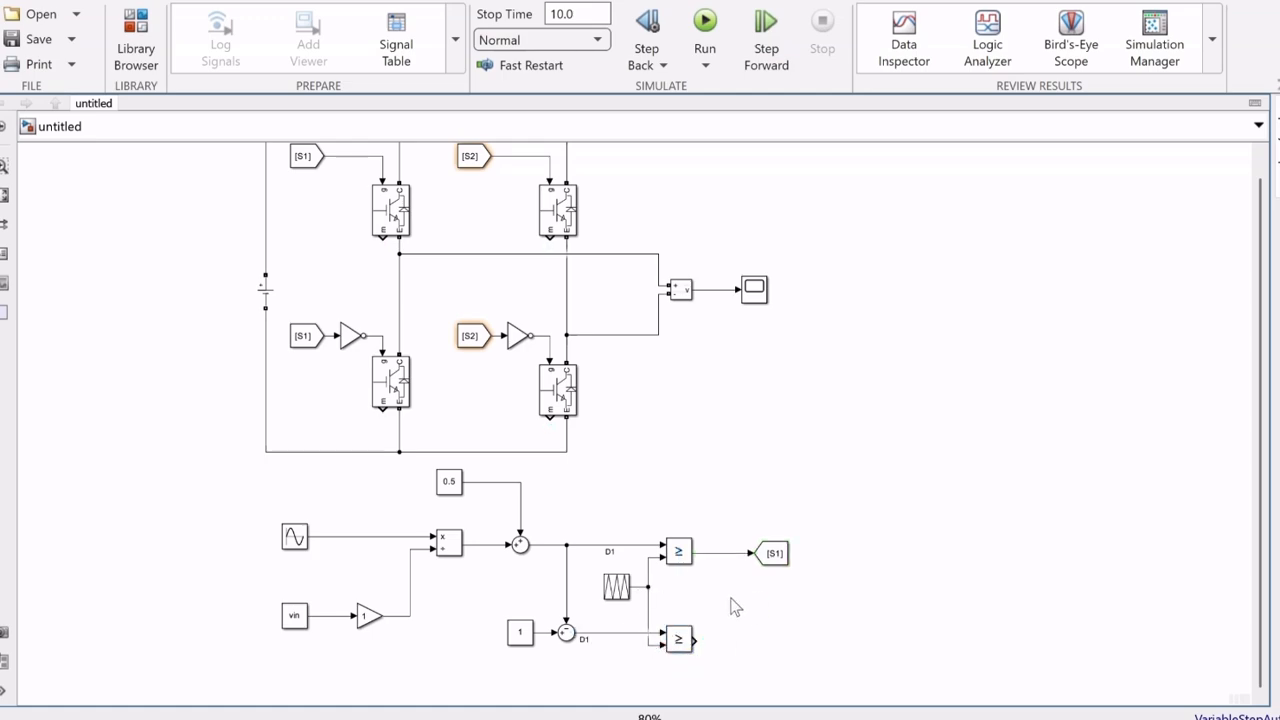
left_click_drag(772, 553, 776, 644)
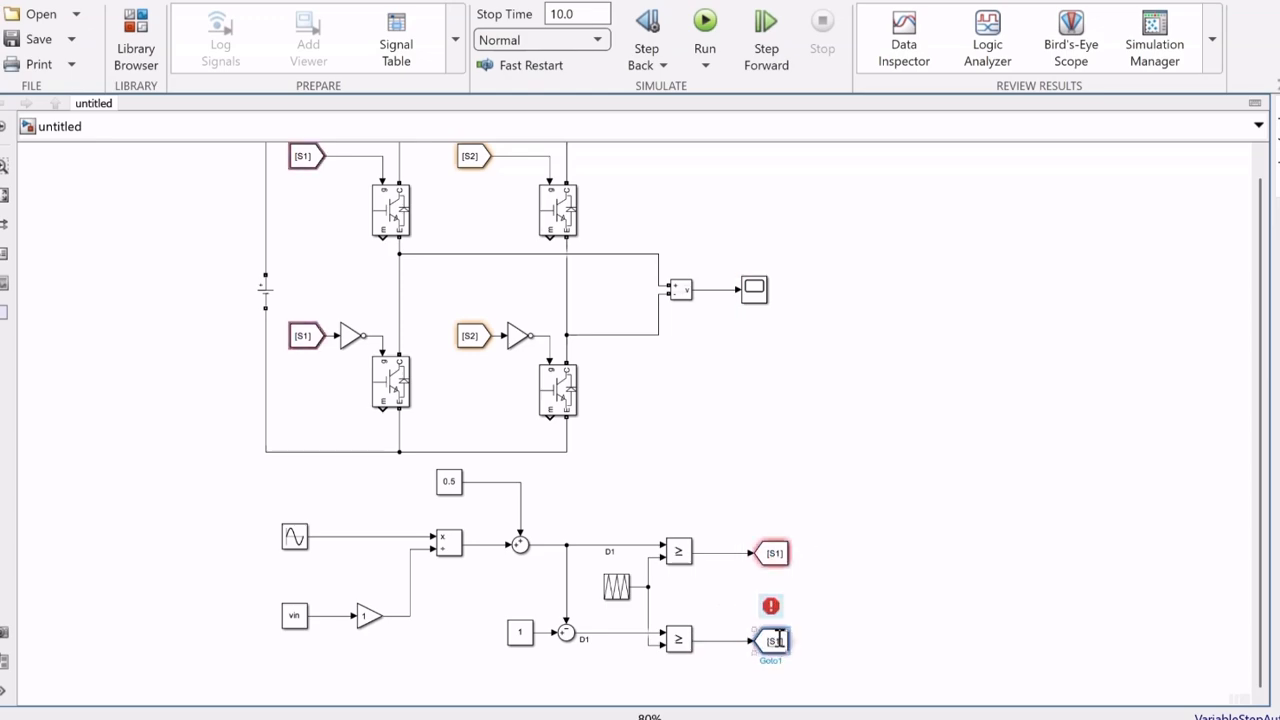
double_click(770, 641)
double_click(931, 522)
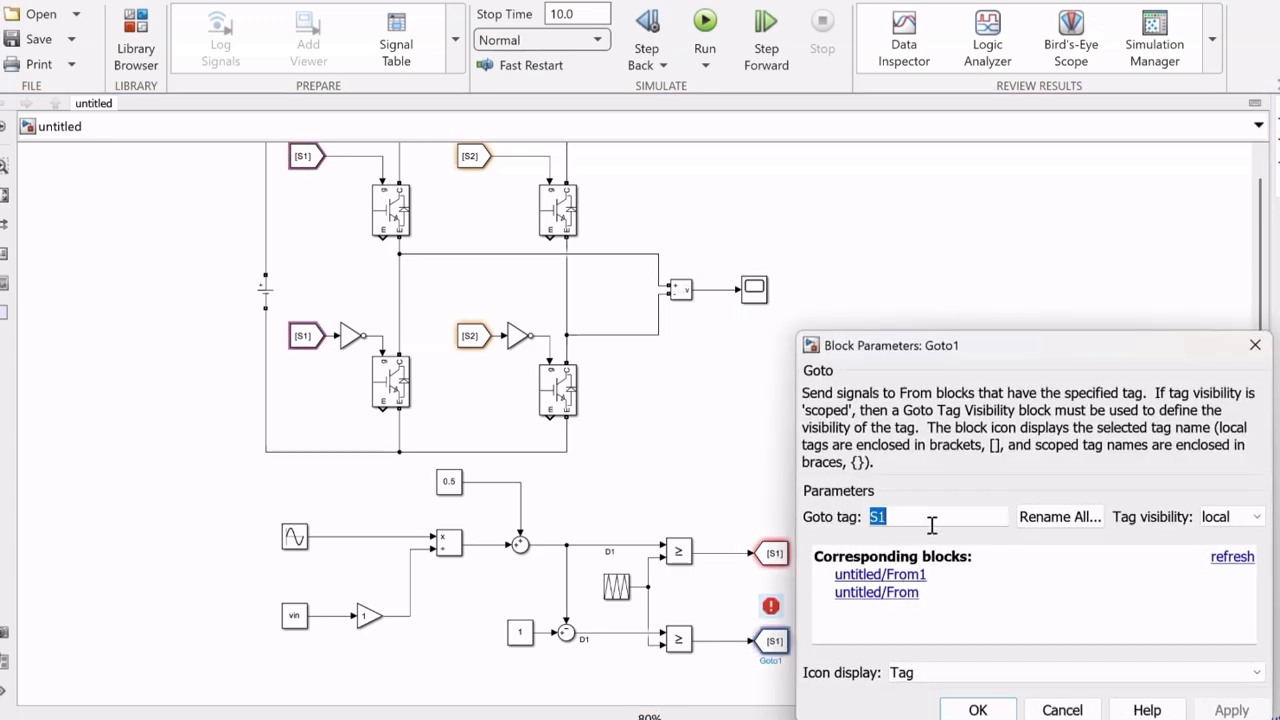
type("S2")
key("Return")
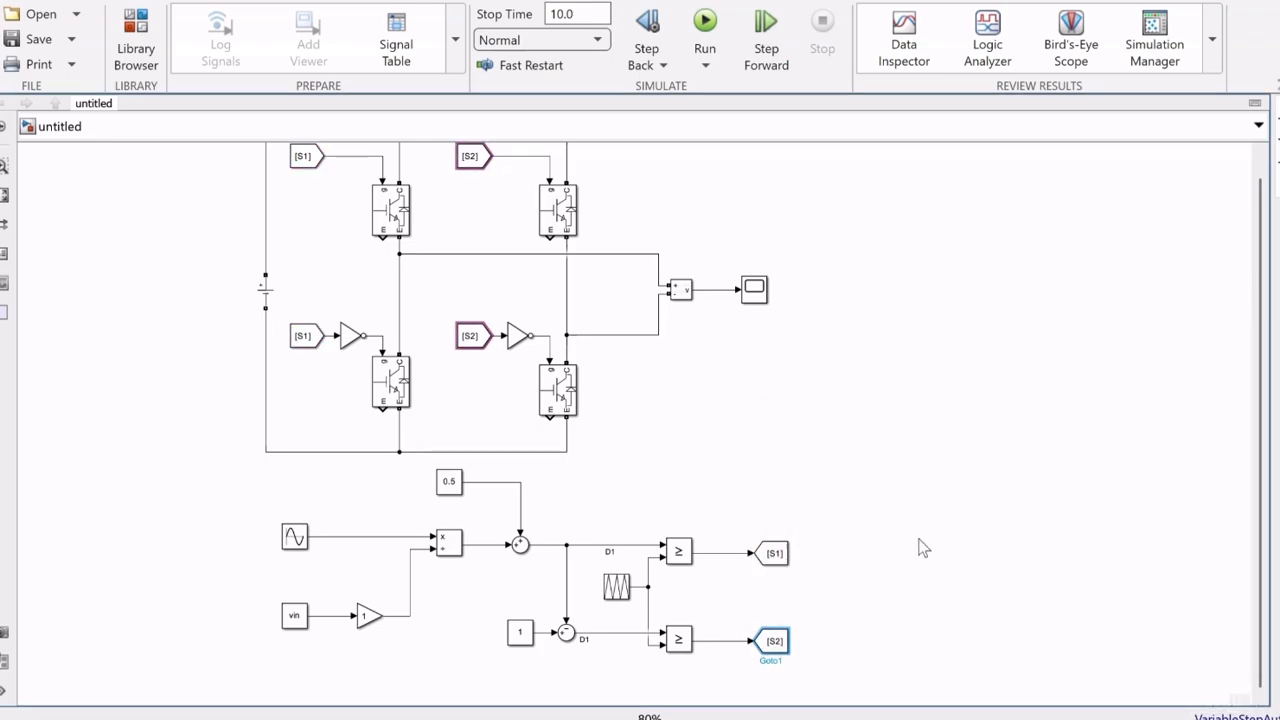
Relabel the subtracting Sum's output signal as D2
left_click(596, 650)
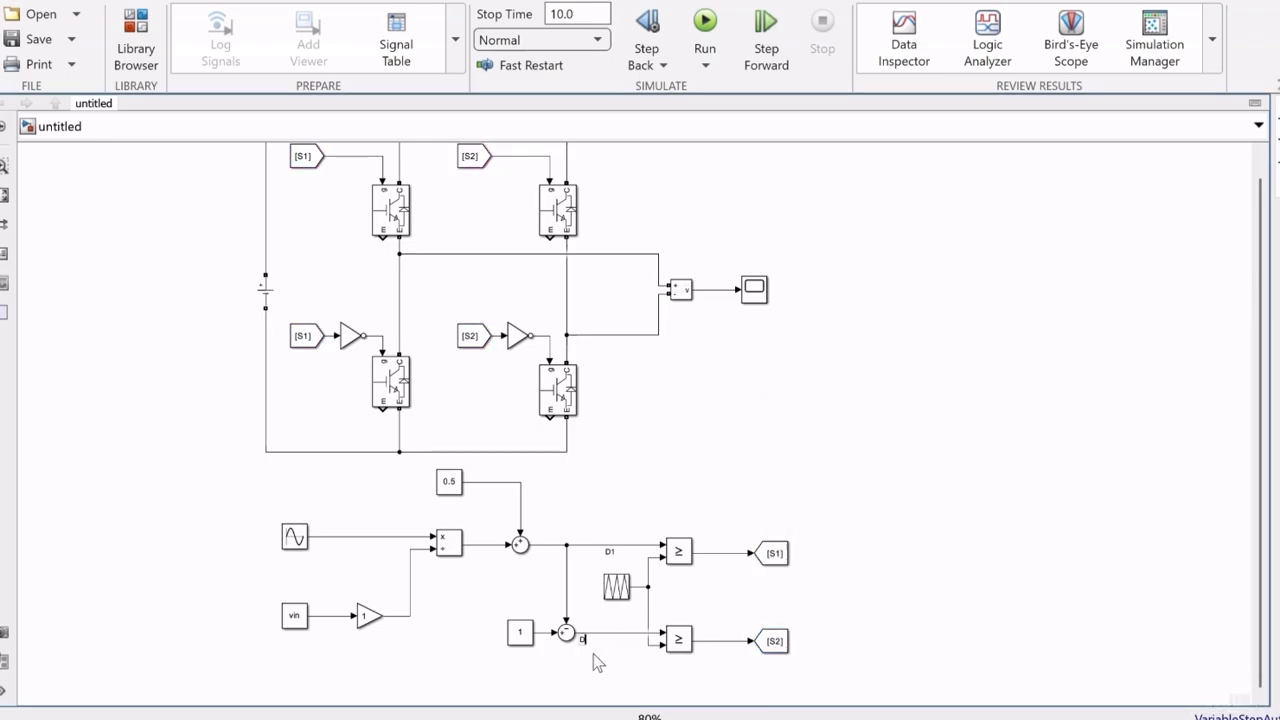
left_click_drag(582, 636, 603, 638)
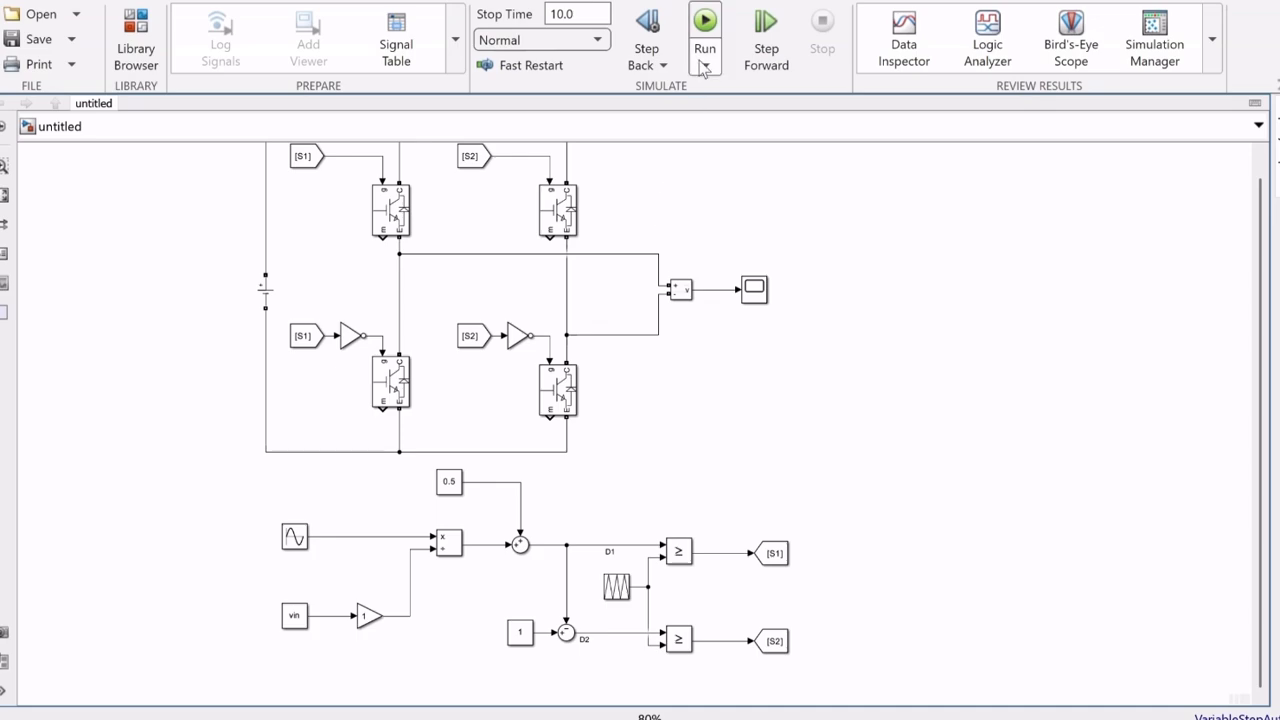
Set the simulation stop time to 0.02
left_click(599, 15)
type("0")
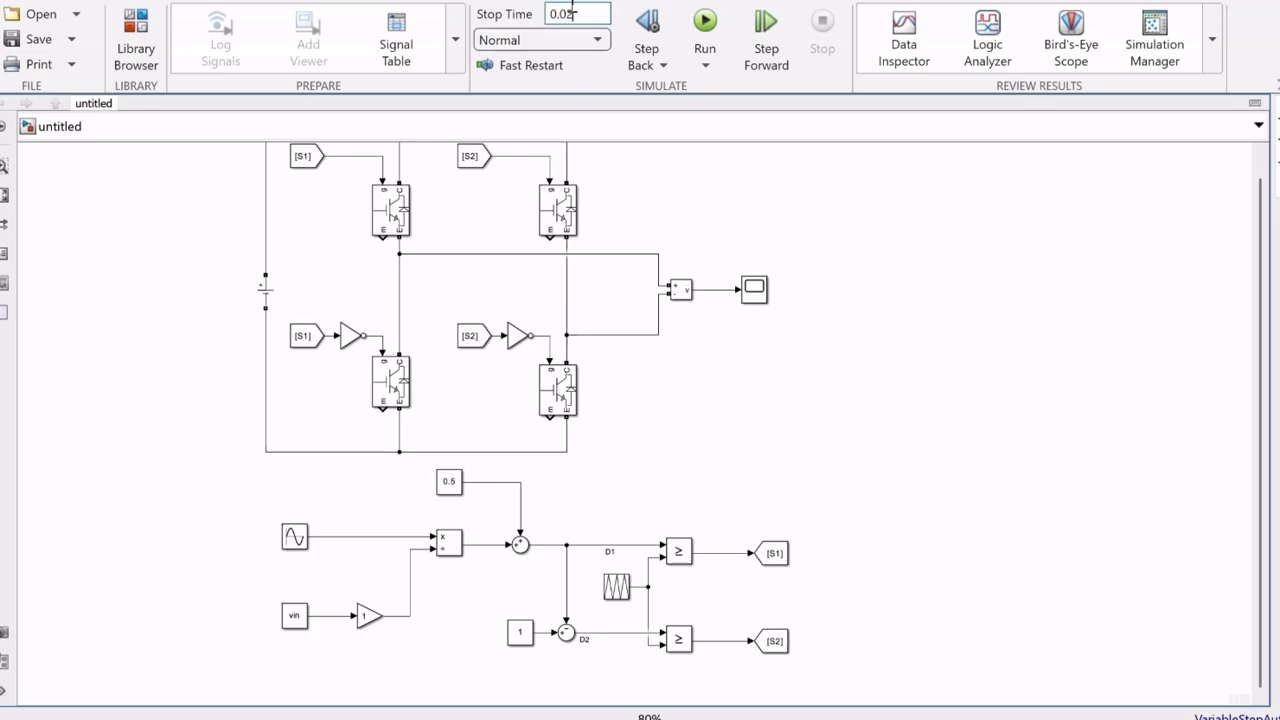
left_click(820, 230)
Check the frequency expression in the Sine Wave block's parameters
double_click(295, 537)
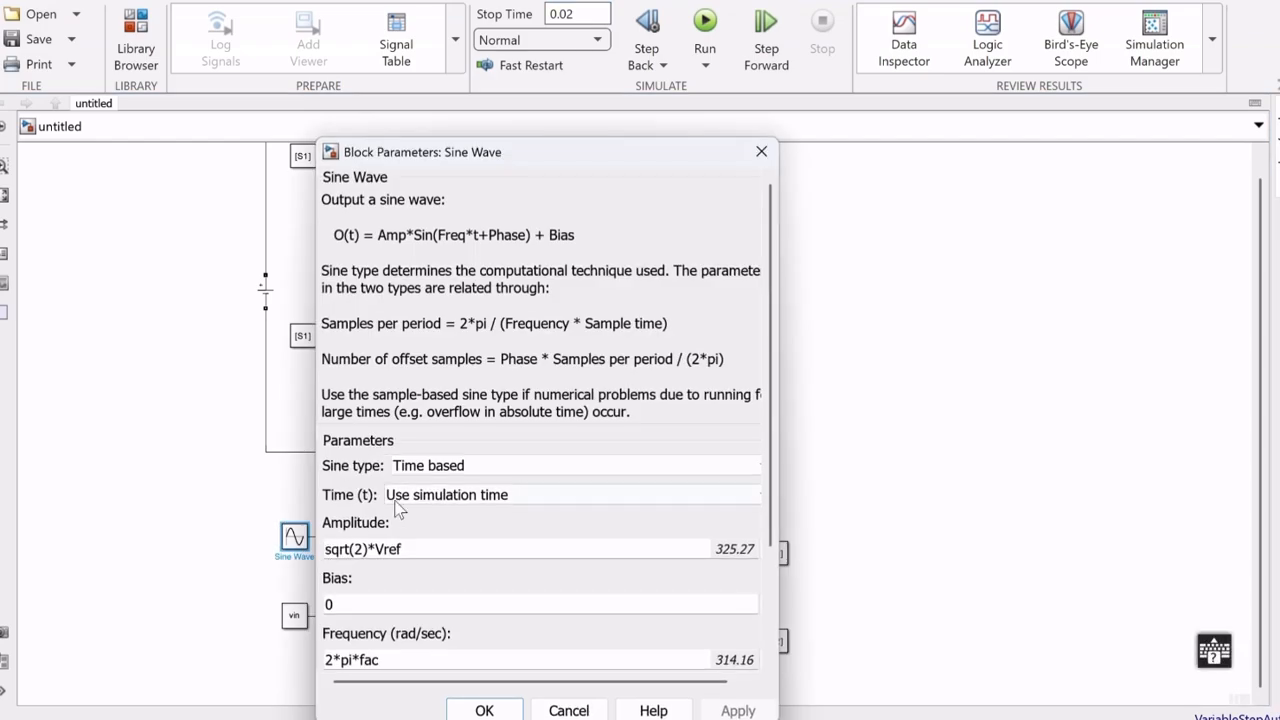
scroll(395, 636, "down", 1)
double_click(391, 628)
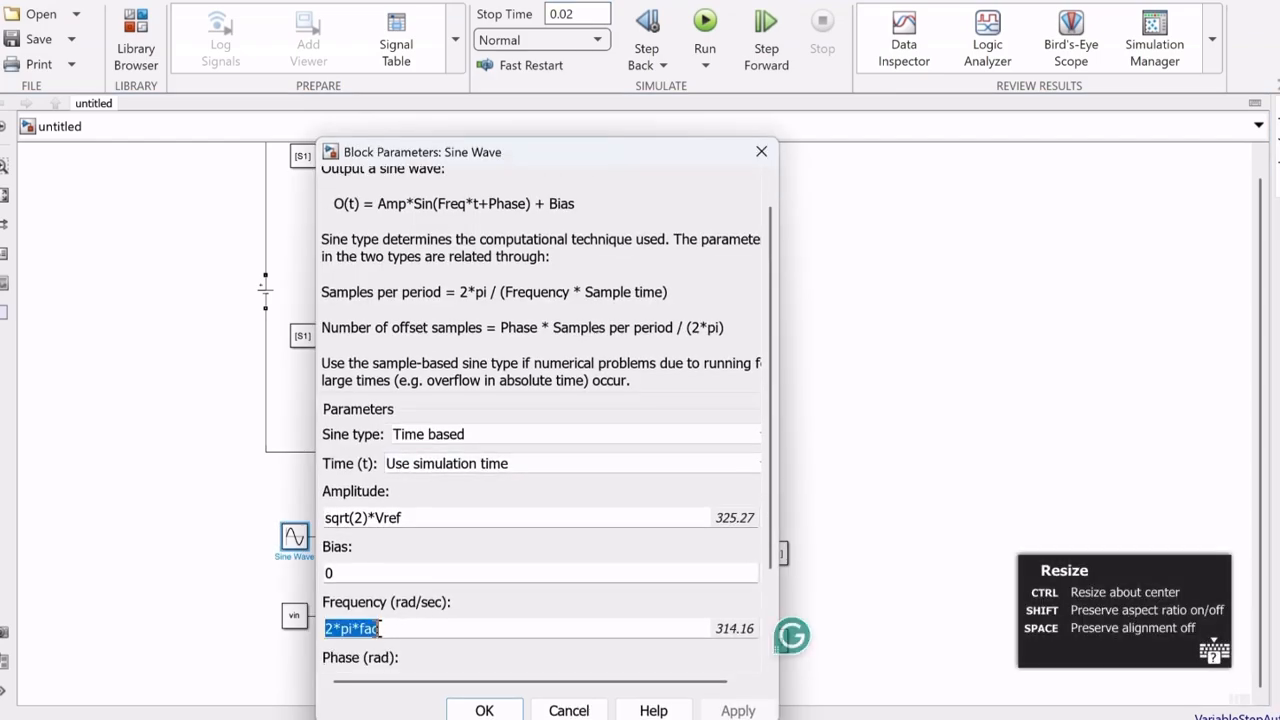
left_click(385, 628)
left_click(484, 710)
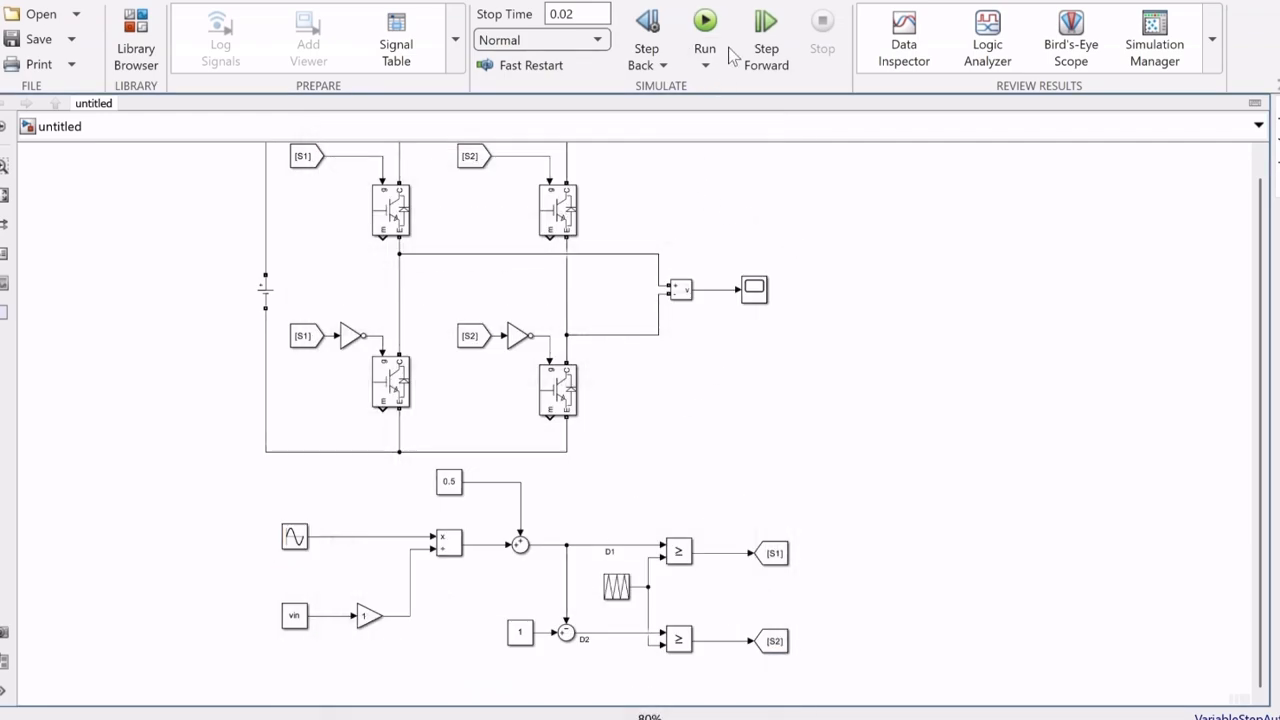
Add a powergui block in the empty area beside the inverter bridge
double_click(831, 203)
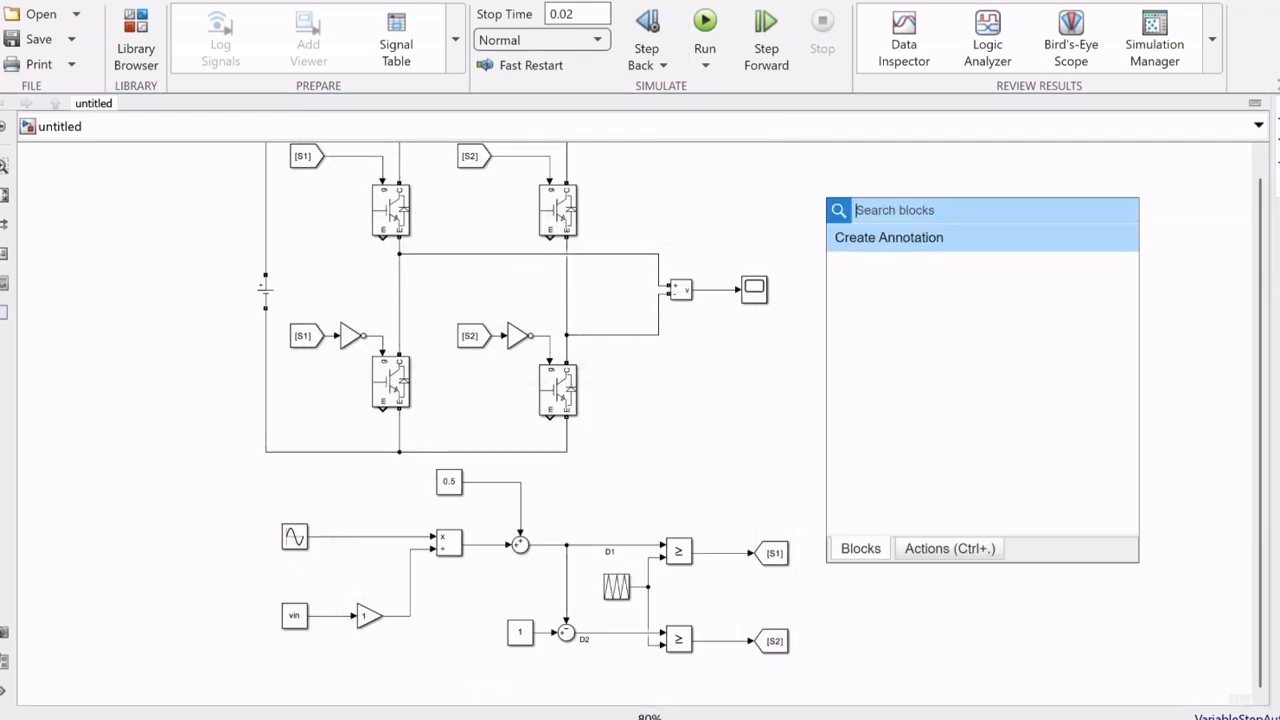
type("powe")
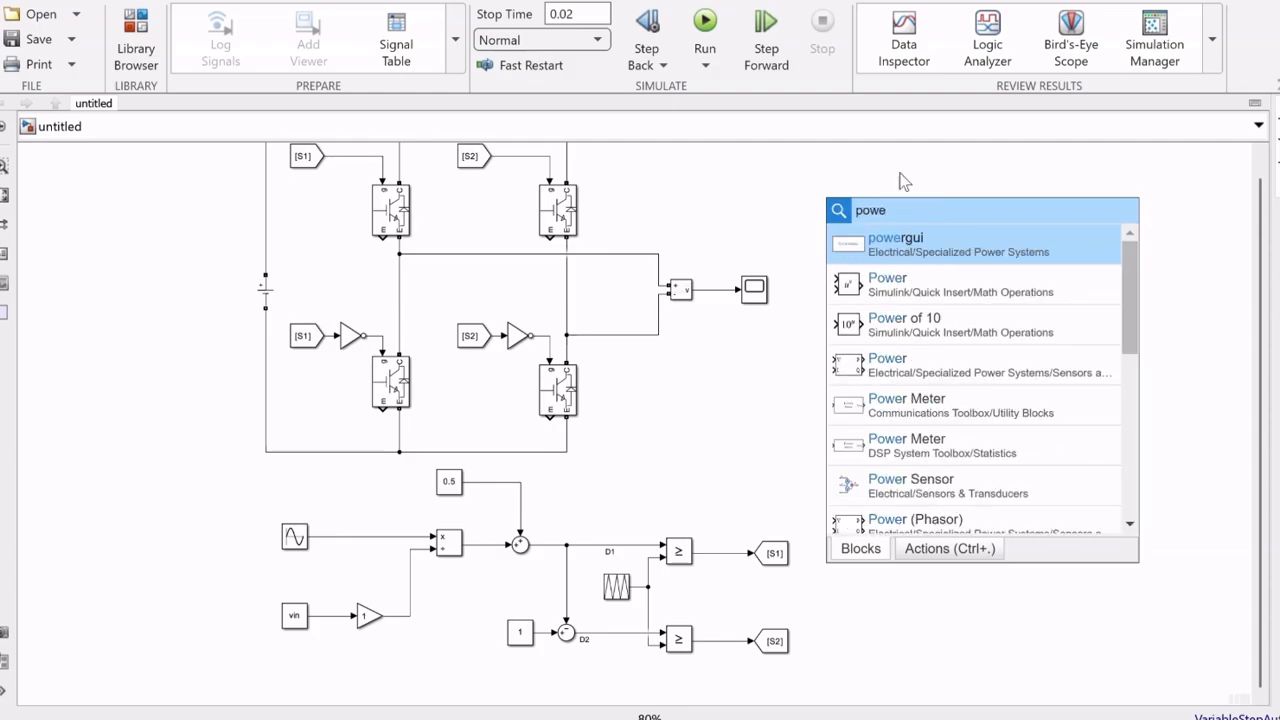
left_click(908, 246)
left_click_drag(850, 207, 935, 222)
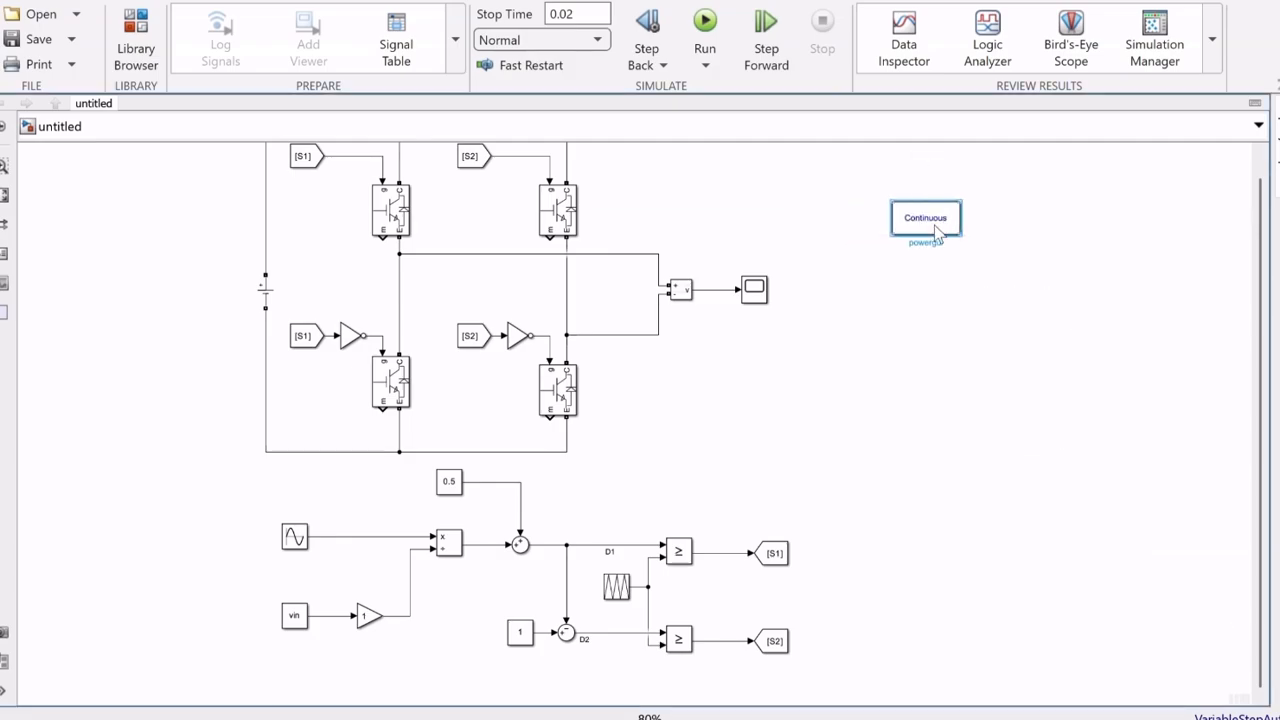
Set the powergui simulation type to Discrete with a sample time of 1e-6 s
double_click(930, 225)
left_click(628, 62)
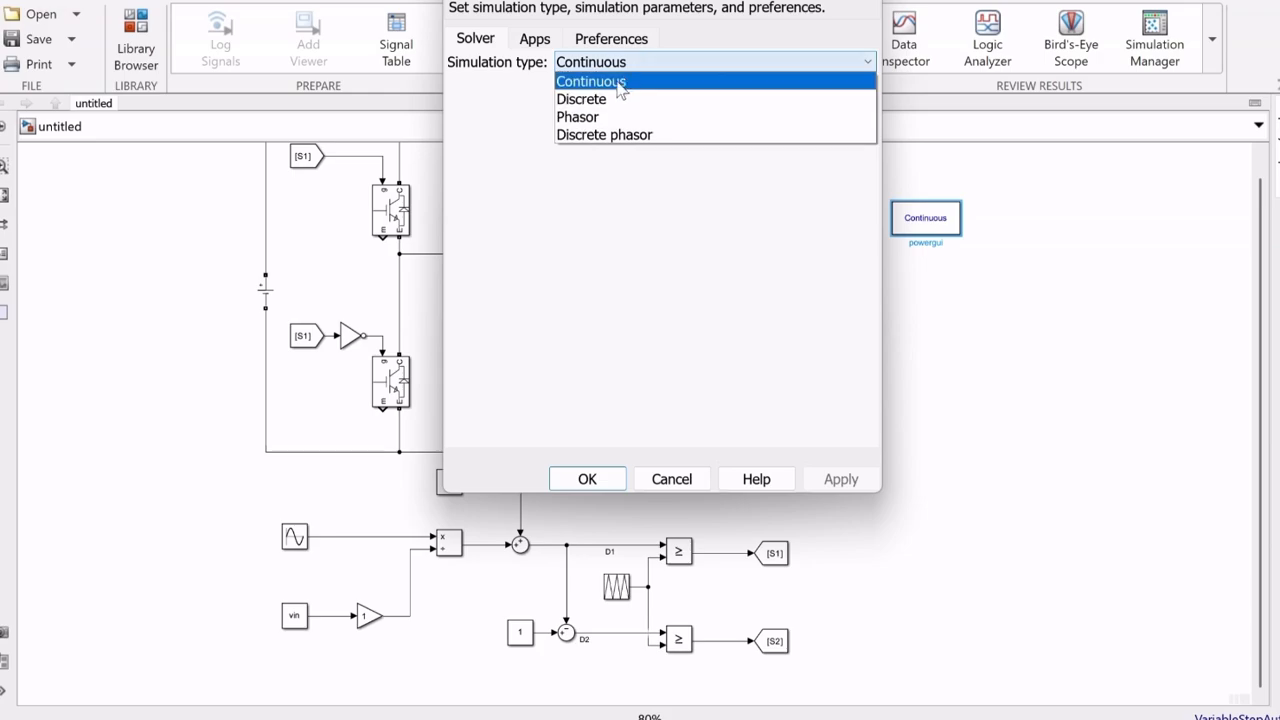
left_click(608, 99)
double_click(608, 97)
type("1")
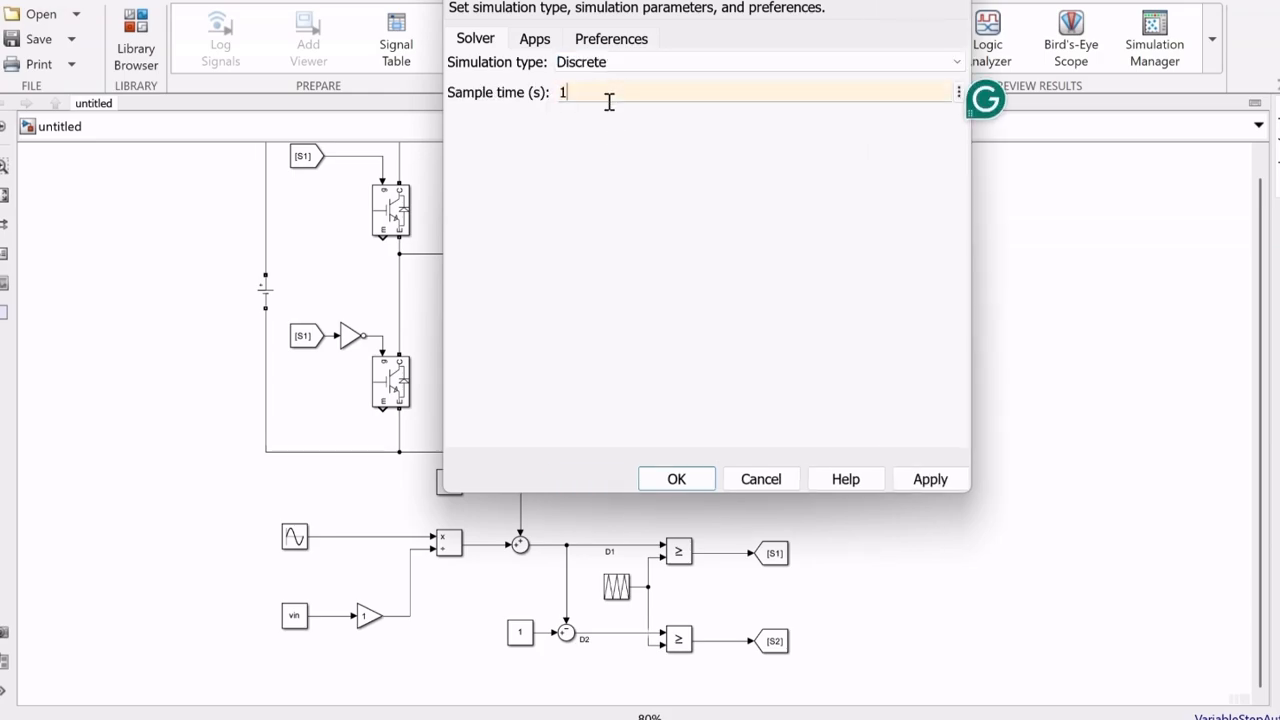
type("e-6")
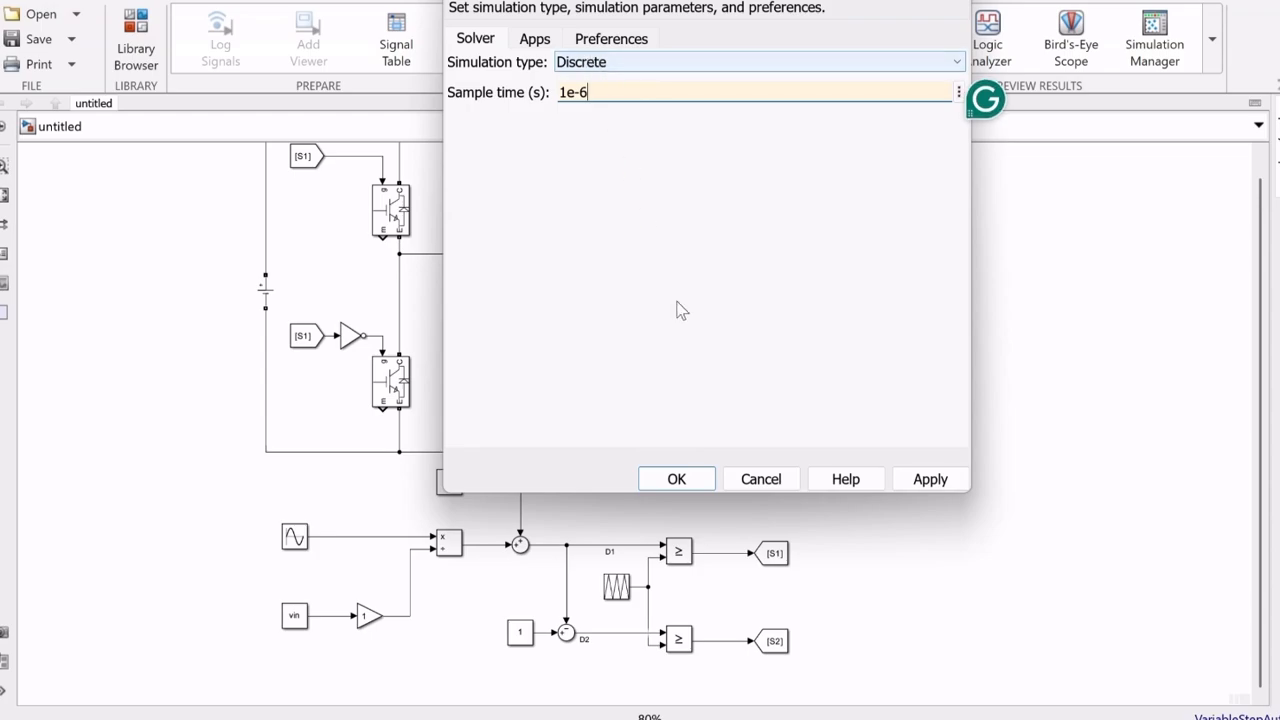
left_click(676, 479)
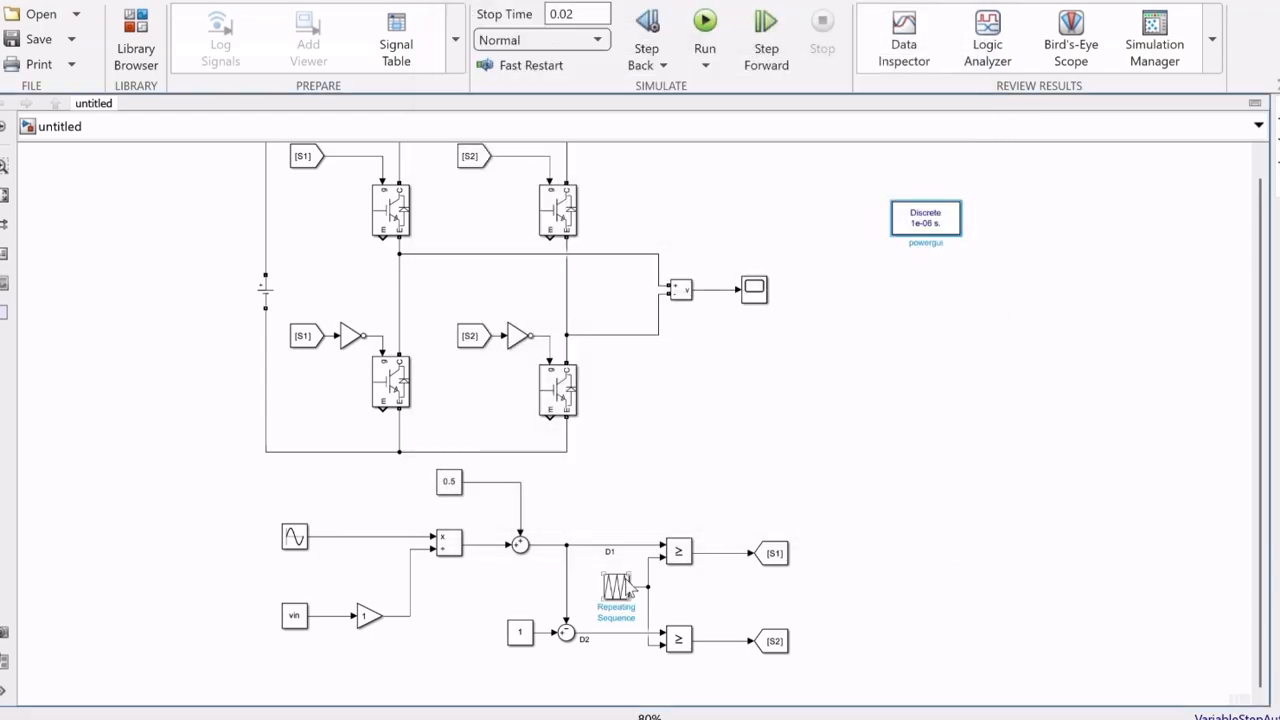
Run the simulation and inspect the inverter output voltage on its Scope
left_click(705, 22)
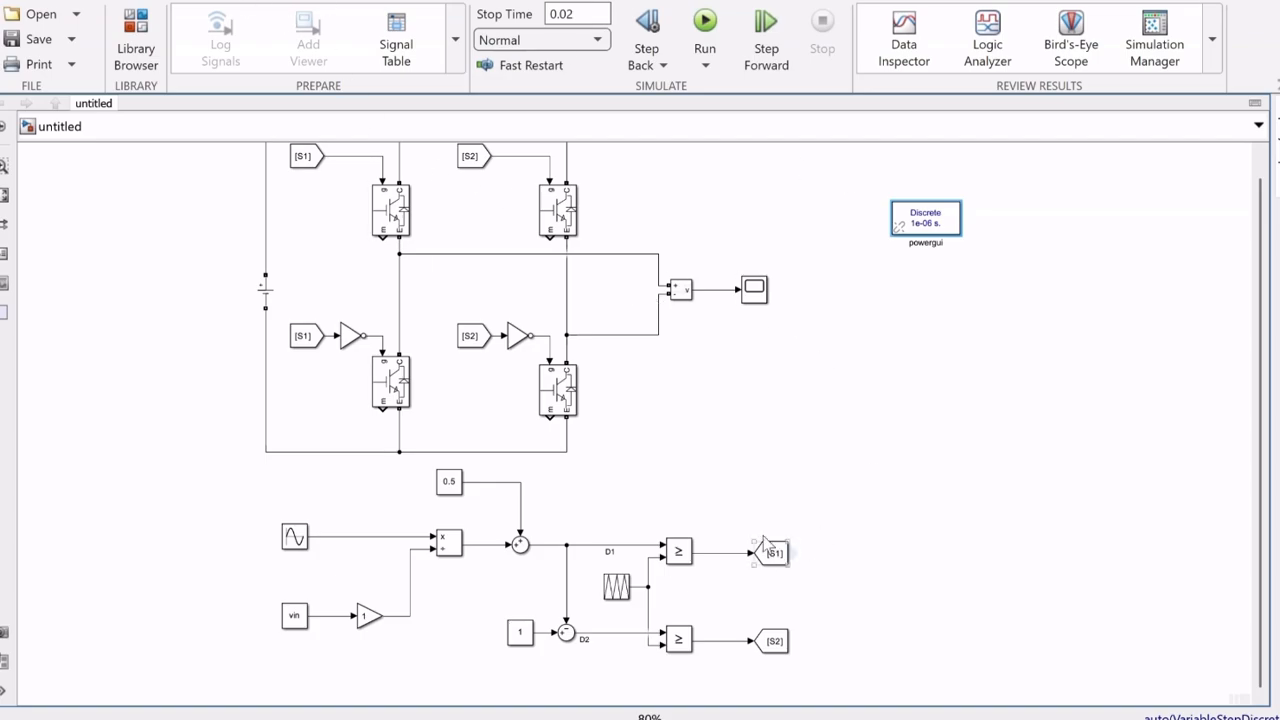
left_click(756, 298)
double_click(756, 297)
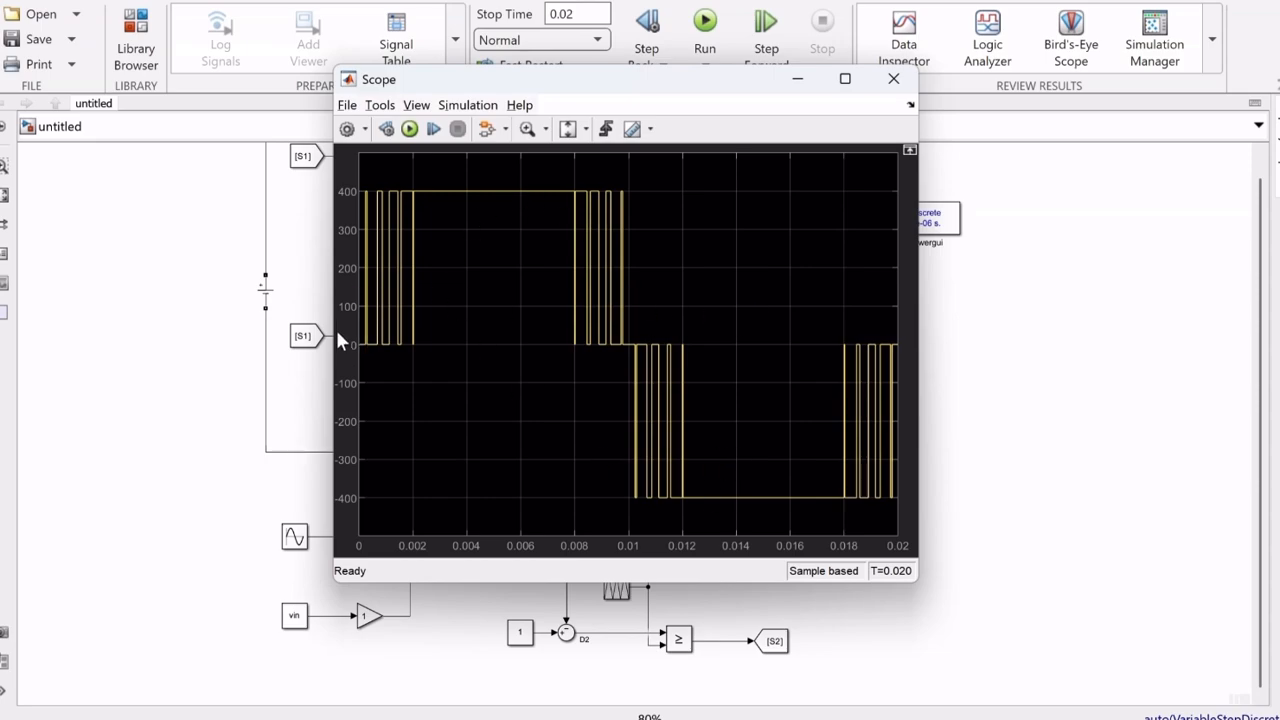
left_click(893, 78)
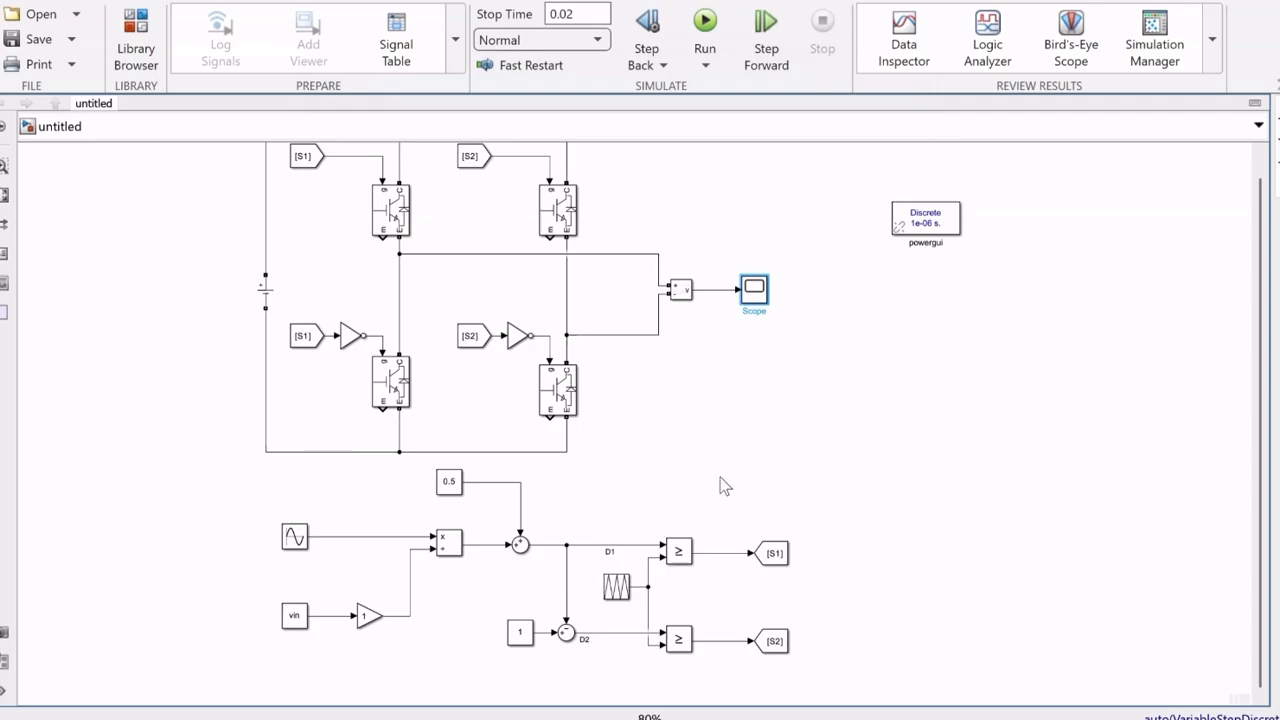
Add a second Scope above the comparators and feed it the D1 signal and the triangular carrier
double_click(720, 485)
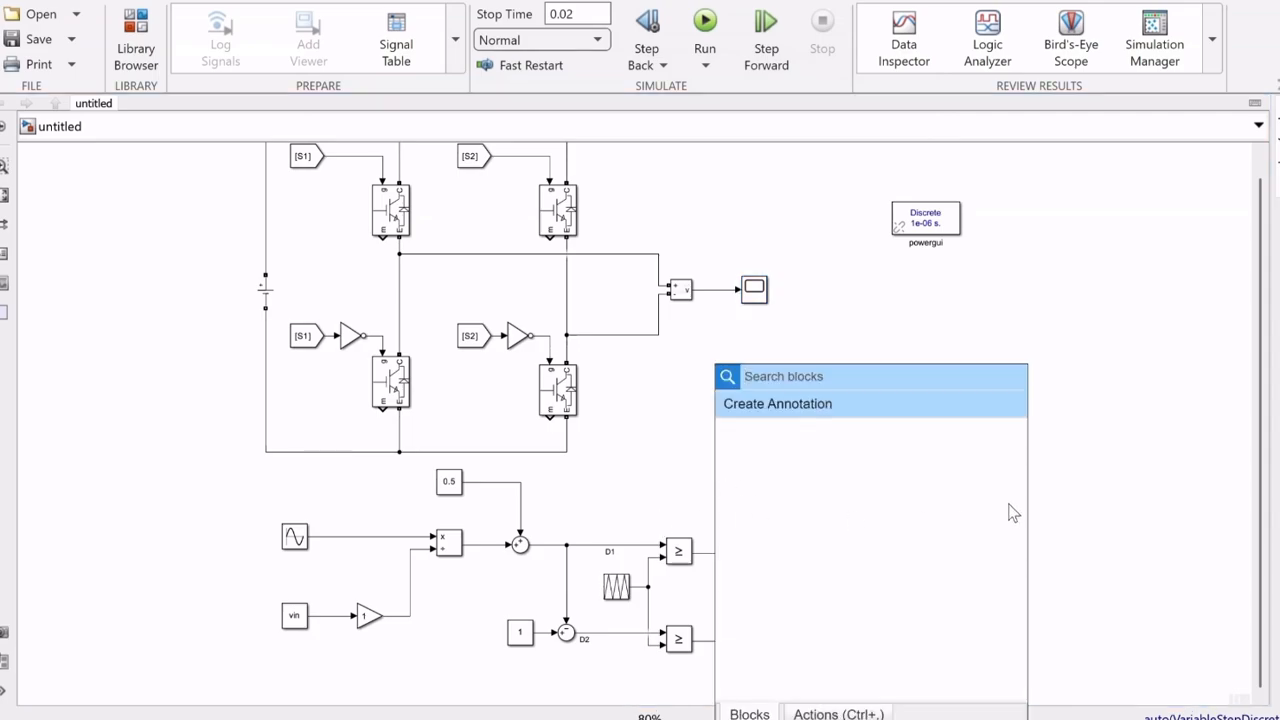
type("scope")
key("Return")
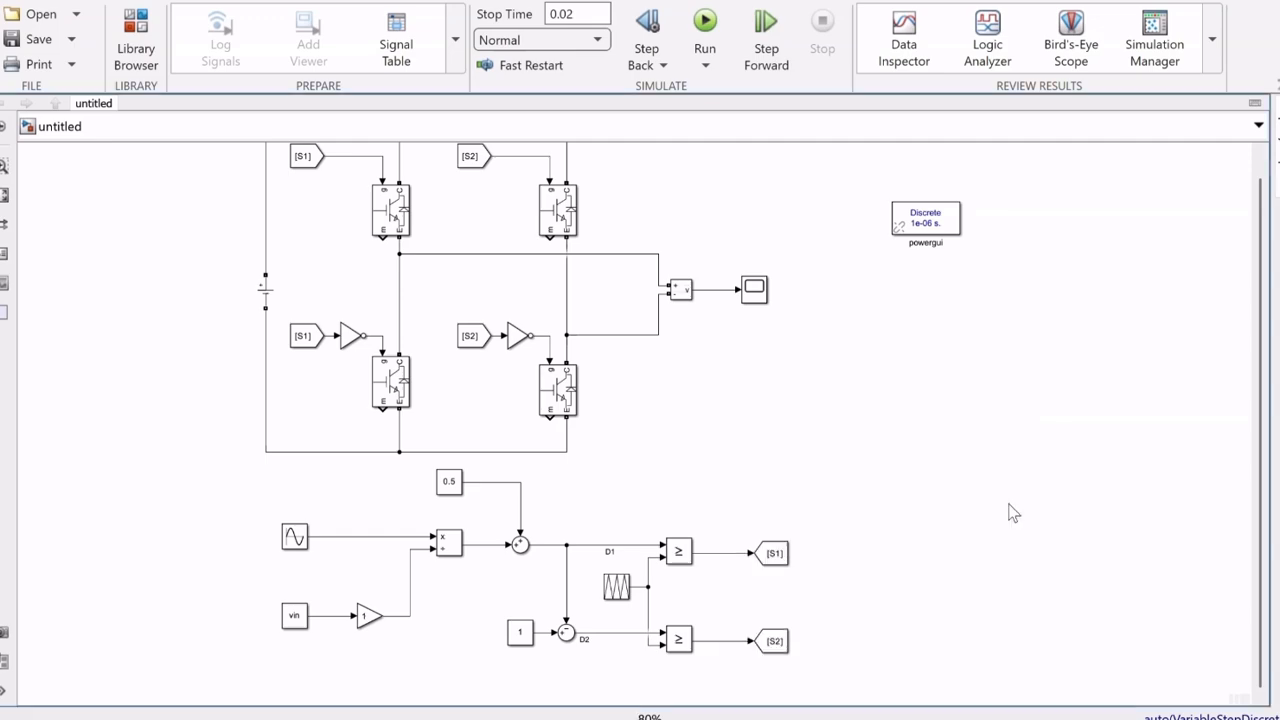
left_click_drag(700, 472, 566, 544)
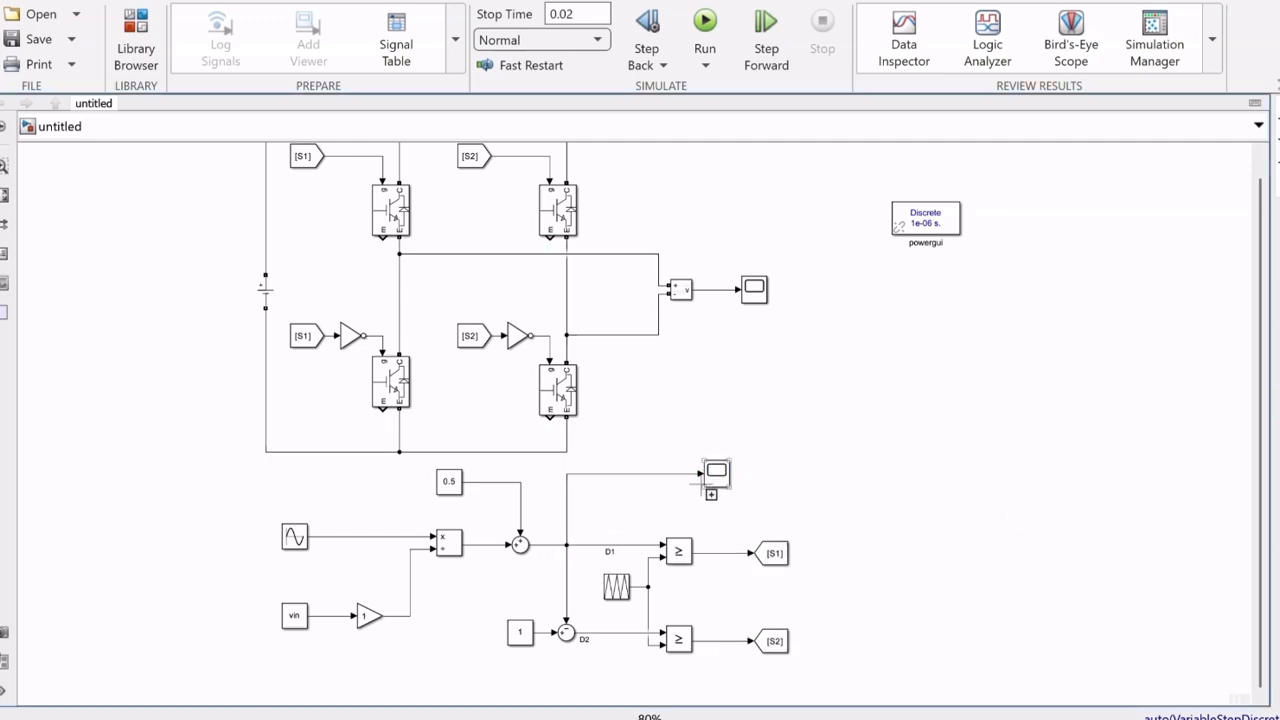
left_click_drag(700, 475, 648, 584)
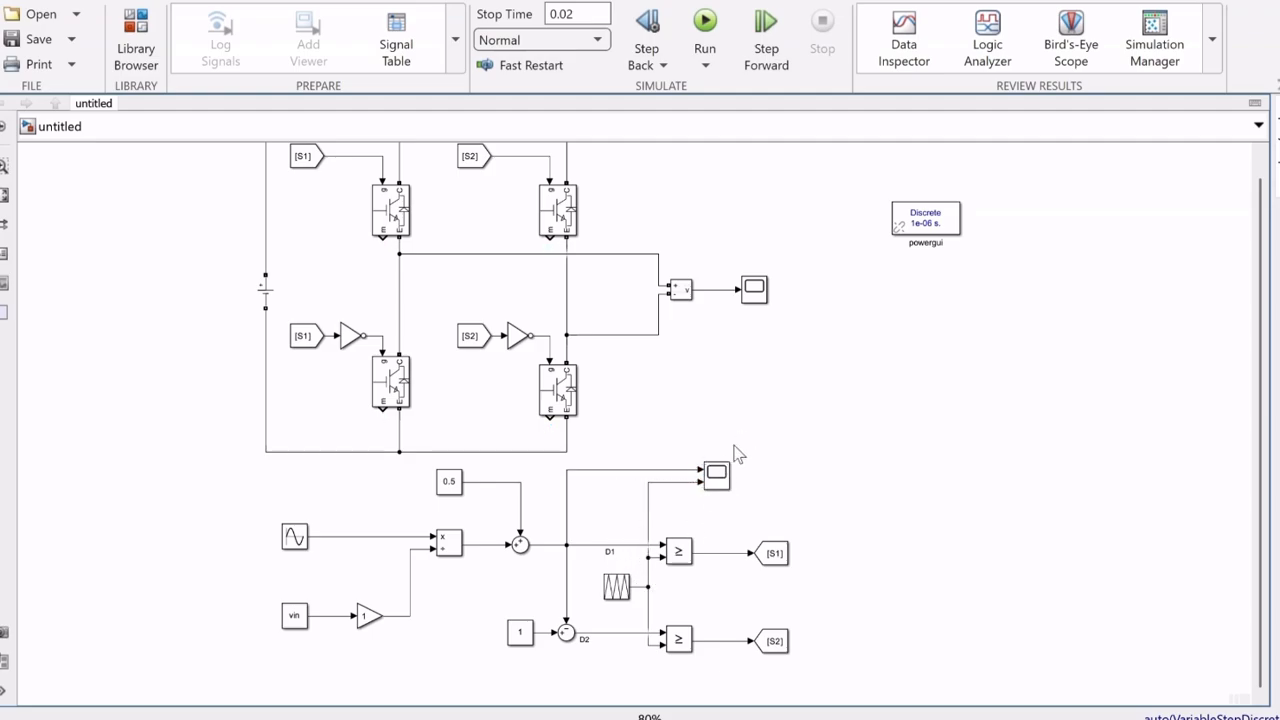
Enlarge the new Scope, connect the S1 comparator output as its third input, and view the three waveforms
left_click(718, 478)
mouse_move(730, 490)
left_mouse_down()
mouse_move(738, 508)
mouse_move(797, 488)
mouse_move(723, 523)
mouse_move(717, 552)
left_mouse_up()
left_click(772, 500)
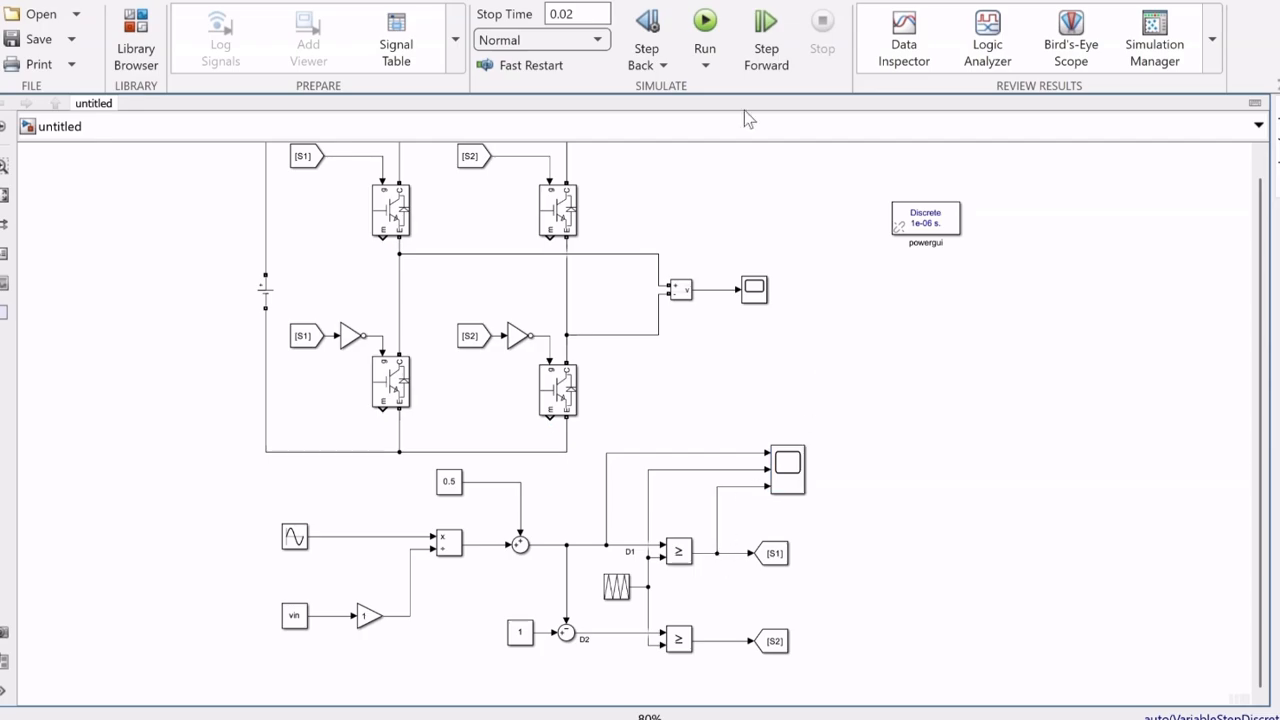
double_click(797, 480)
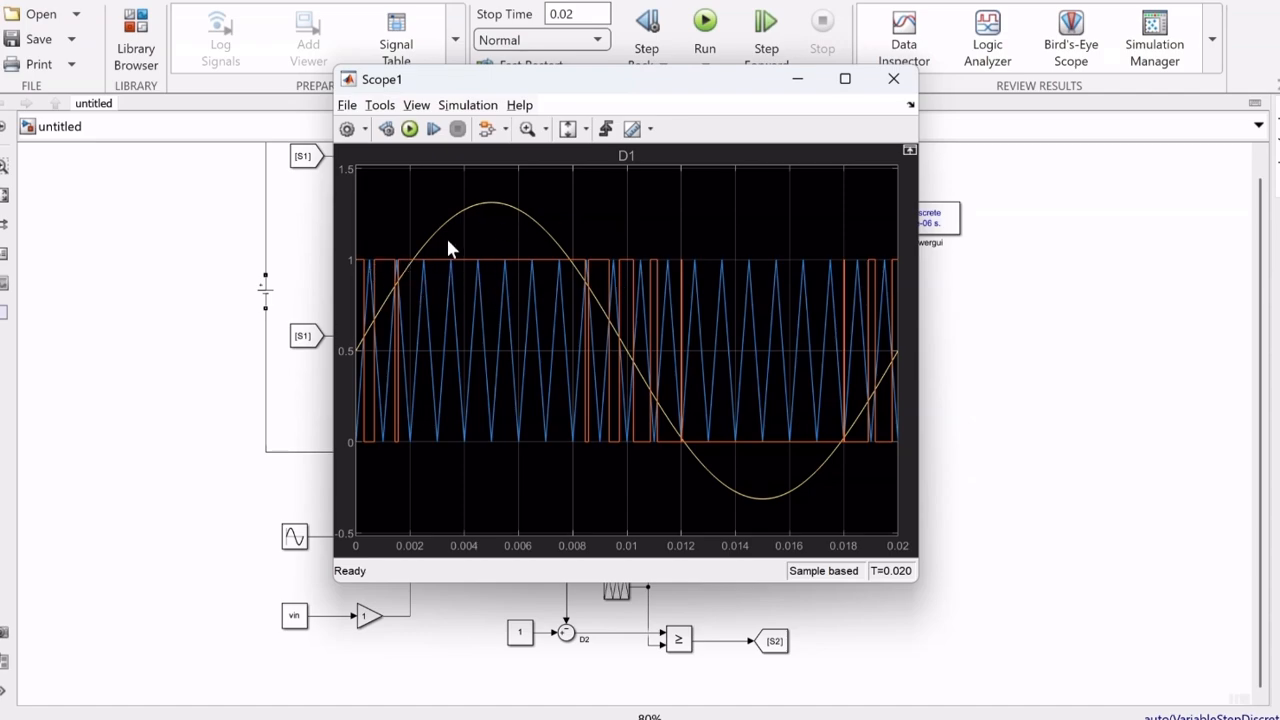
left_click(1222, 376)
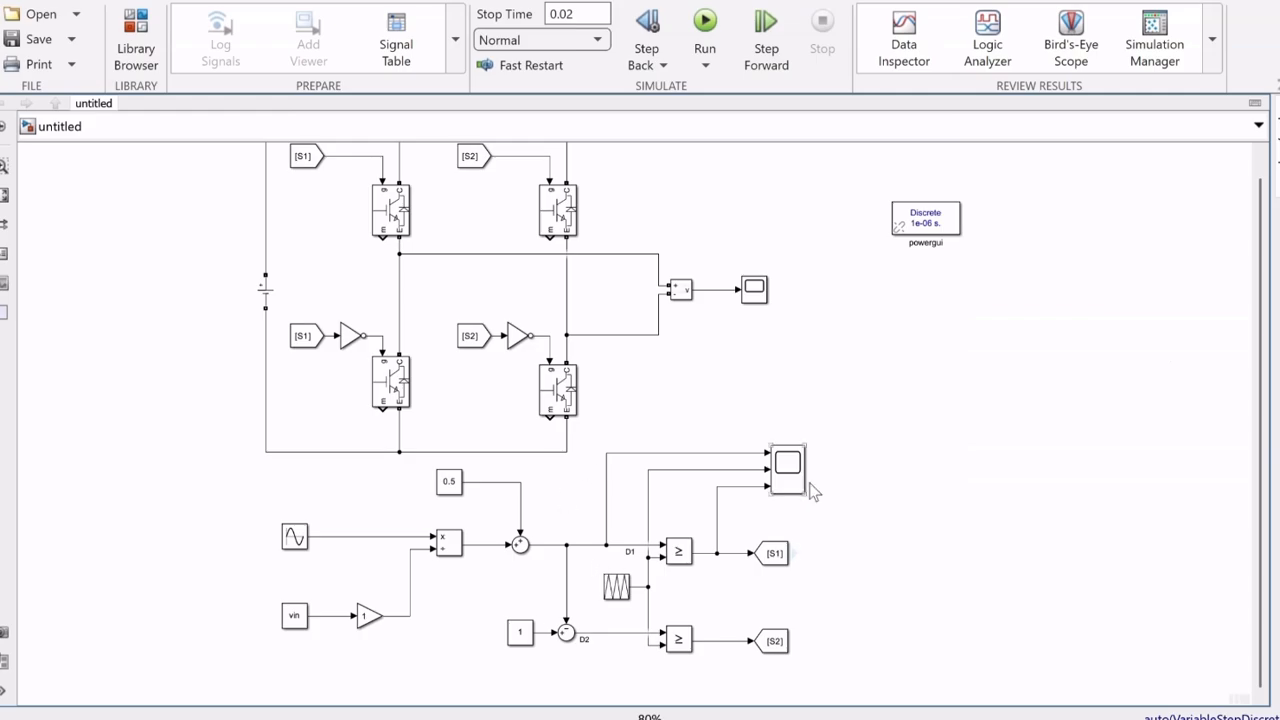
Set the Gain block fed by vin to 2
double_click(368, 615)
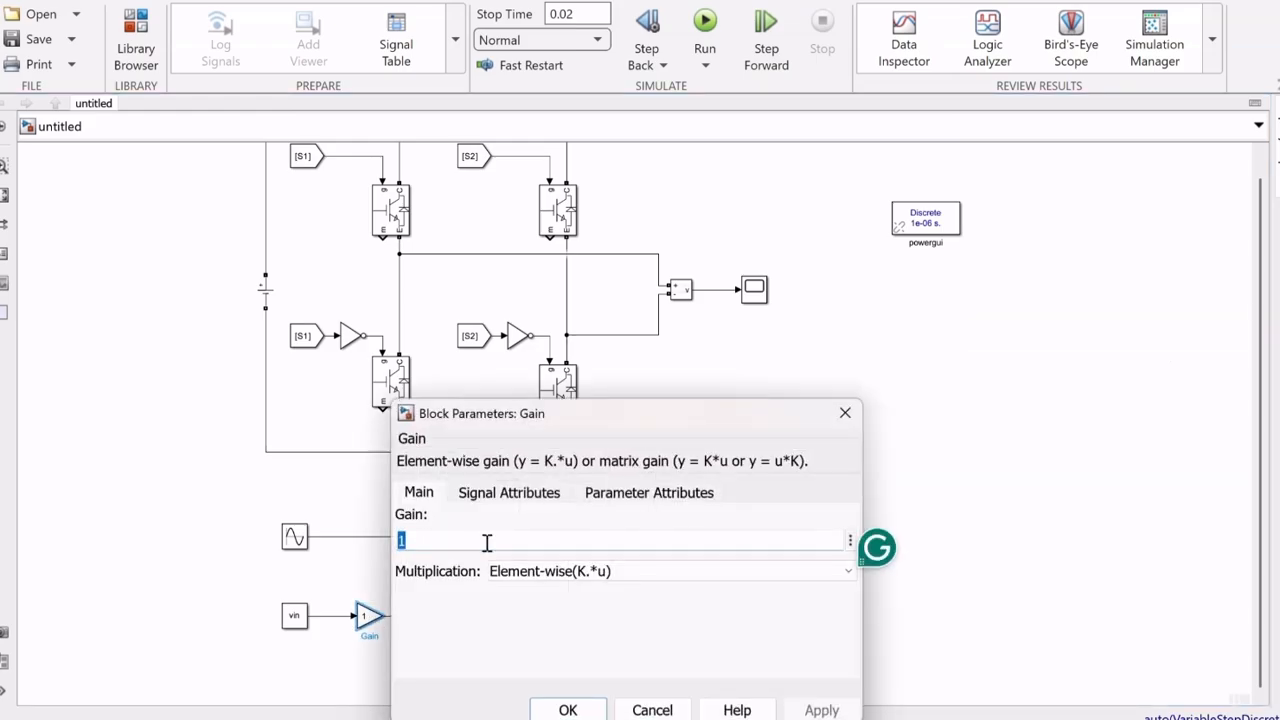
type("2")
left_click(567, 709)
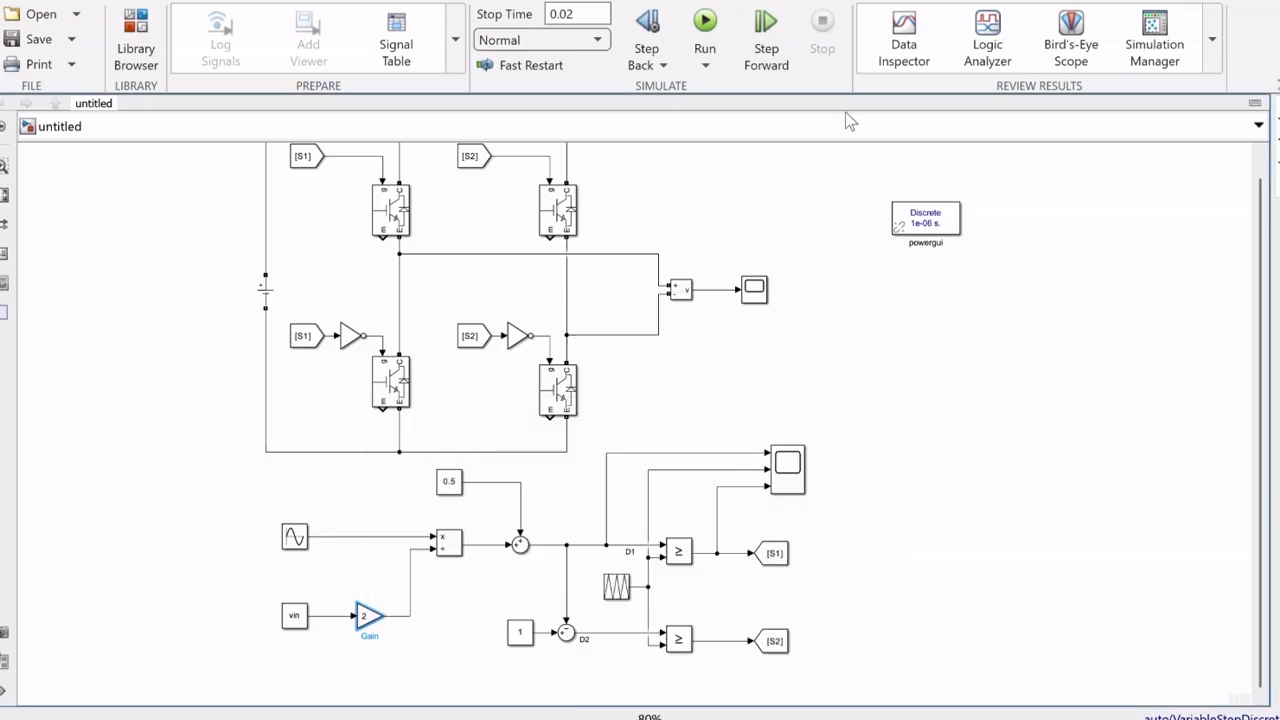
Rerun the simulation and inspect the PWM signals and the inverter output voltage on the two Scopes
left_click(705, 30)
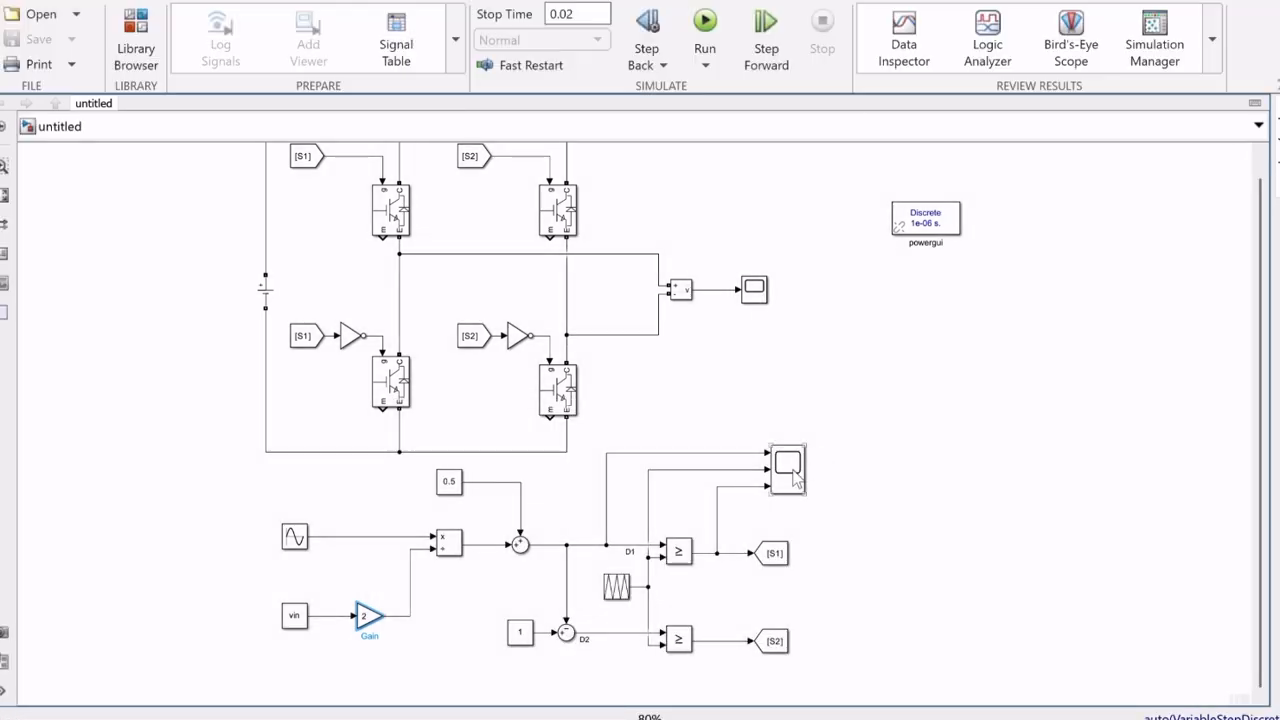
double_click(790, 472)
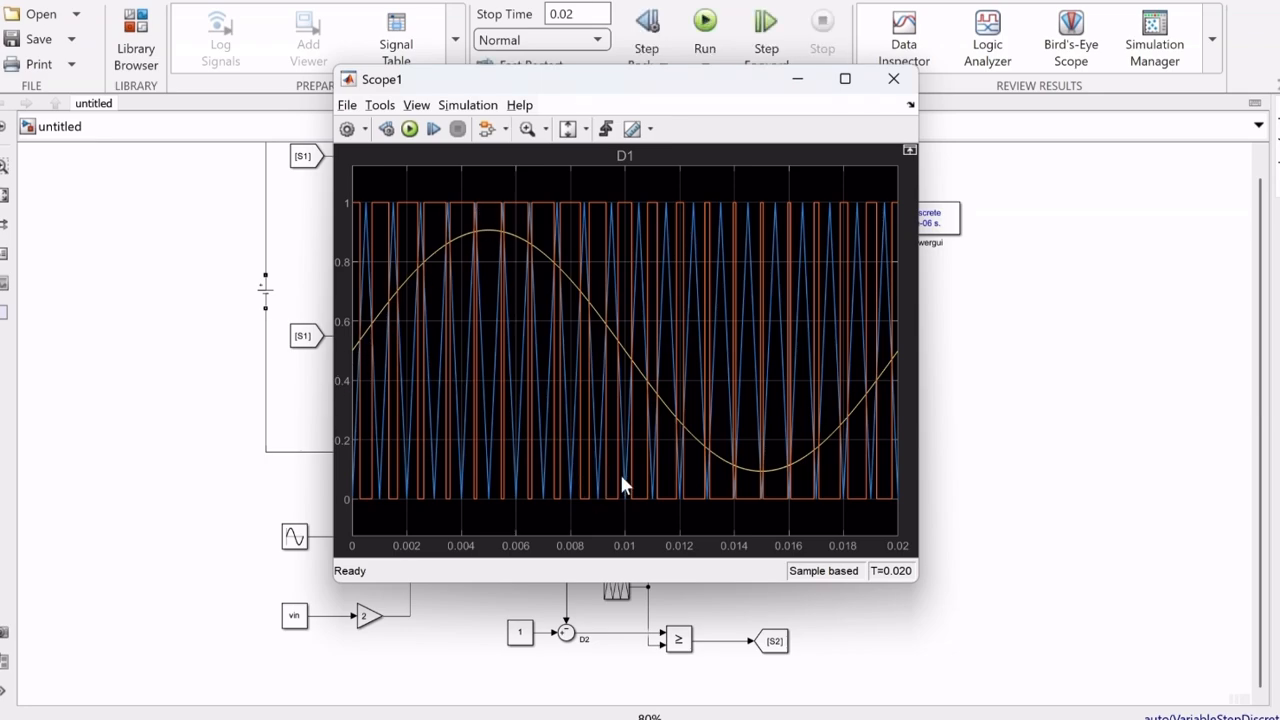
left_click(1037, 410)
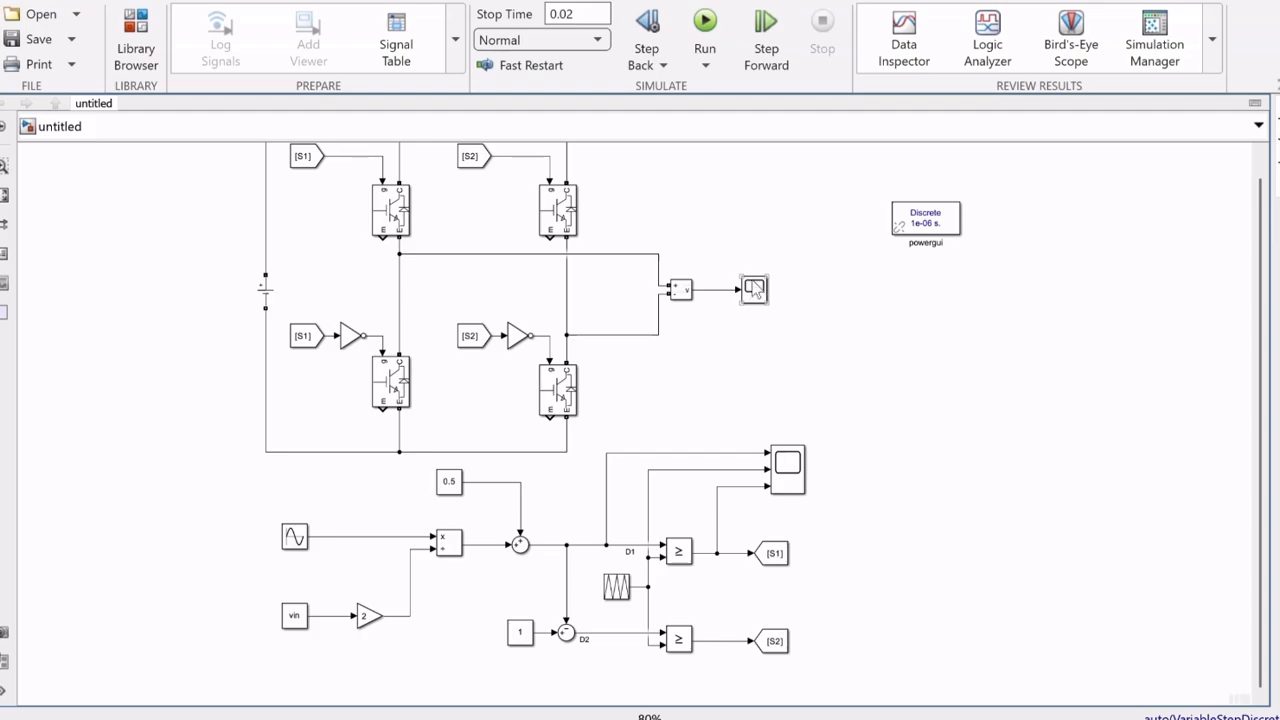
double_click(750, 295)
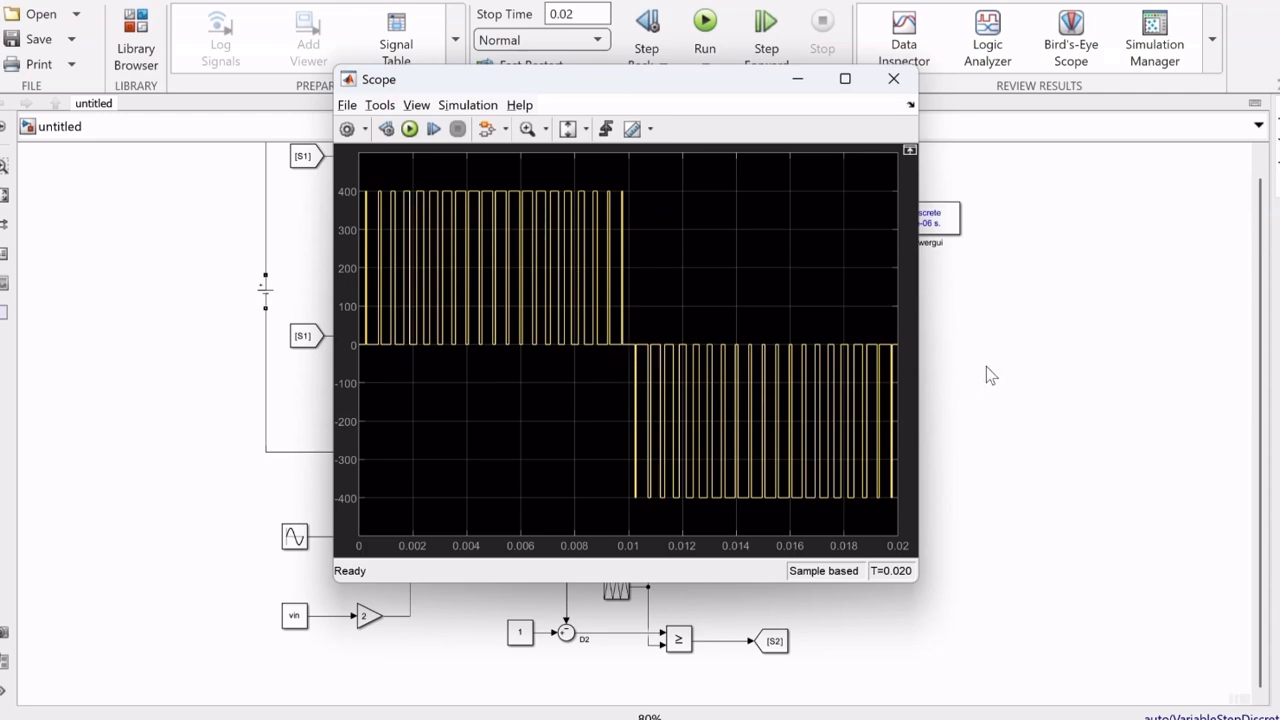
left_click(1136, 322)
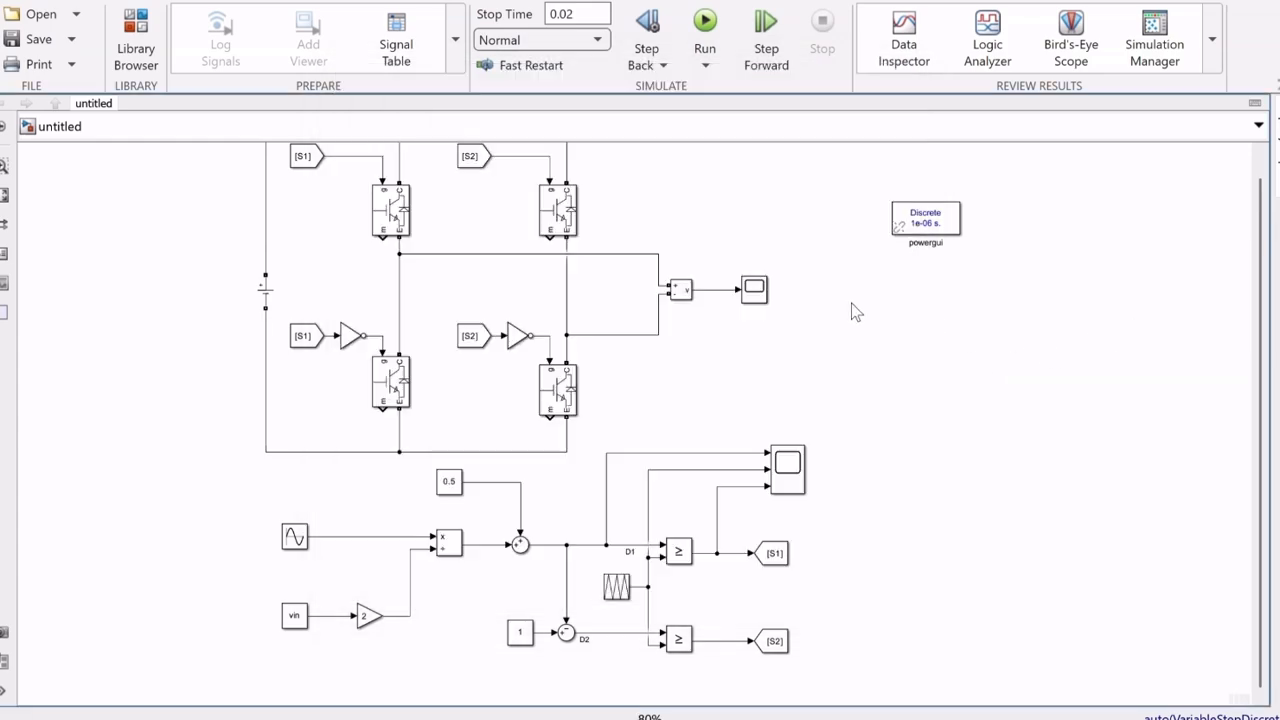
Move powergui farther from the bridge and add a Series RLC Branch near the output voltage Scope
left_click_drag(924, 215, 1078, 198)
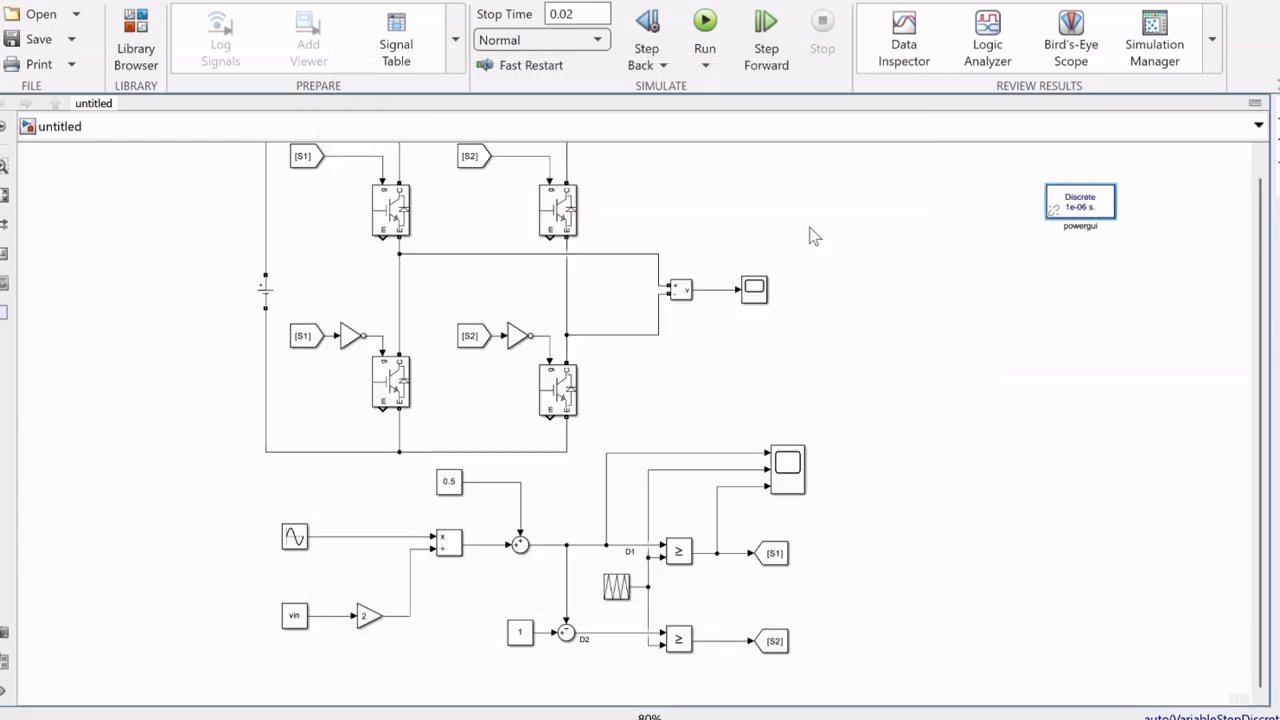
double_click(810, 227)
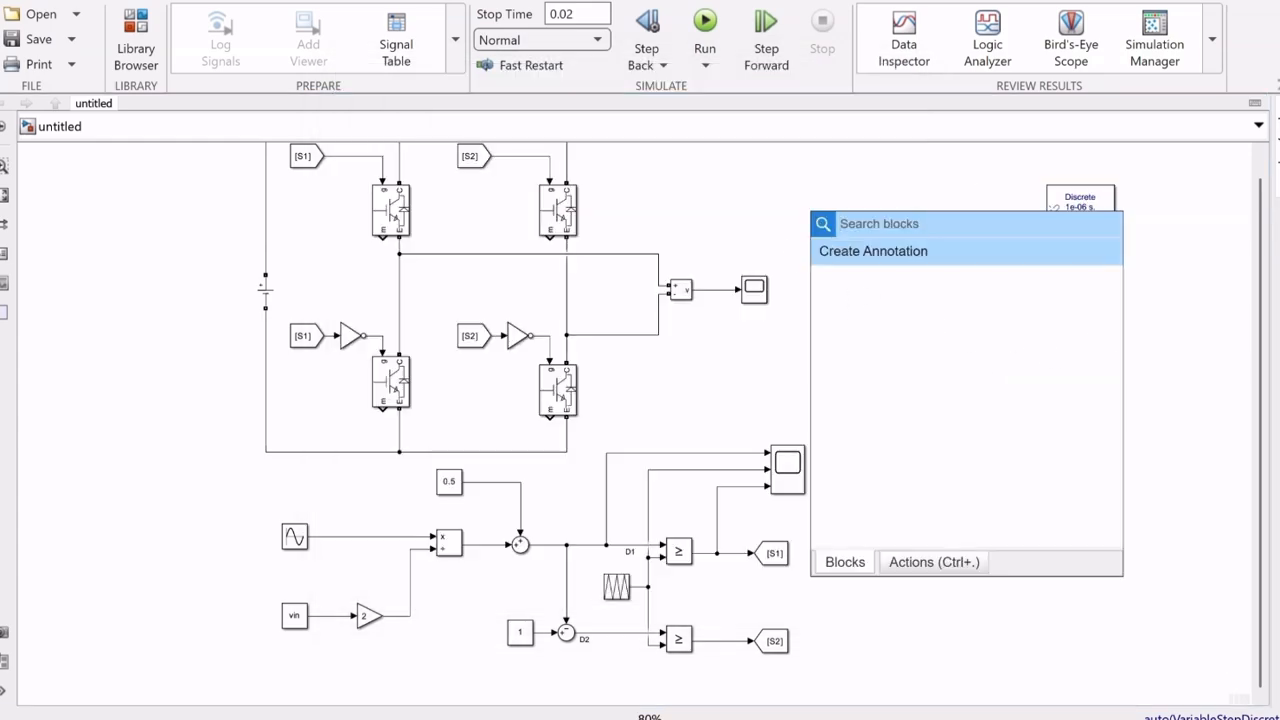
type("bra")
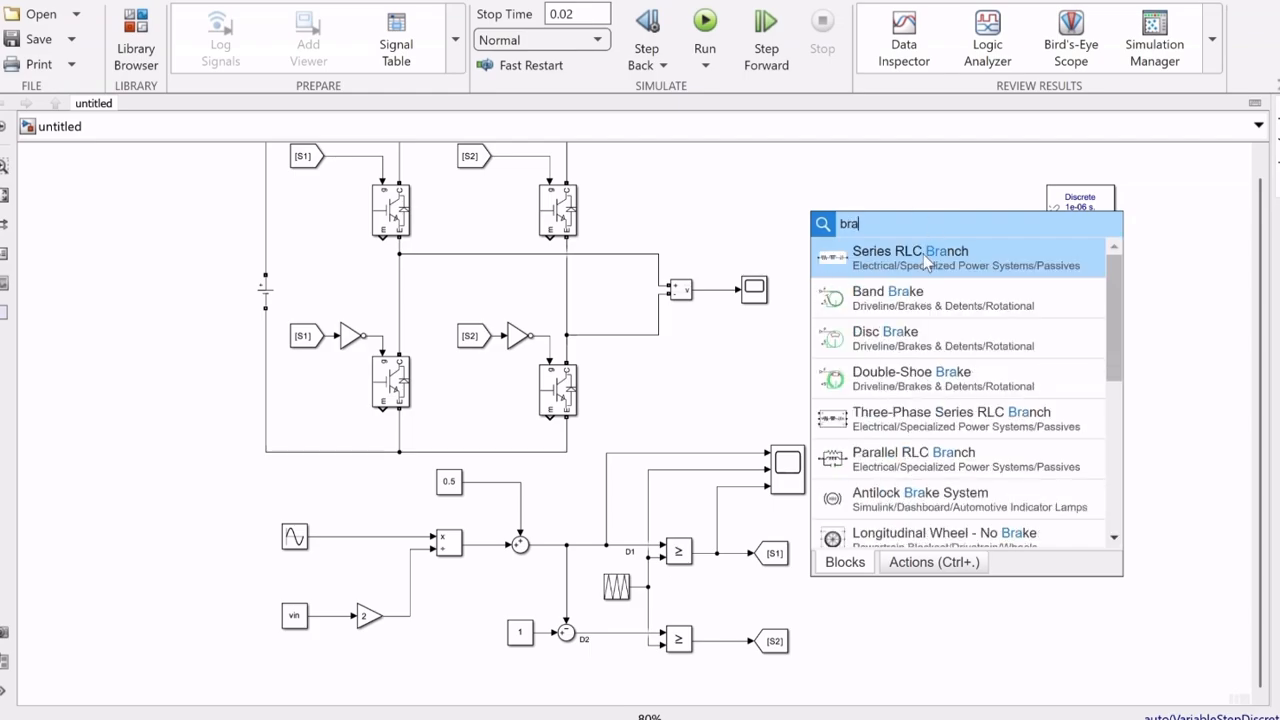
left_click(923, 254)
left_click_drag(830, 227, 828, 262)
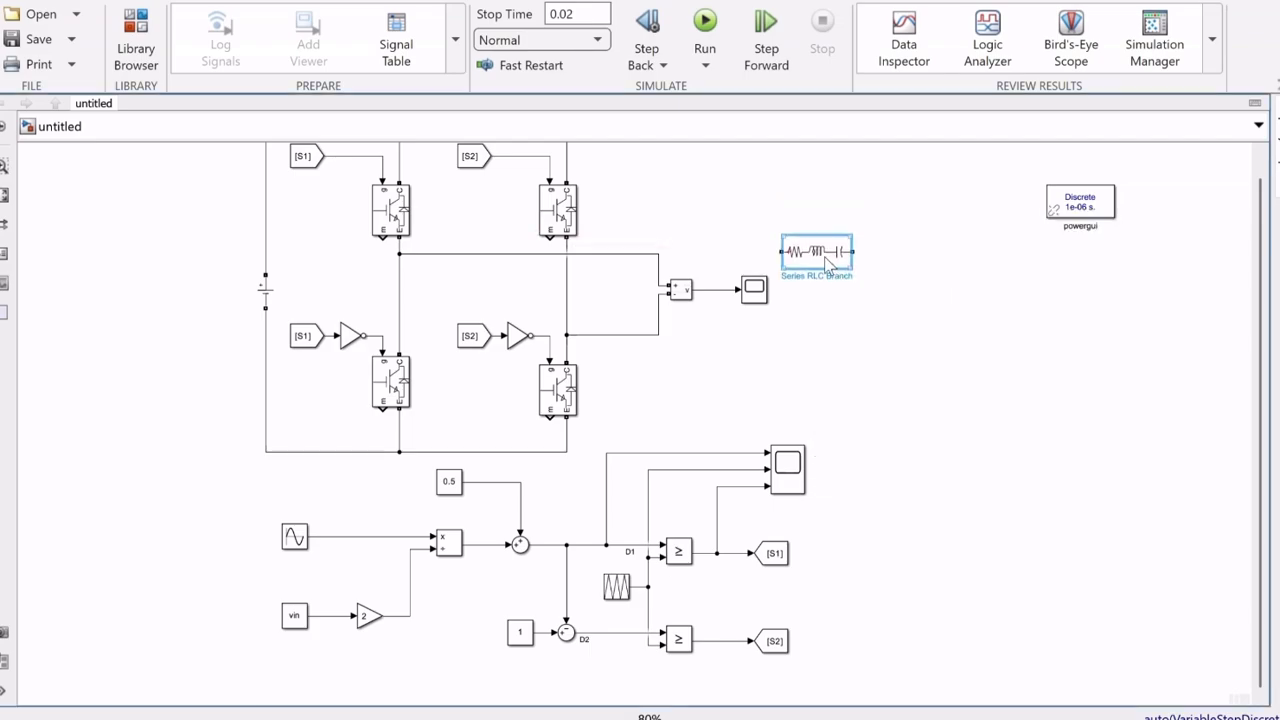
Set the Series RLC Branch's branch type to L
double_click(826, 262)
left_click(470, 158)
left_click(461, 205)
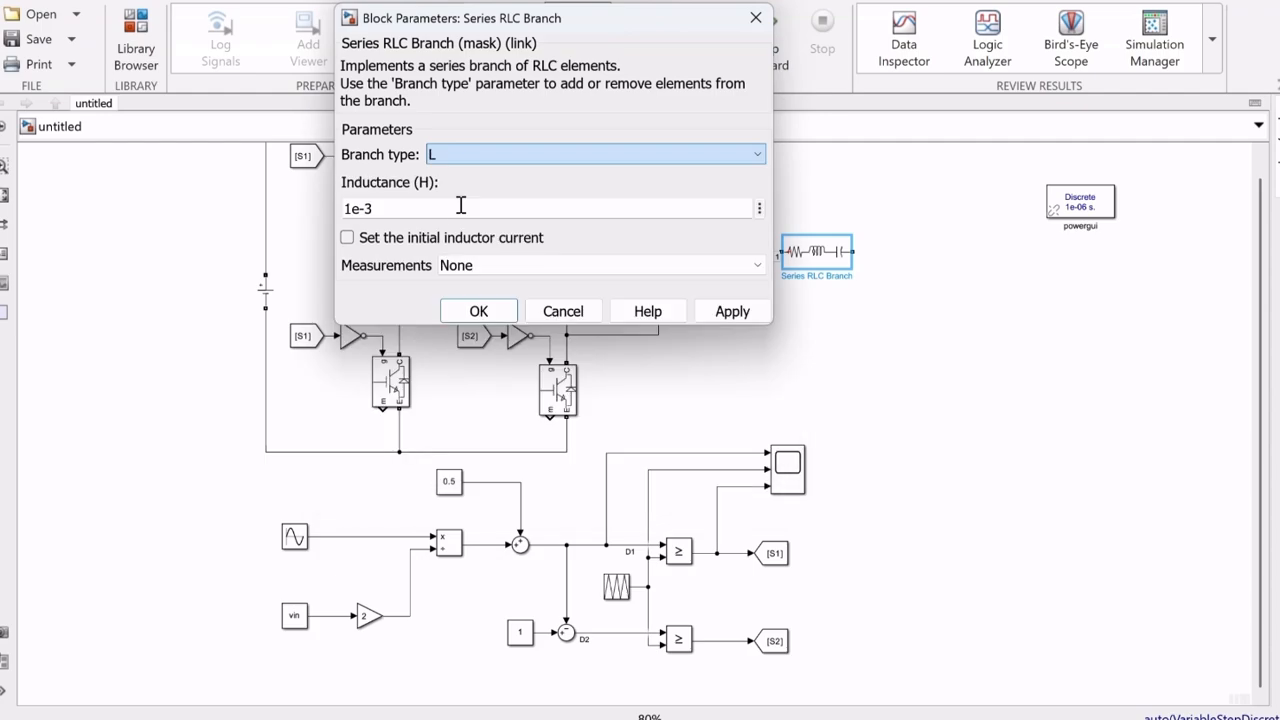
left_click(480, 312)
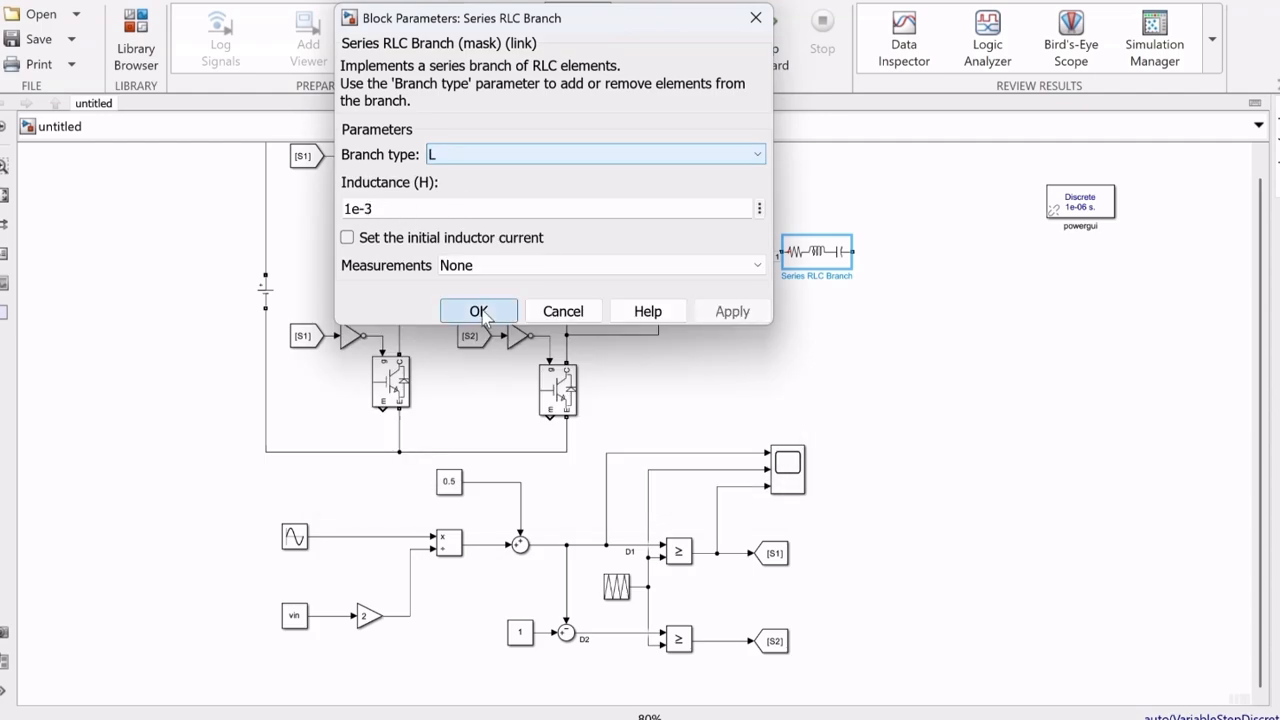
Connect the inductor to the inverter's upper output line and place a copy of it below its free end
left_click_drag(781, 252, 660, 253)
left_click(818, 258)
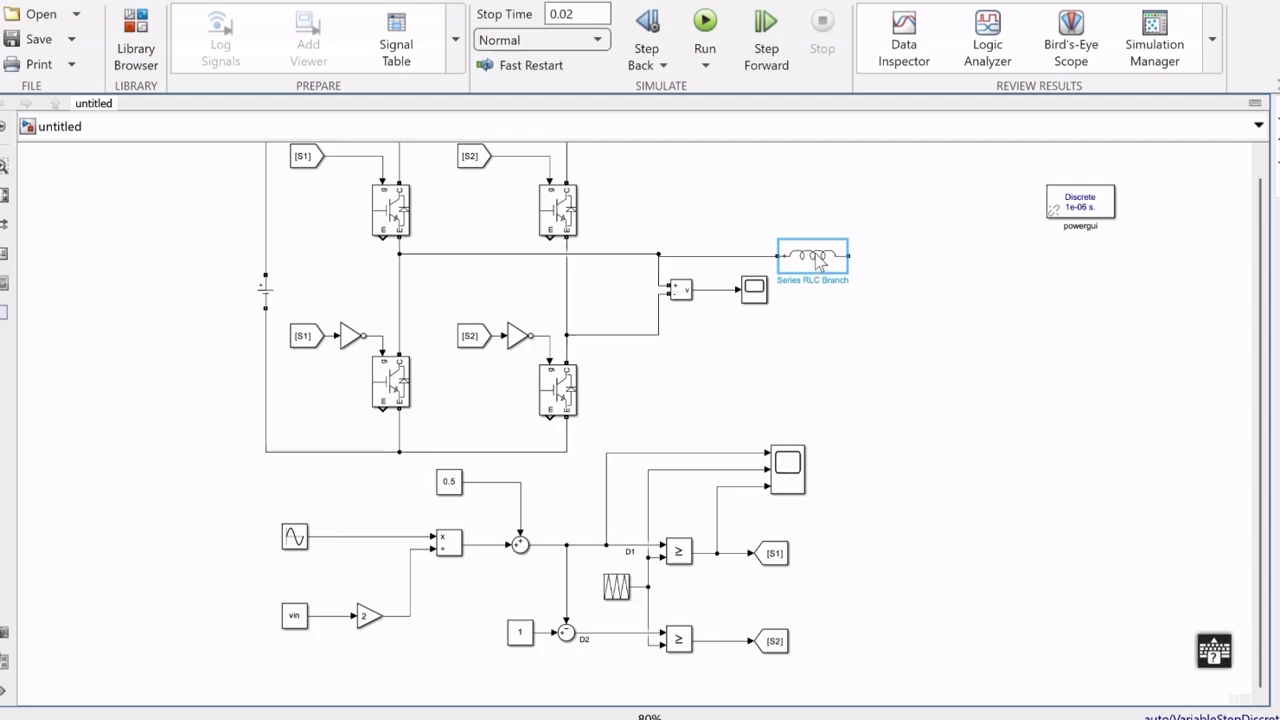
left_click_drag(816, 255, 909, 299)
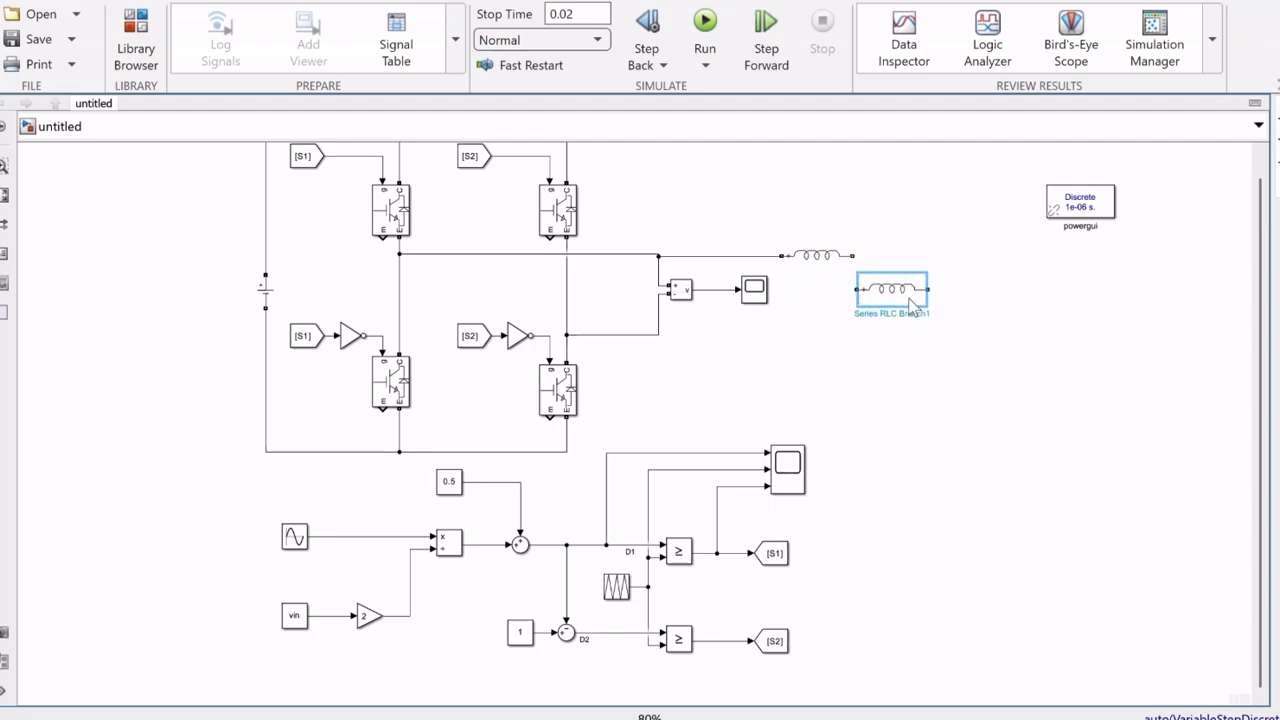
Rotate the copied RLC branch to vertical and set its branch type to C with a capacitance of 100e-6 F
key("ctrl+r")
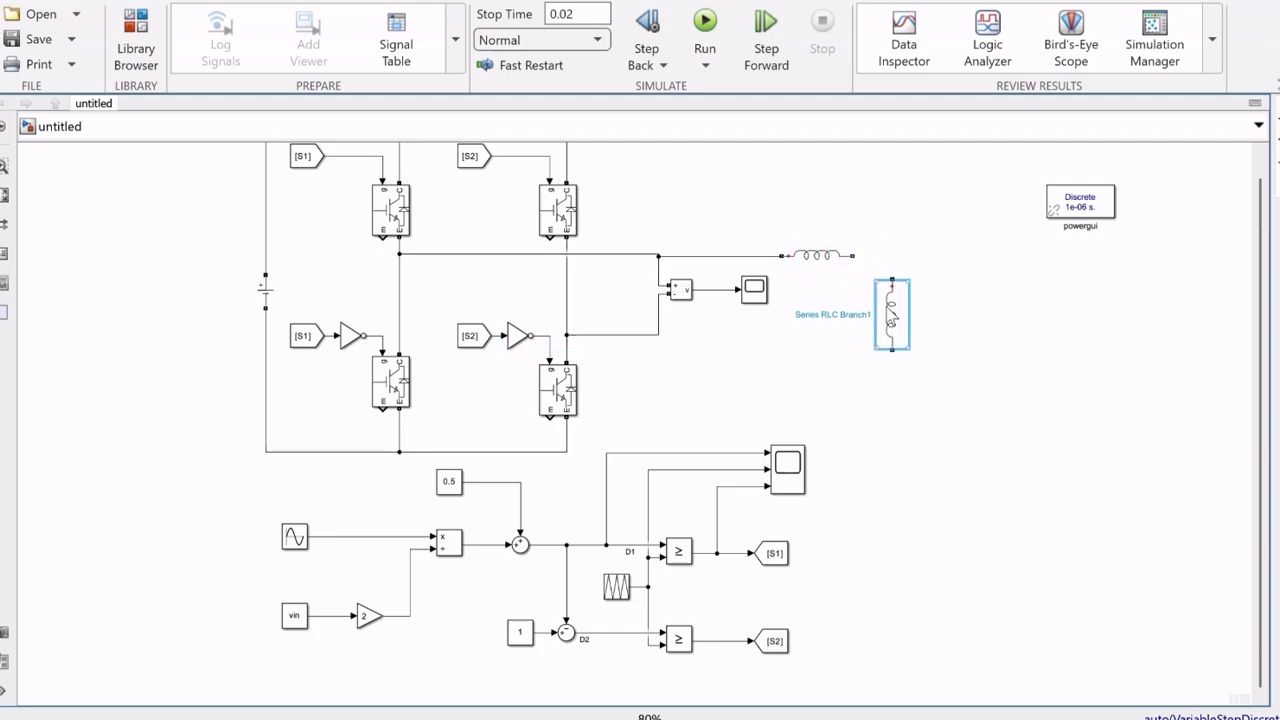
double_click(890, 310)
left_click(592, 290)
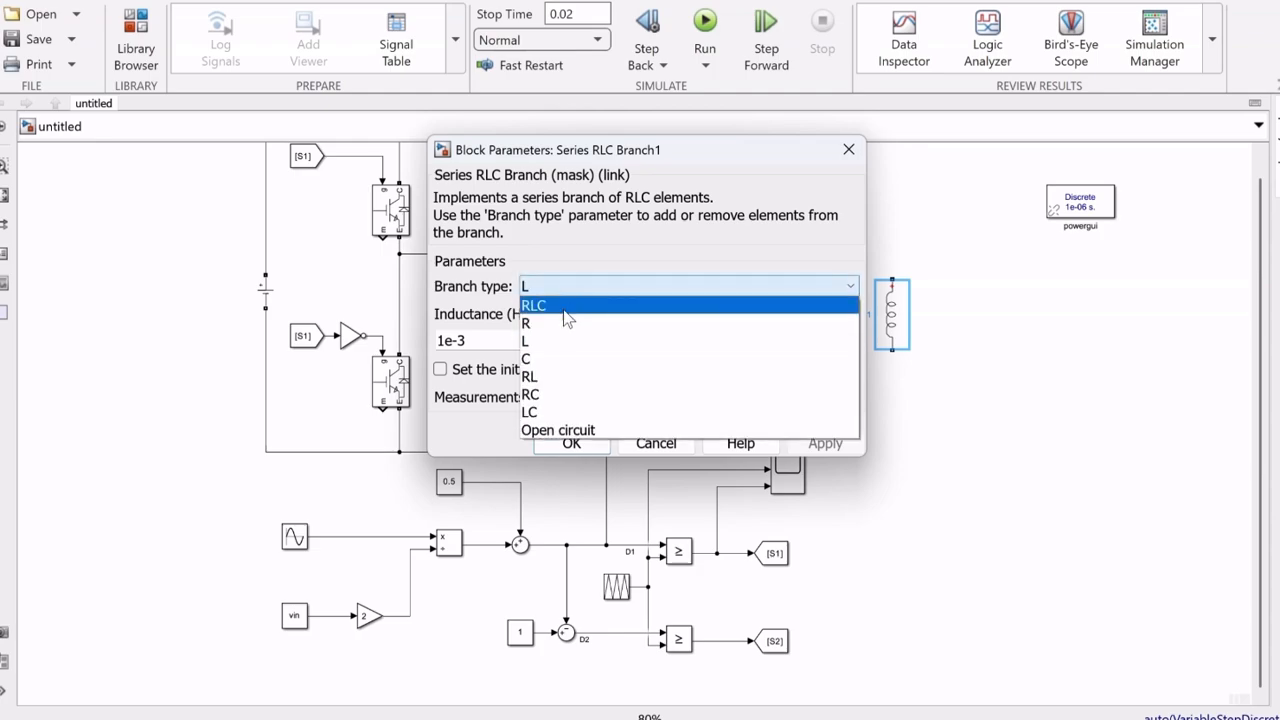
left_click(540, 358)
double_click(466, 342)
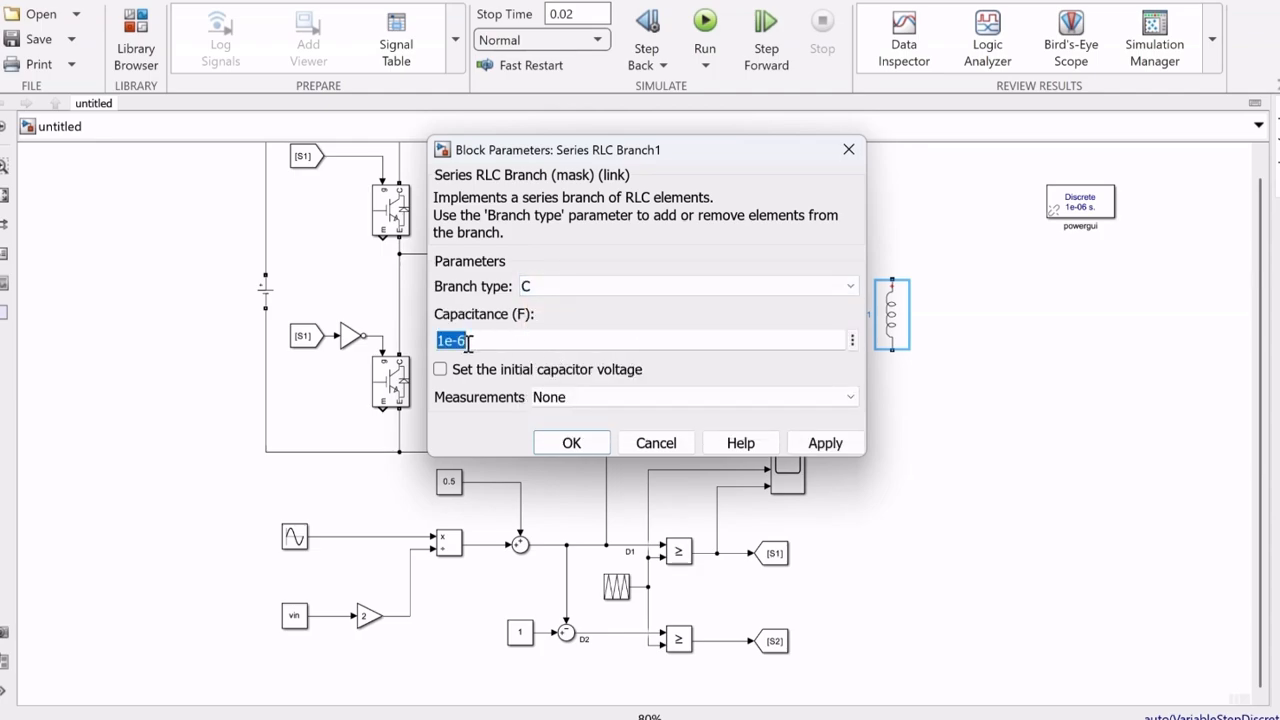
left_click(448, 341)
type("00")
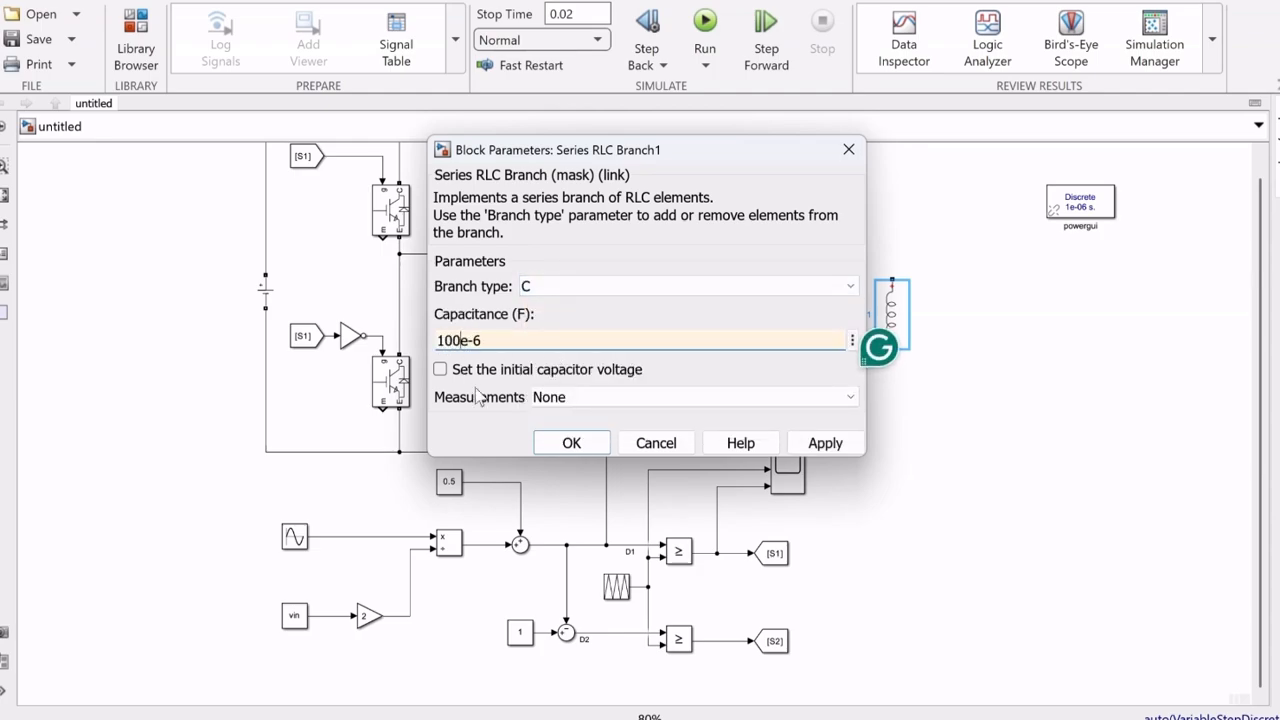
left_click(558, 444)
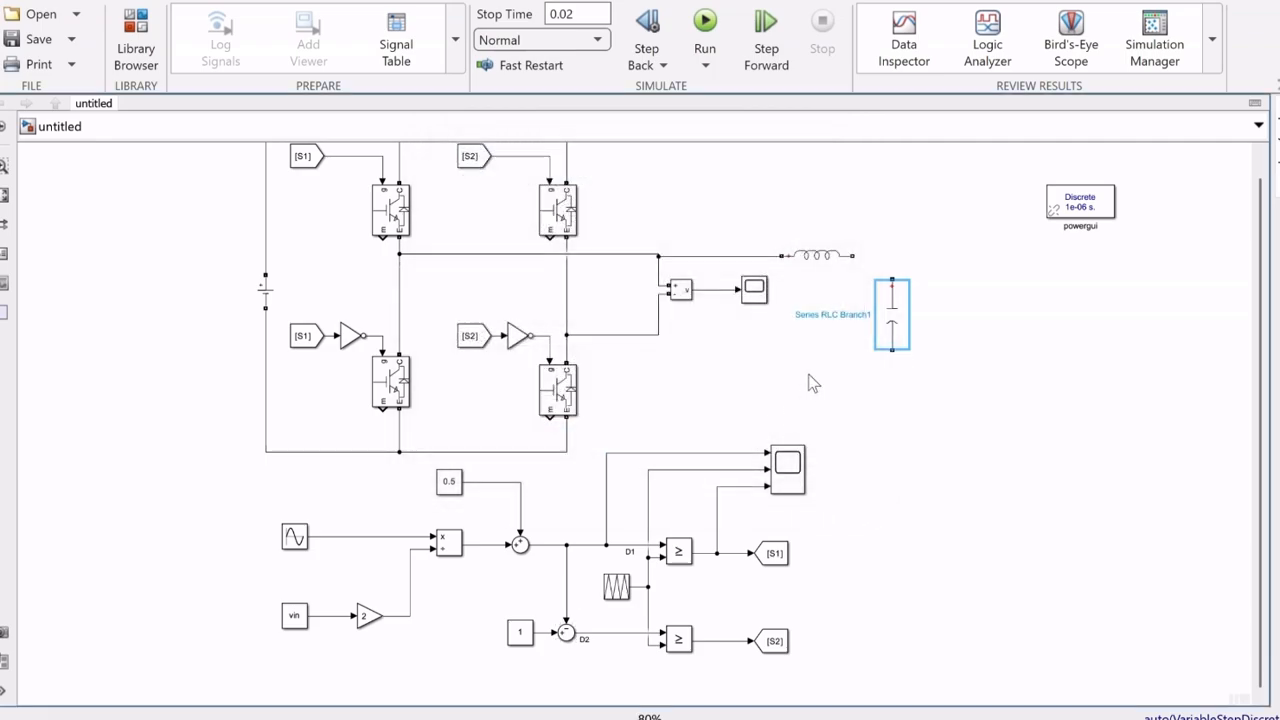
Wire the capacitor between the inductor's free end and the lower output line, and connect a copy of it in parallel
left_click_drag(881, 351, 661, 334)
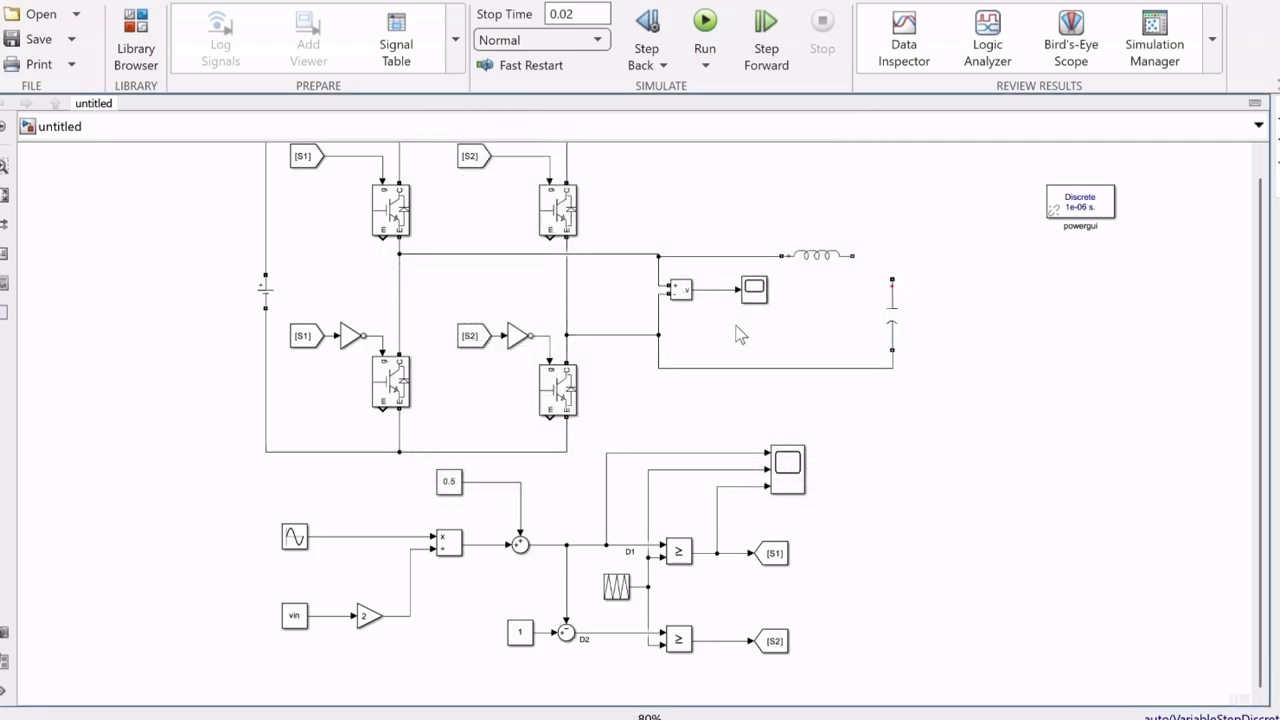
mouse_move(894, 279)
left_mouse_down()
mouse_move(889, 257)
mouse_move(852, 256)
left_mouse_up()
mouse_move(893, 316)
left_mouse_down()
mouse_move(987, 310)
mouse_move(920, 254)
mouse_move(892, 257)
left_mouse_up()
mouse_move(987, 356)
left_mouse_down()
mouse_move(963, 377)
mouse_move(892, 367)
left_mouse_up()
Set the parallel copy's branch type to R with a resistance of 10 ohms and run the simulation
double_click(981, 336)
left_click(666, 284)
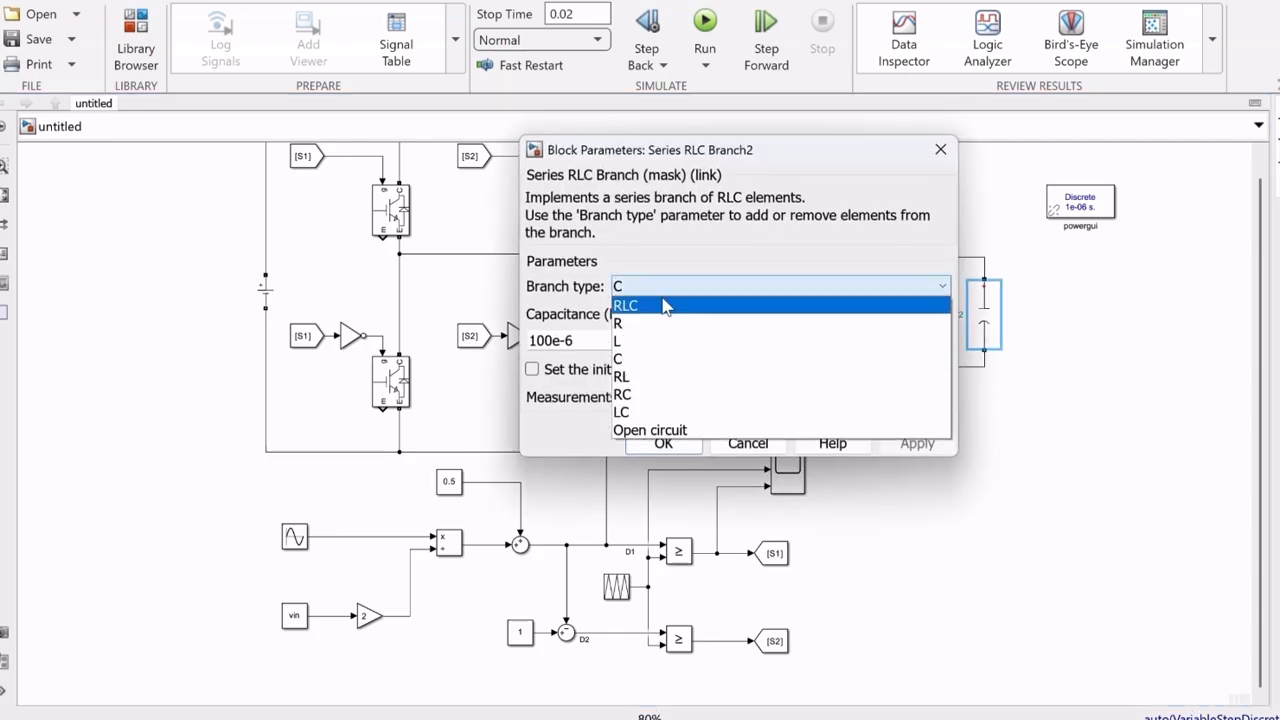
left_click(651, 323)
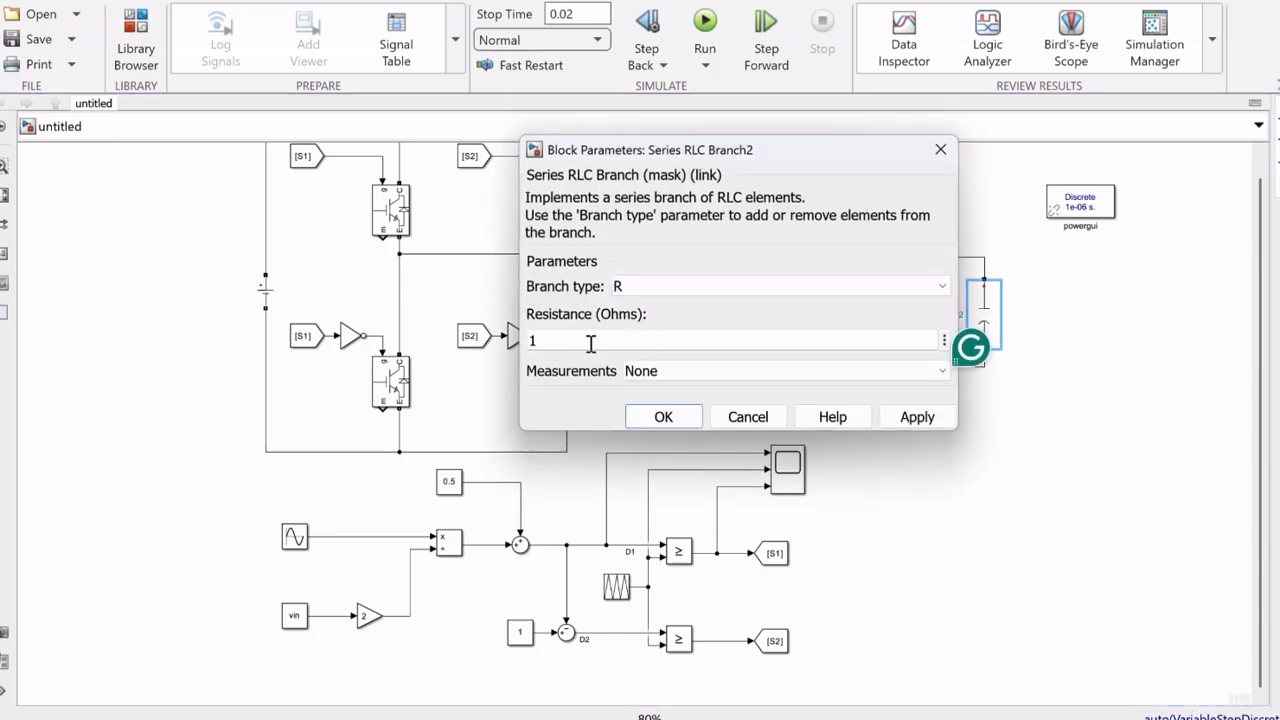
left_click(590, 343)
type("0")
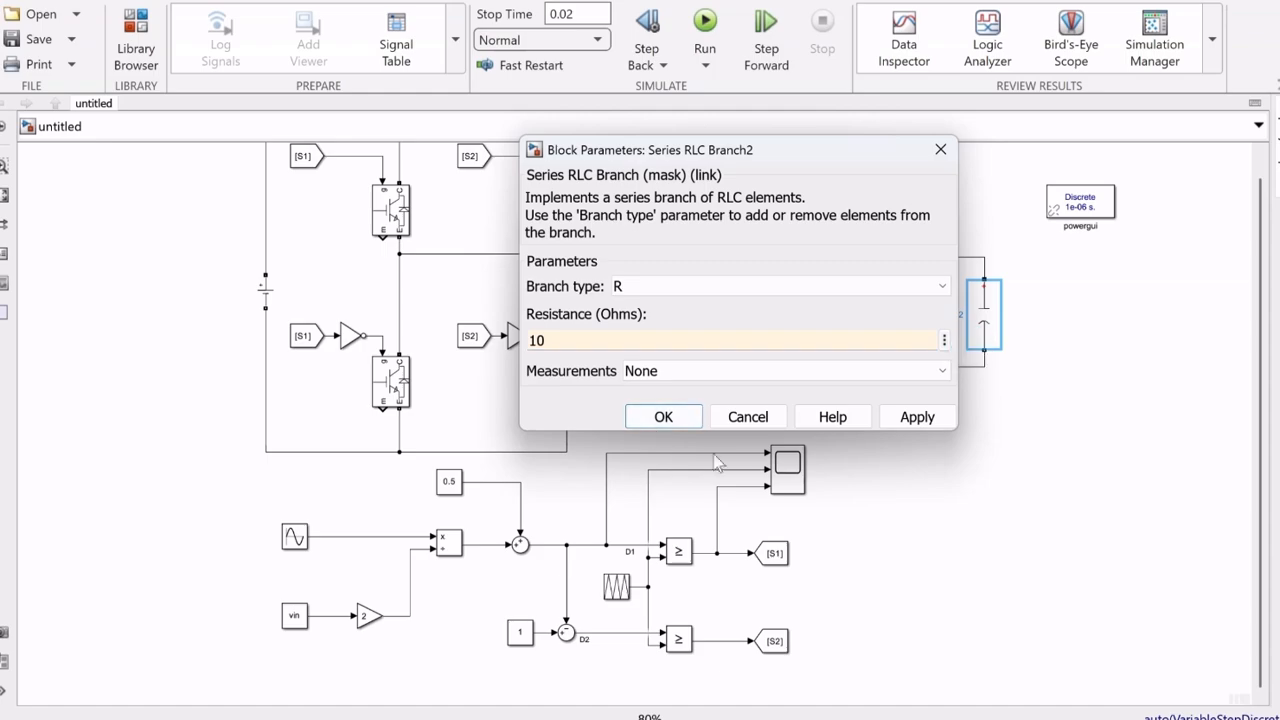
left_click(663, 417)
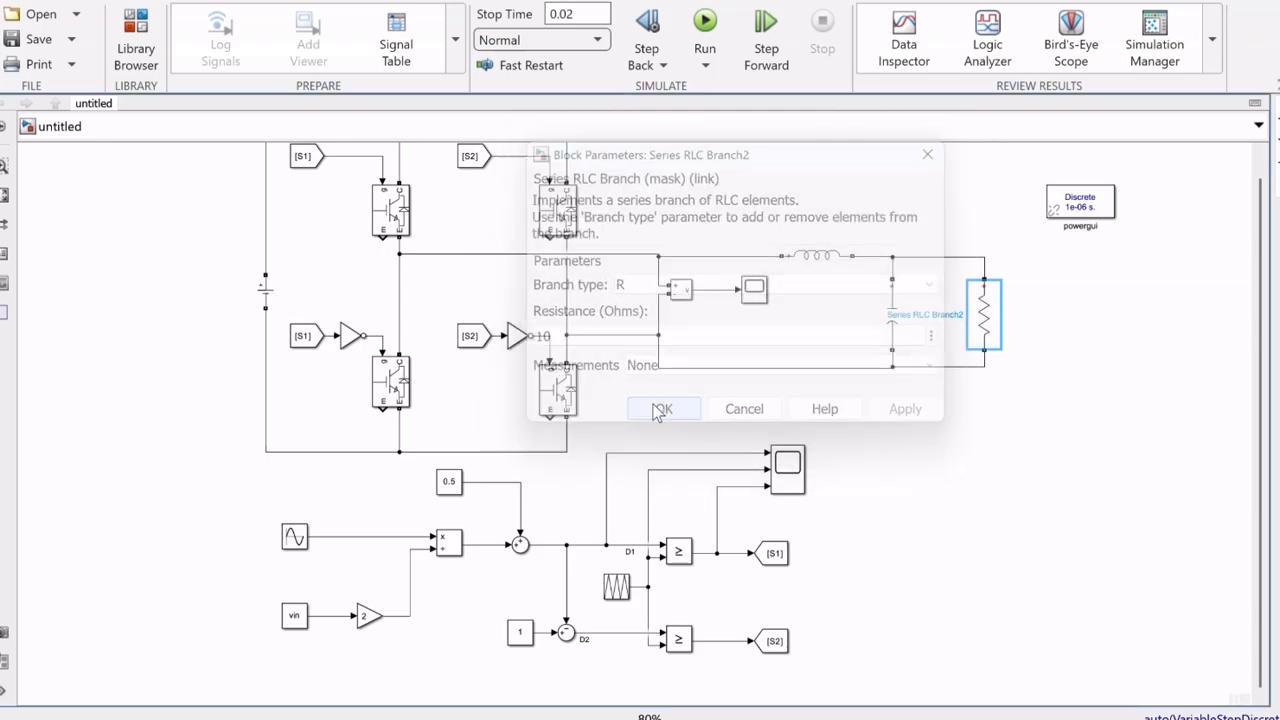
left_click(712, 22)
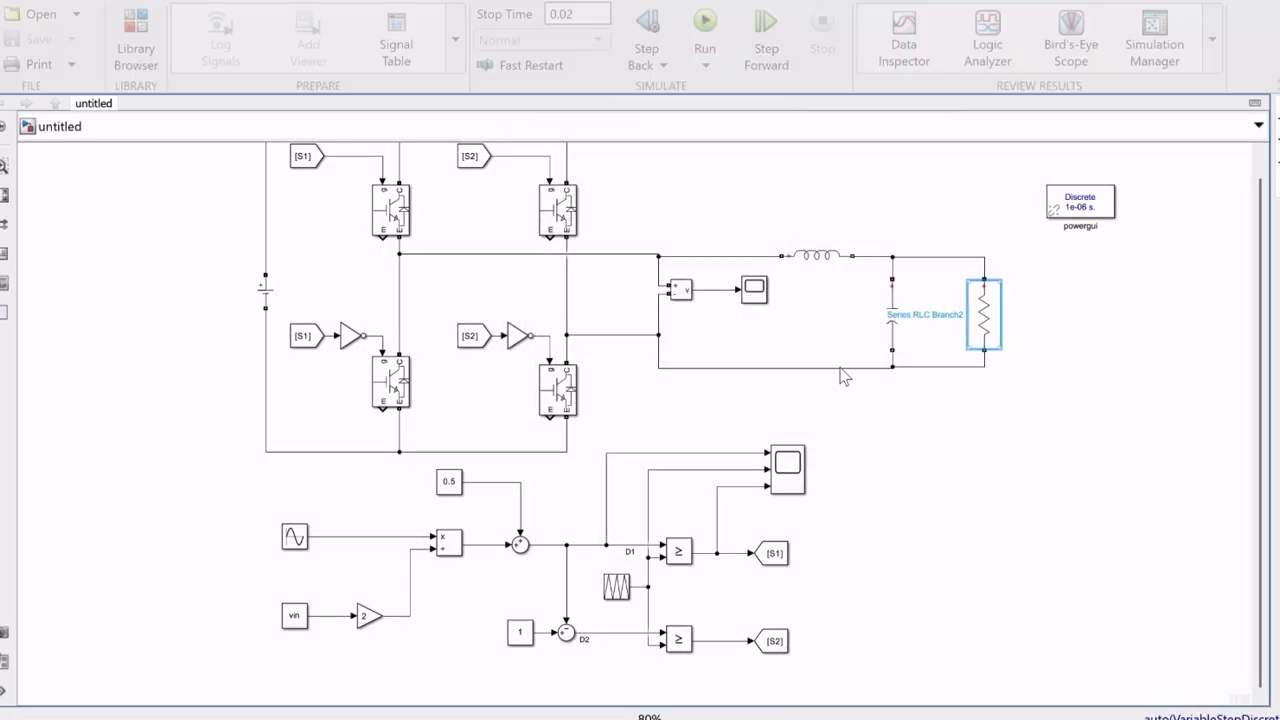
Place a copy of the Voltage Measurement and its Scope beside the resistor and connect the measurement across the resistor
left_click_drag(772, 265, 1050, 318)
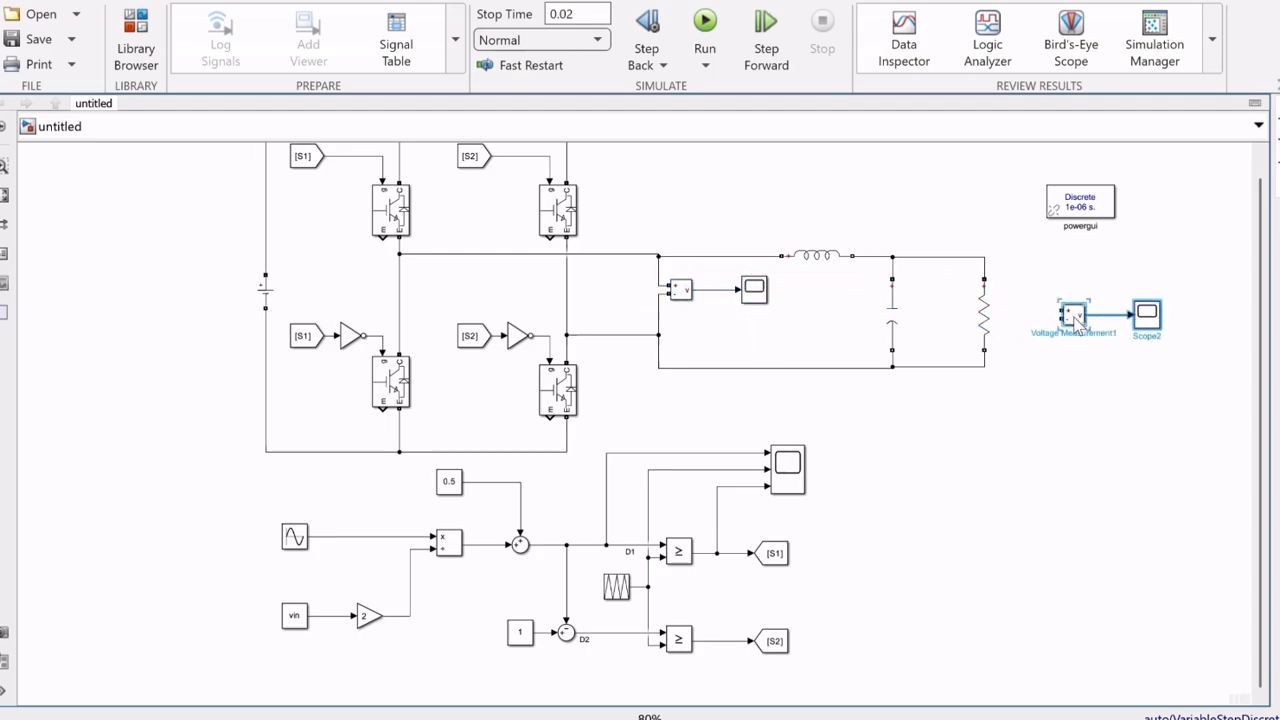
left_click_drag(1062, 312, 985, 265)
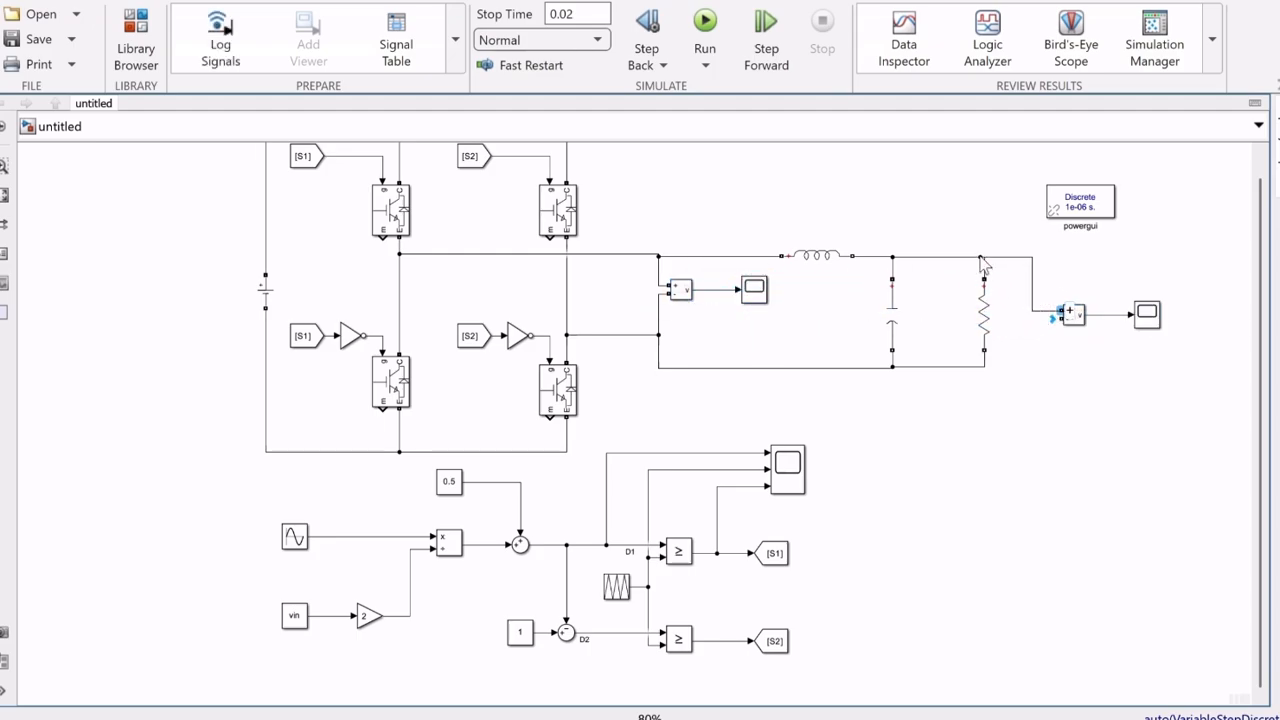
left_click_drag(1027, 352, 982, 369)
Rerun the simulation and inspect the filtered load voltage waveform on the new Scope
left_click(708, 22)
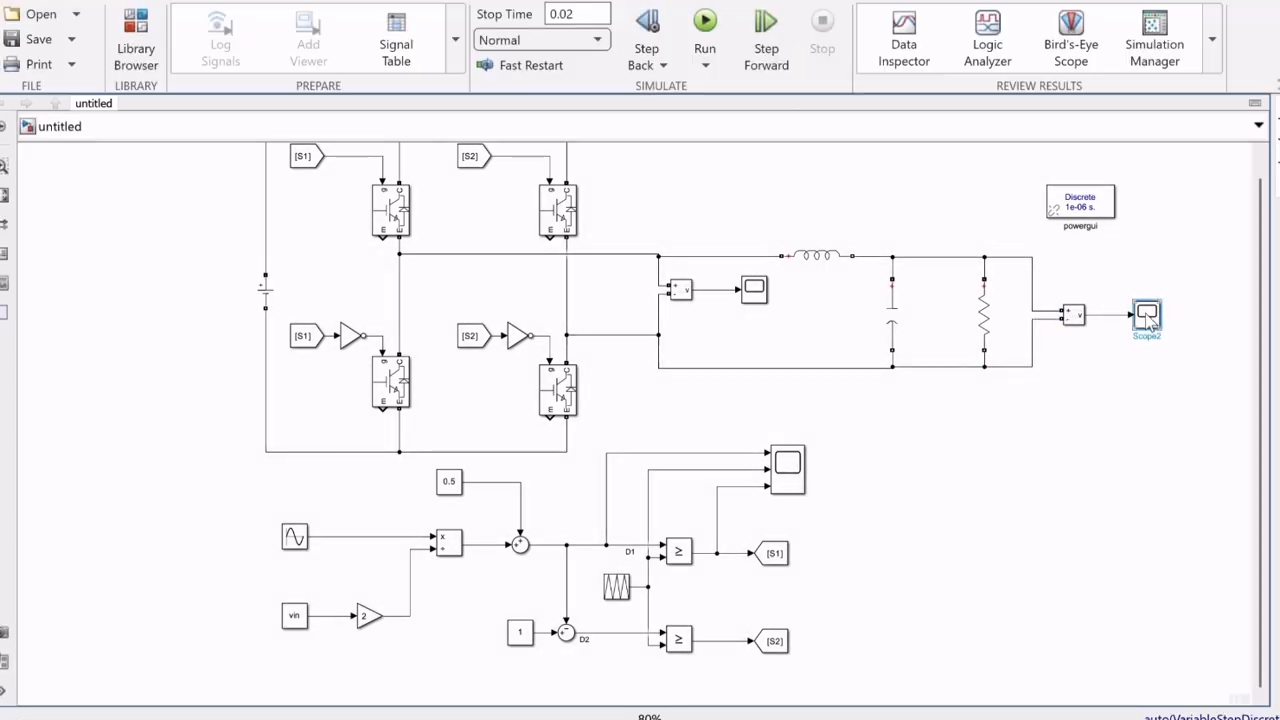
double_click(1147, 316)
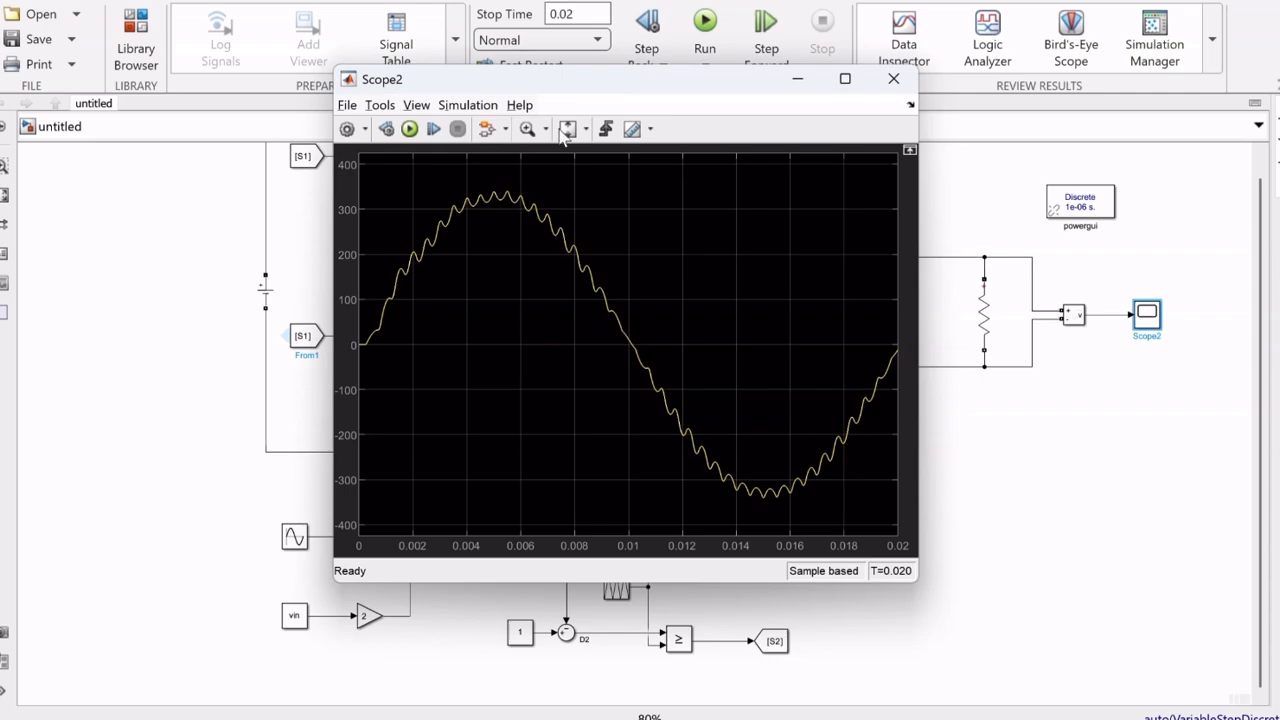
left_click_drag(600, 80, 355, 79)
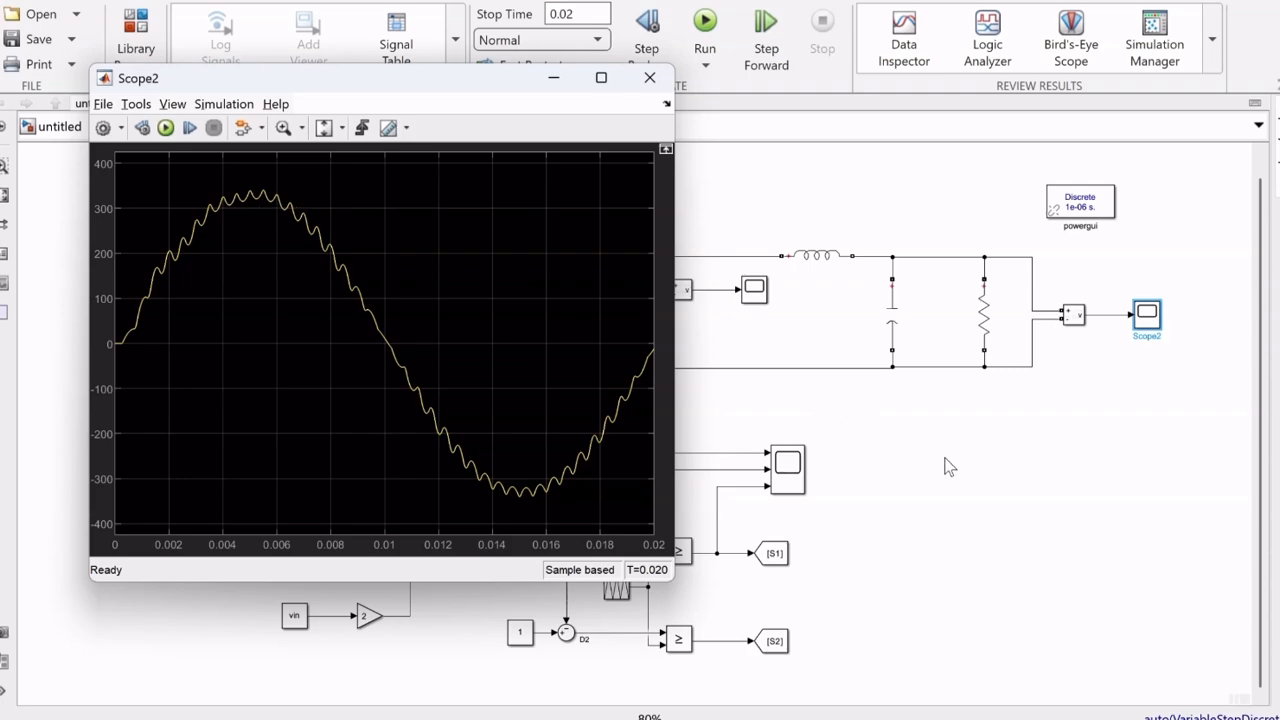
left_click(890, 493)
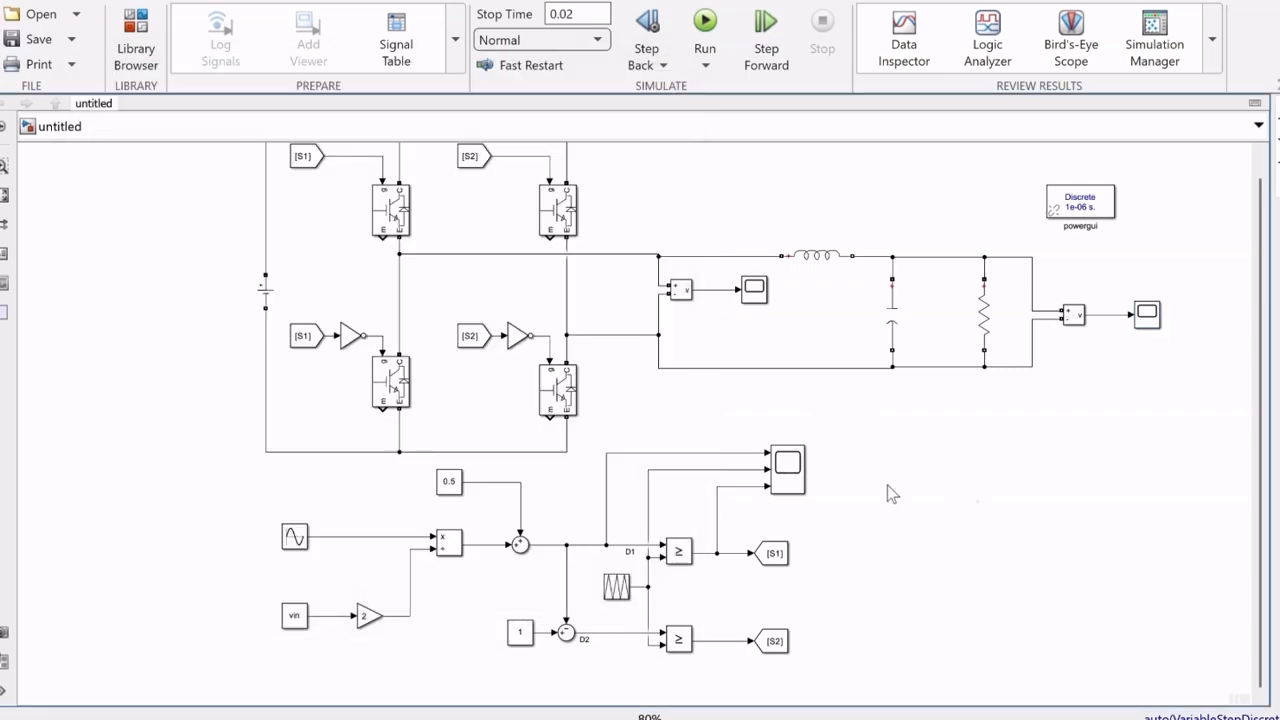
left_click(4, 197)
scroll(413, 296, "down", 1)
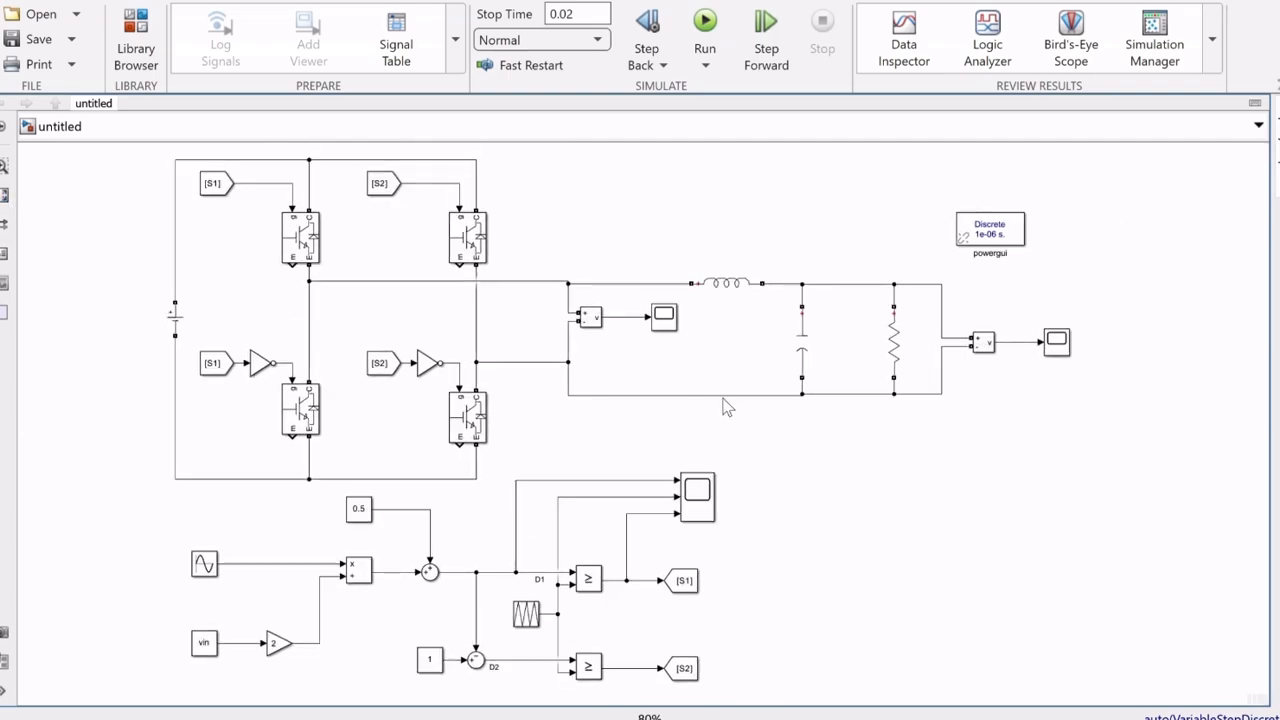
Switch to the PWM document in Google Chrome and review its introductory list of PWM strategies for the full-bridge inverter
key("alt+Tab")
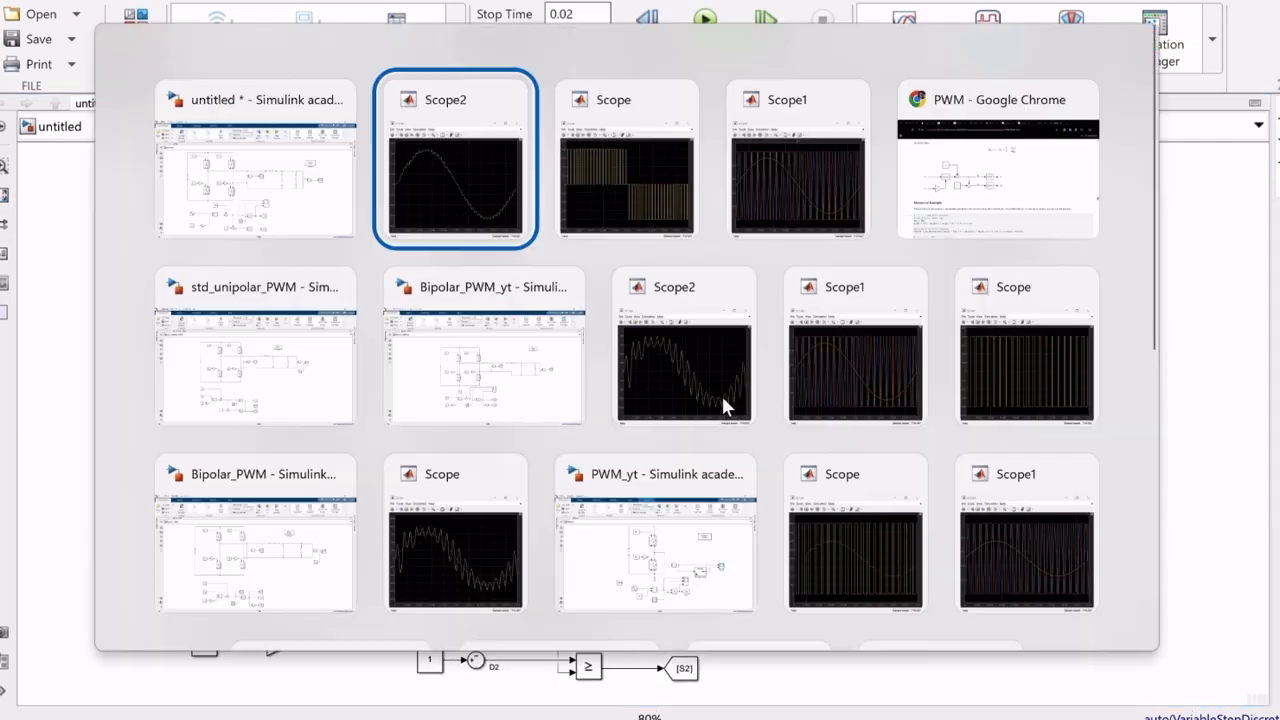
left_click(1017, 204)
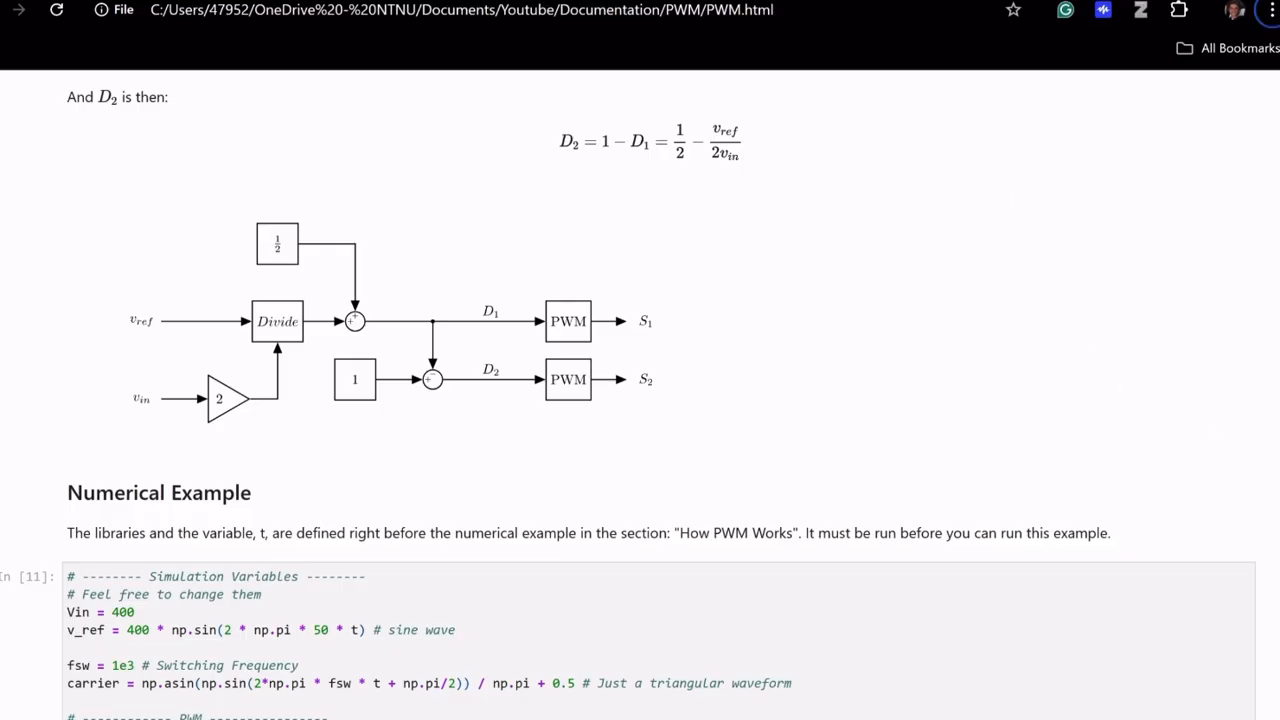
left_click_drag(1279, 290, 1279, 110)
scroll(716, 450, "down", 1)
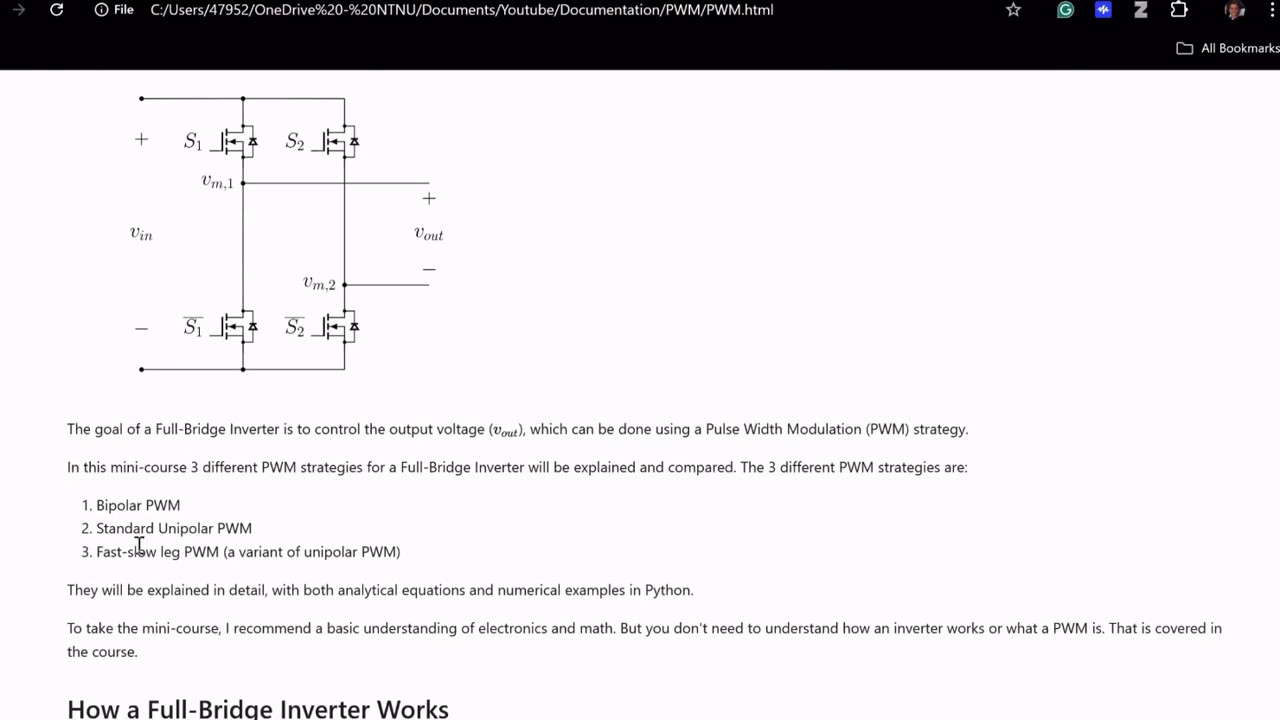
left_click_drag(105, 505, 181, 505)
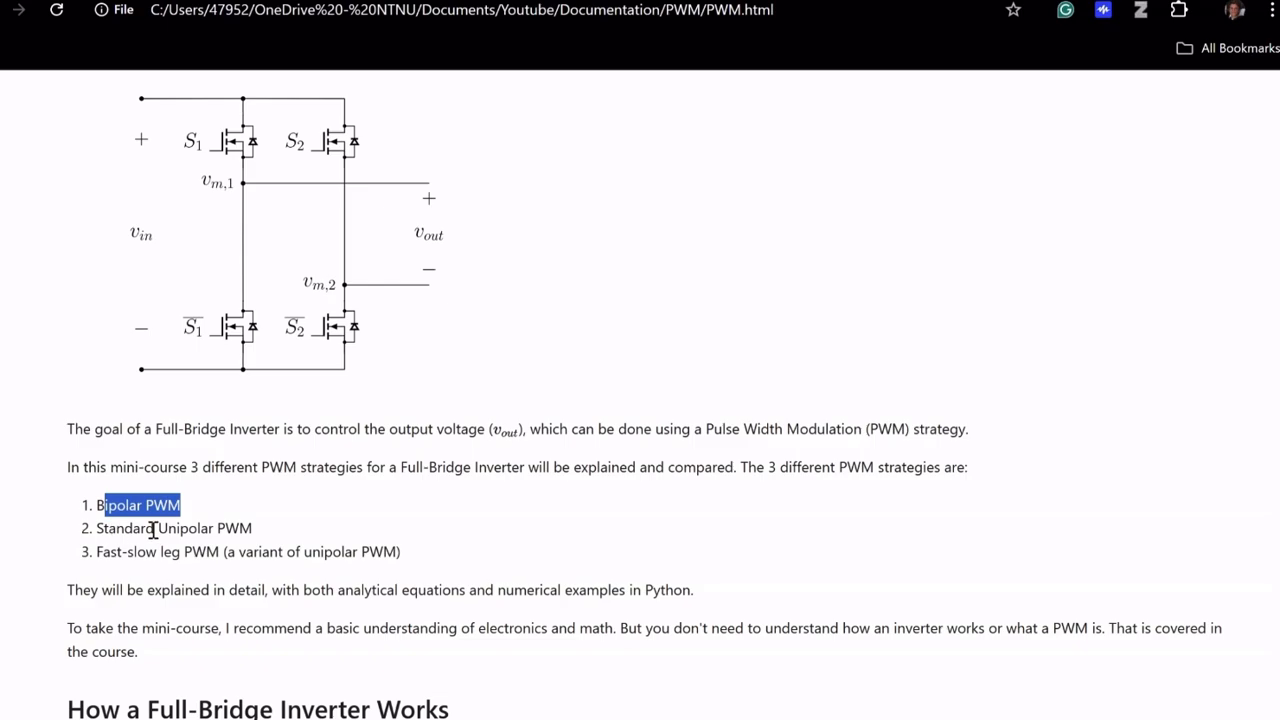
left_click_drag(257, 531, 99, 532)
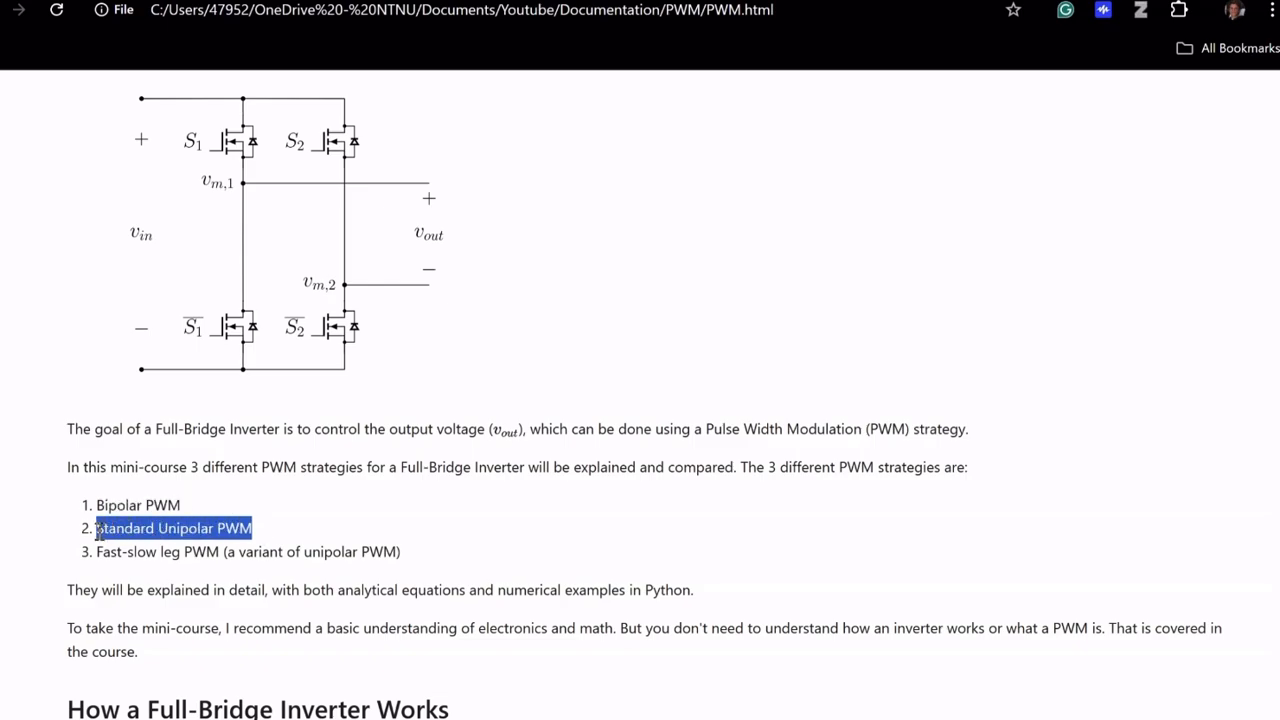
left_click_drag(237, 552, 401, 551)
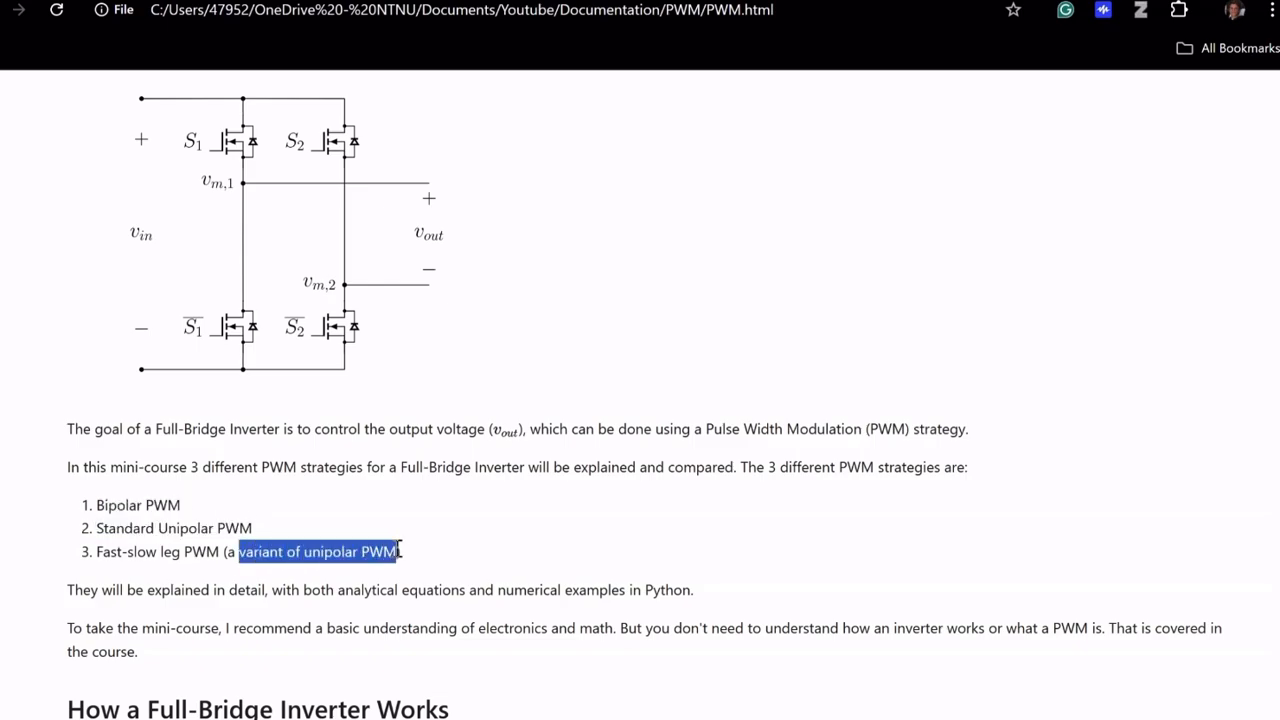
left_click(424, 545)
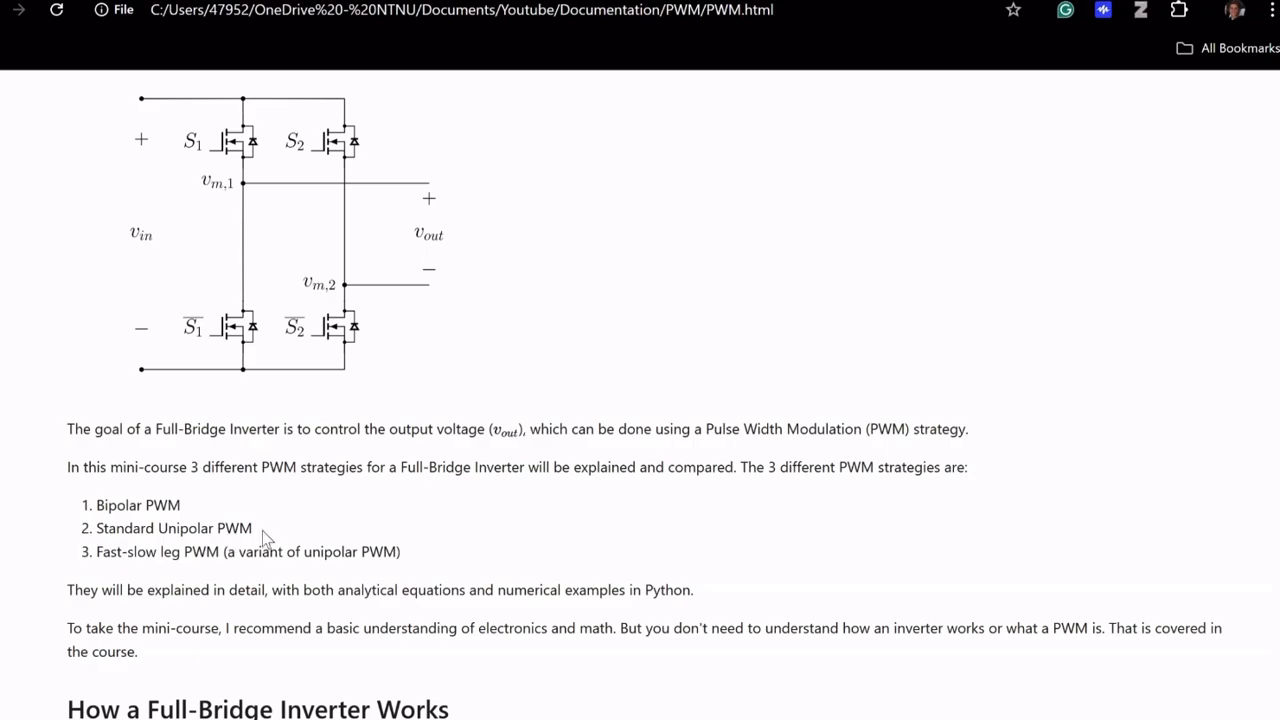
left_click_drag(266, 532, 100, 529)
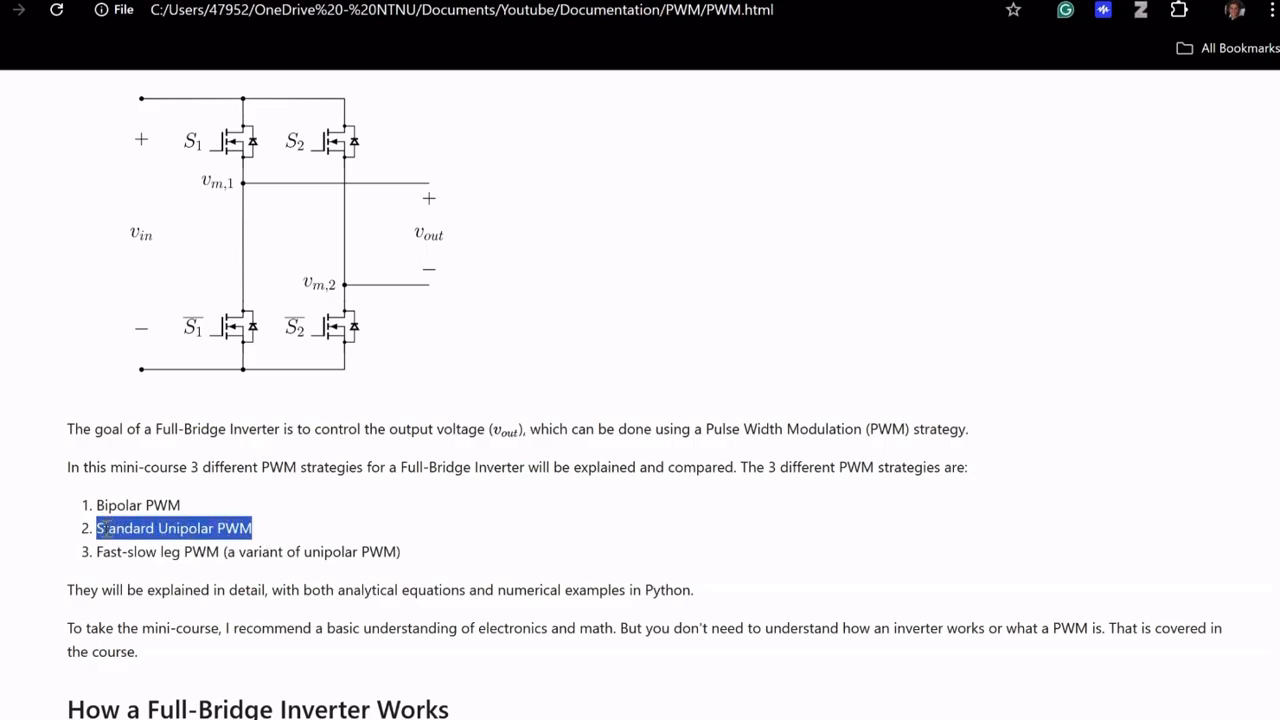
left_click(395, 518)
scroll(400, 520, "up", 1)
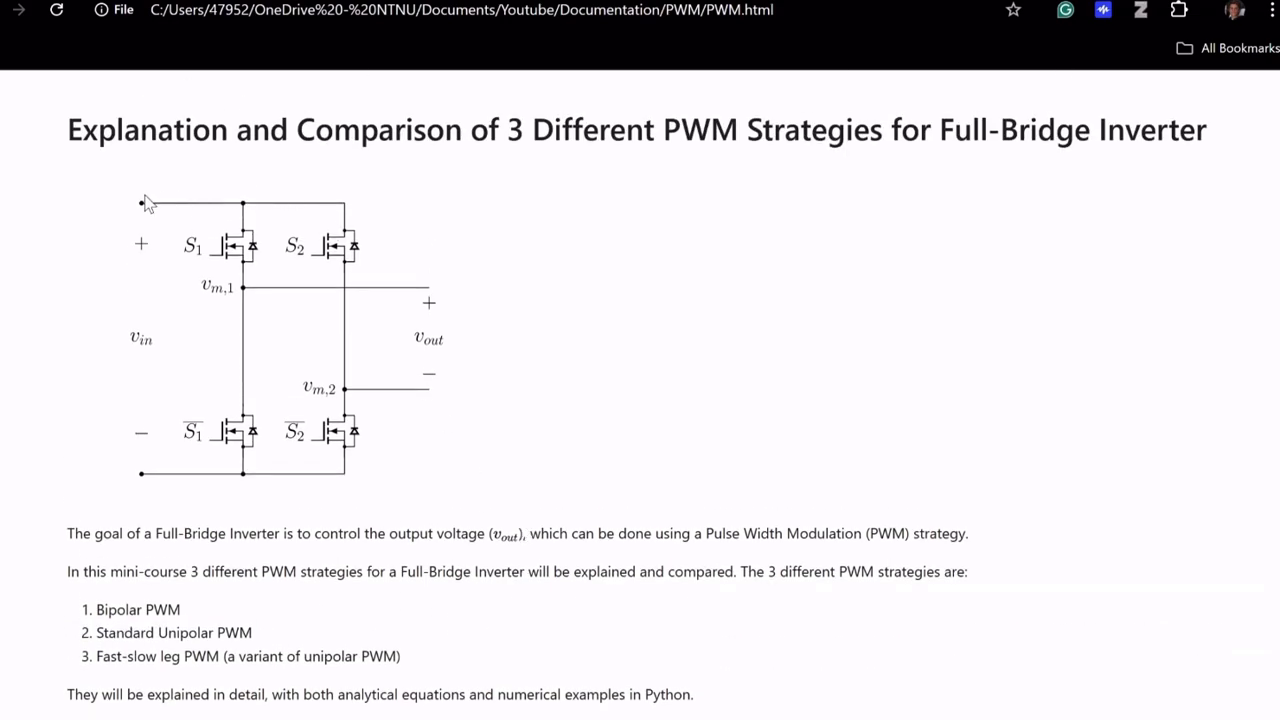